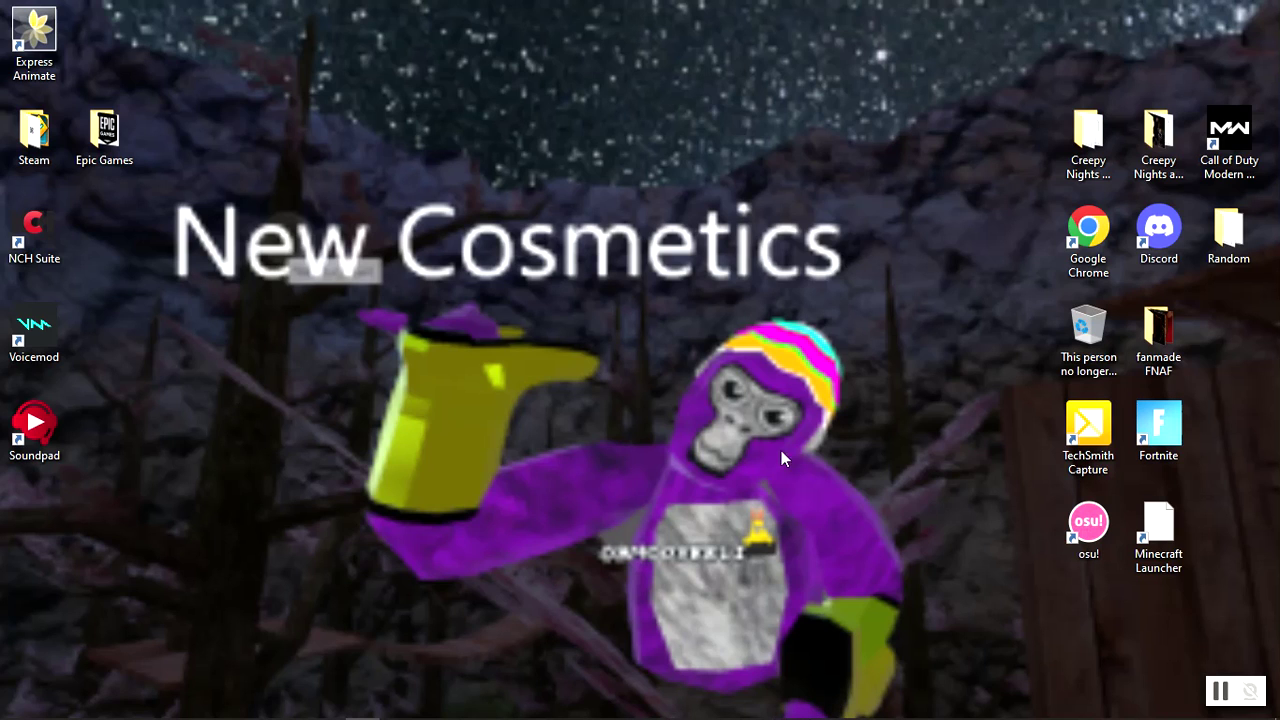
Step: Move the Voicemod shortcut toward the middle of the desktop and launch Voicemod
{"action": "mouse_move", "coordinate": [1252, 690]}
{"action": "left_click_drag", "start_coordinate": [30, 330], "coordinate": [344, 348]}
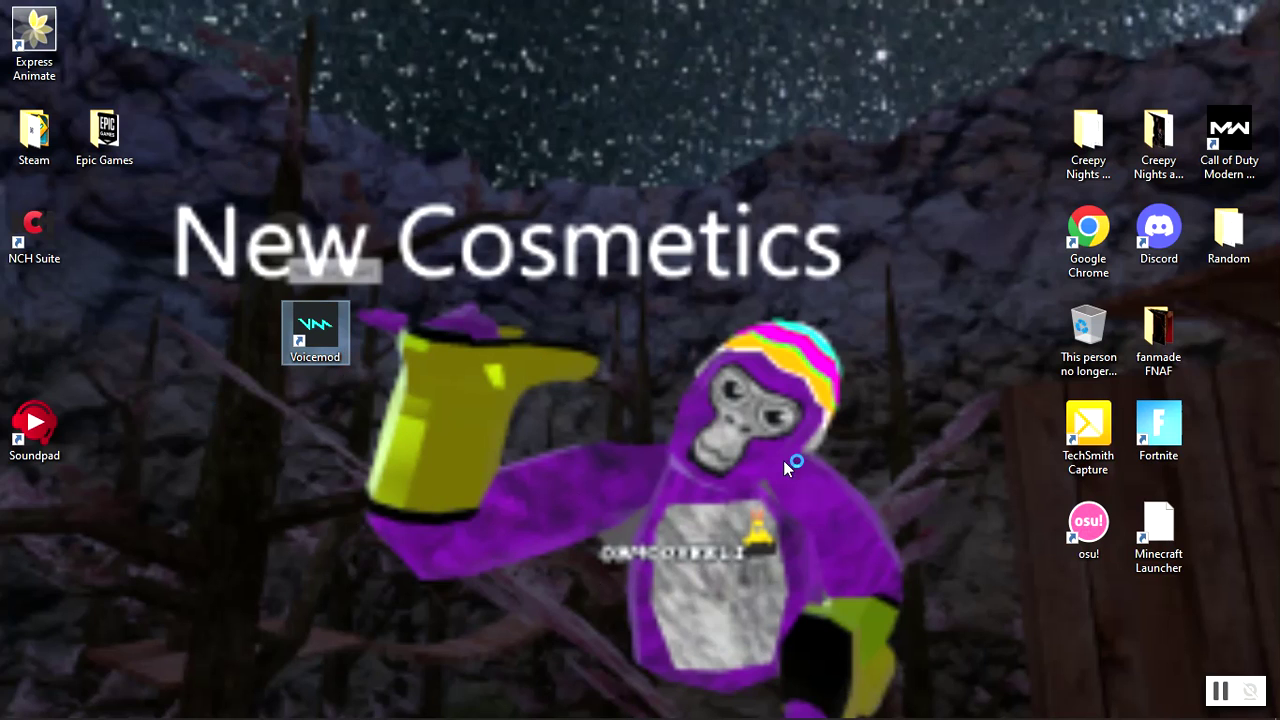
{"action": "double_click", "coordinate": [315, 330]}
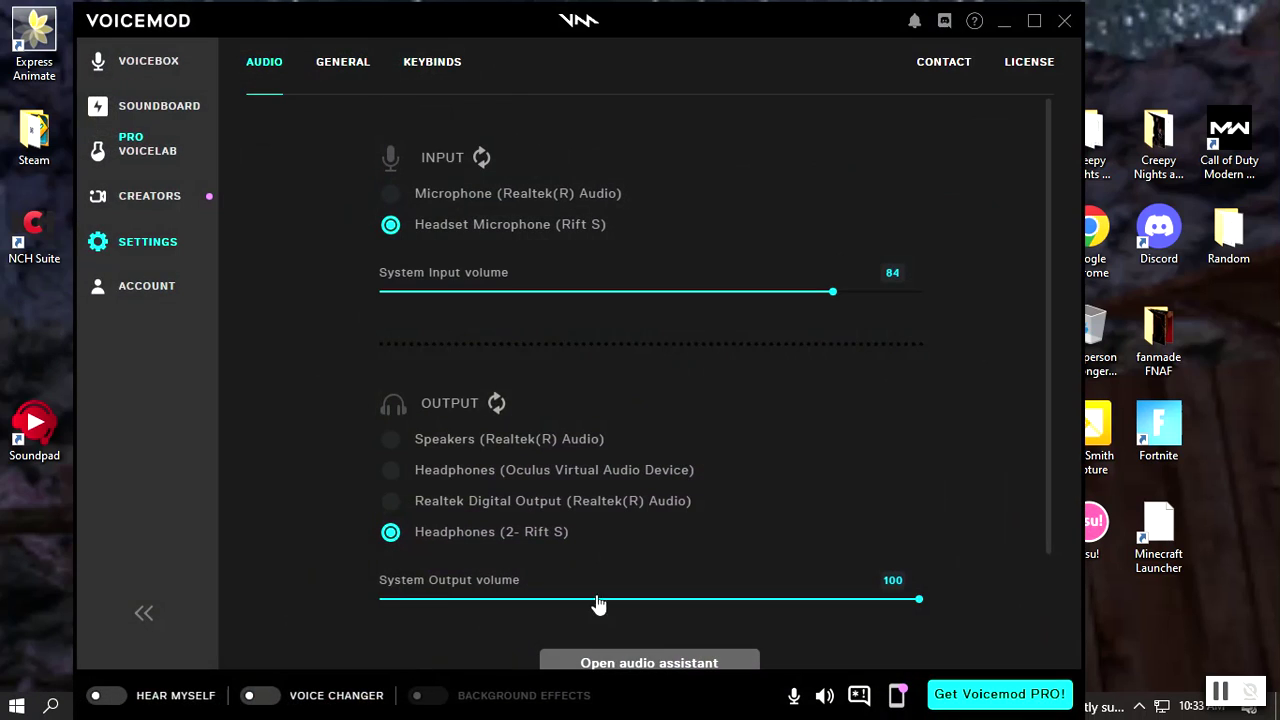
Step: View the My Soundboard sounds in Voicemod's soundboard, then minimize Voicemod
{"action": "left_click", "coordinate": [162, 118]}
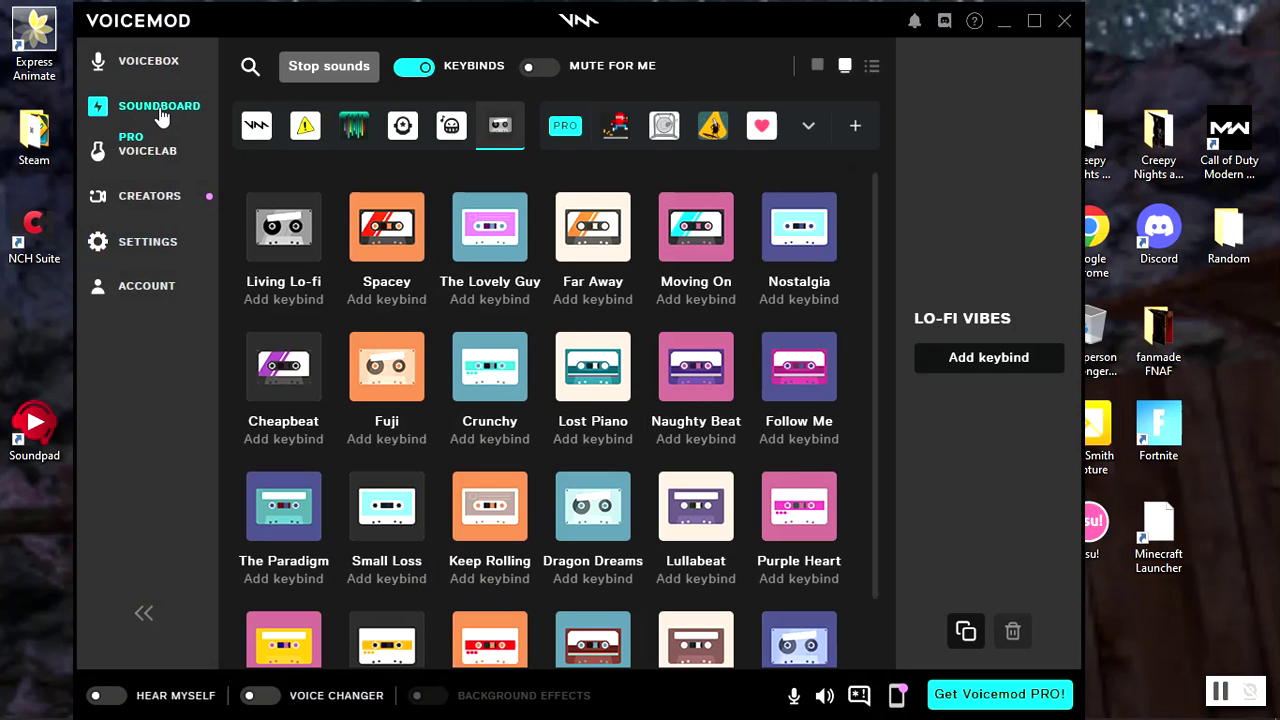
{"action": "left_click", "coordinate": [262, 130]}
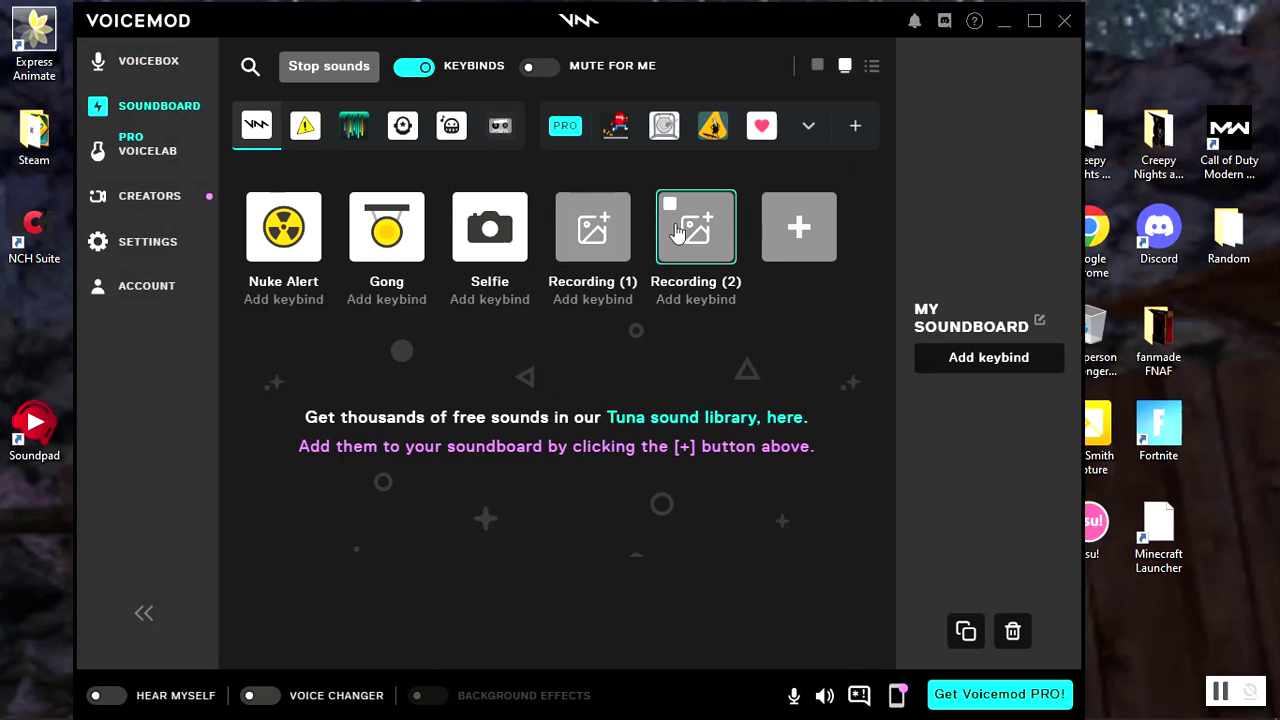
{"action": "left_click", "coordinate": [1004, 22]}
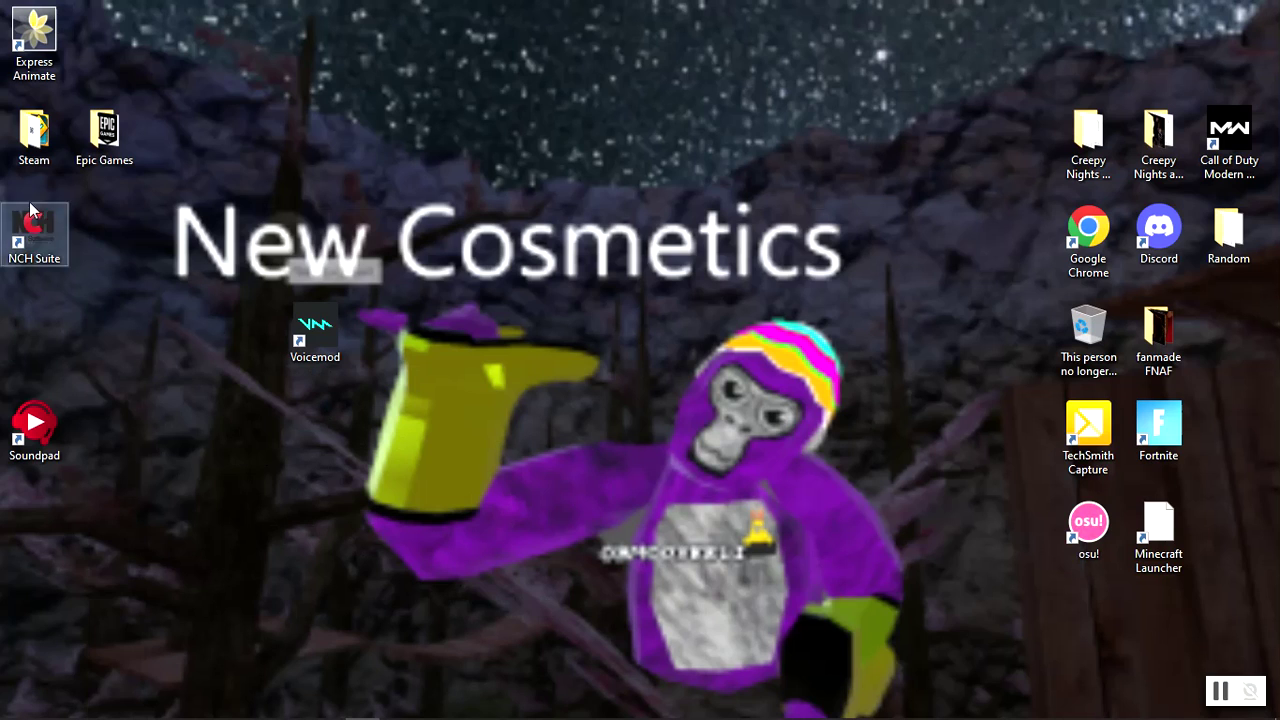
Step: Look through the desktop's Steam folder, then switch to Steam and open the store page found by searching for "soundpad"
{"action": "double_click", "coordinate": [34, 135]}
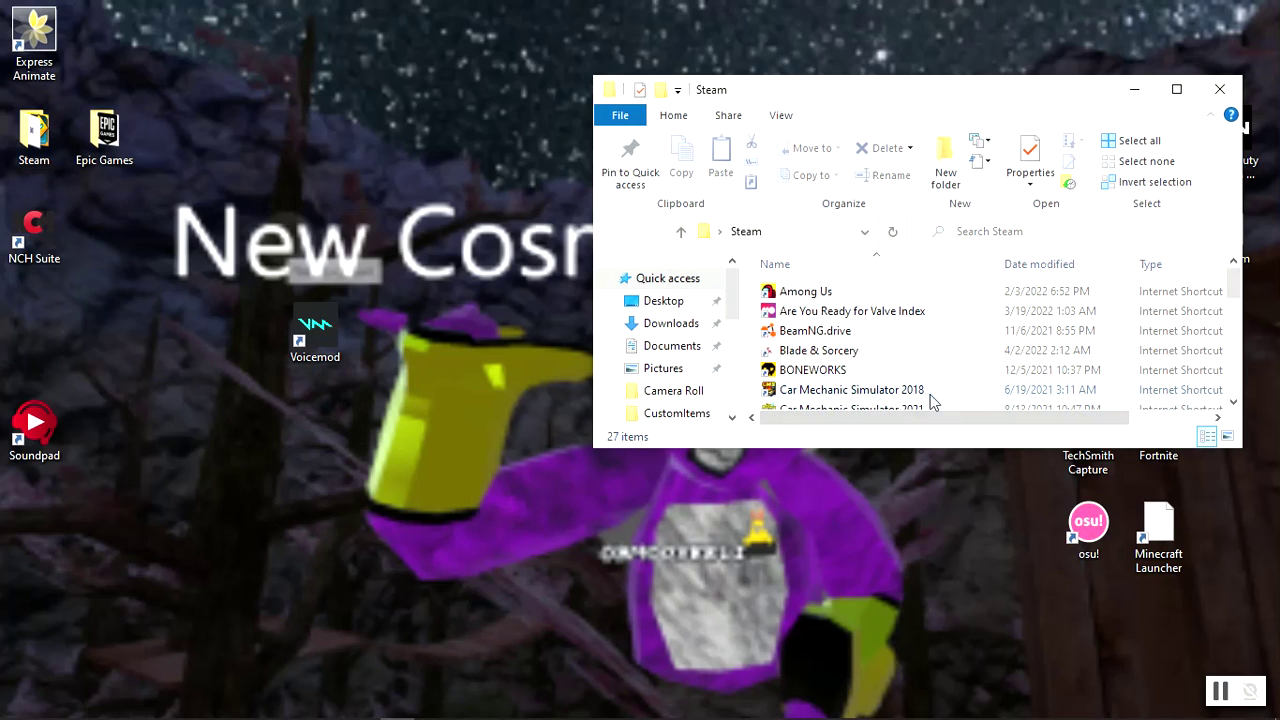
{"action": "scroll", "coordinate": [922, 412], "scroll_direction": "down", "scroll_amount": 4}
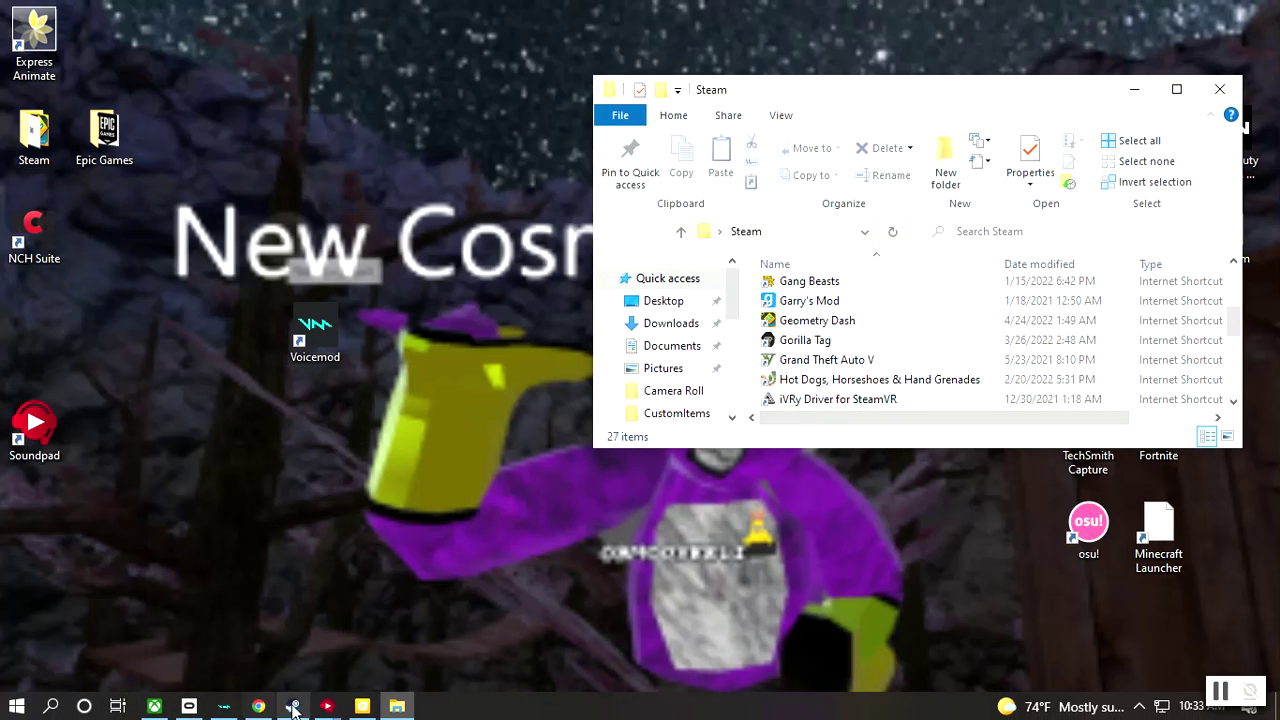
{"action": "left_click", "coordinate": [292, 706]}
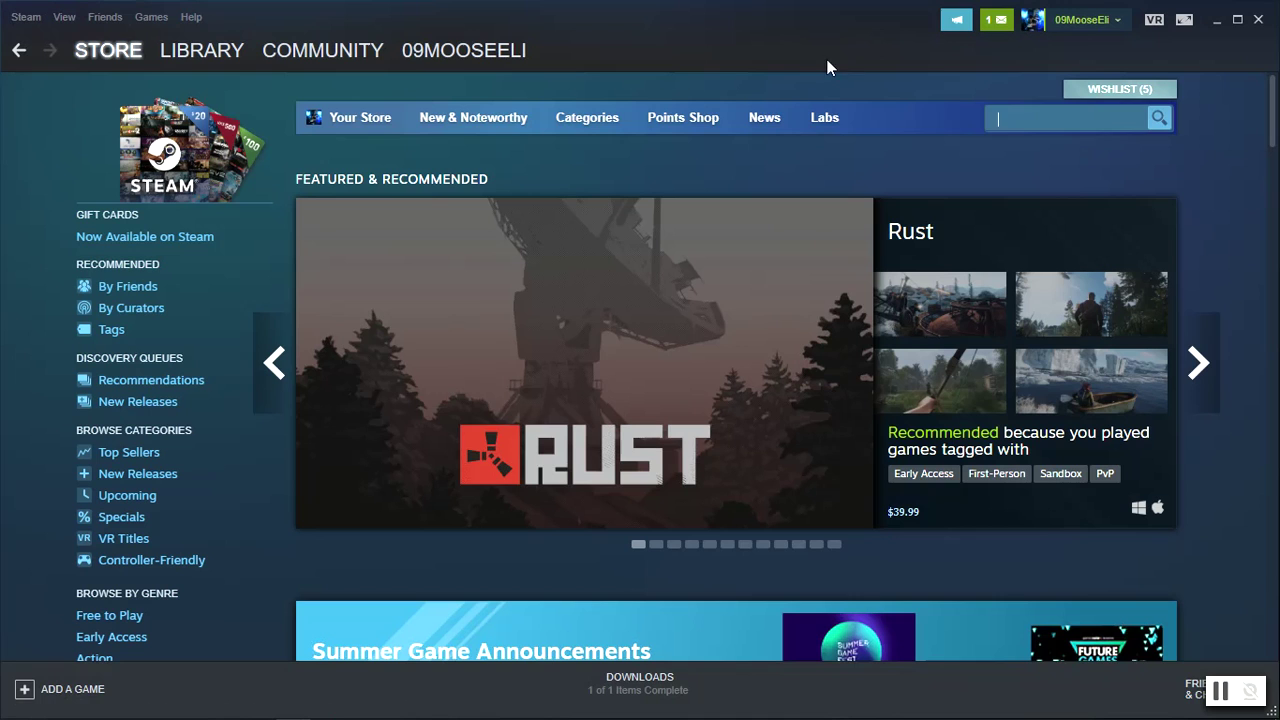
{"action": "type", "text": "soundp"}
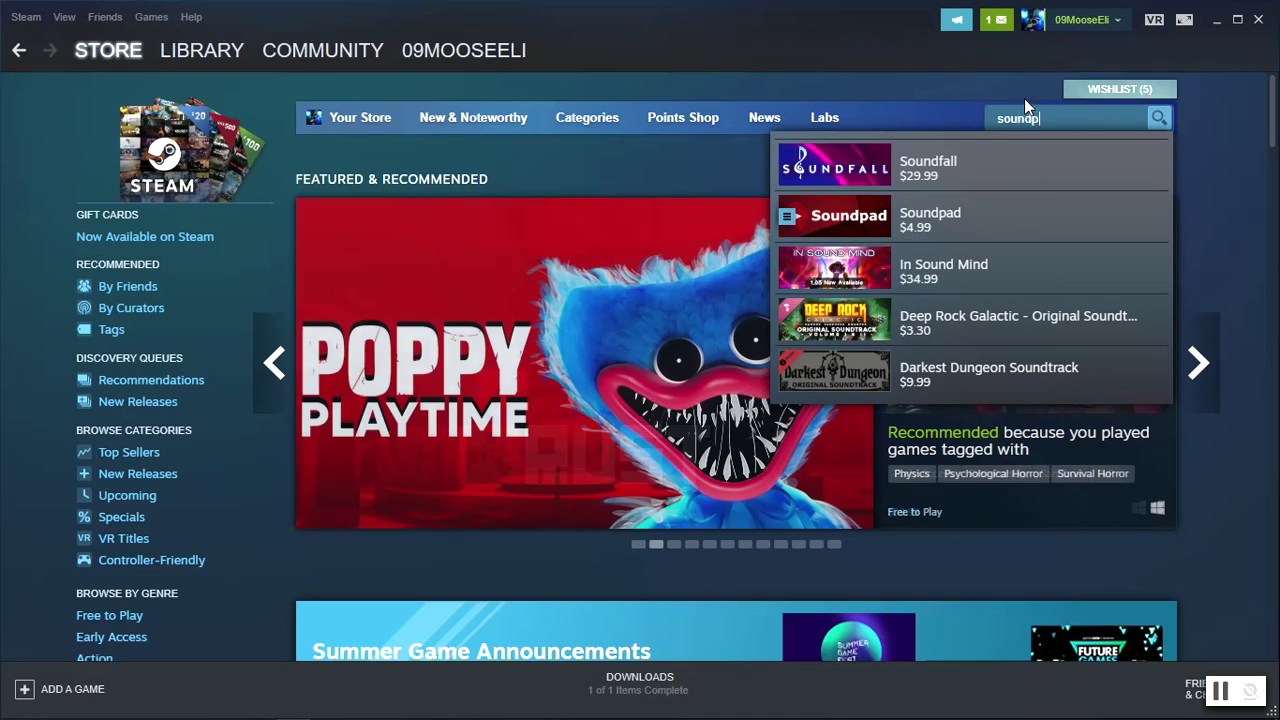
{"action": "type", "text": "ad"}
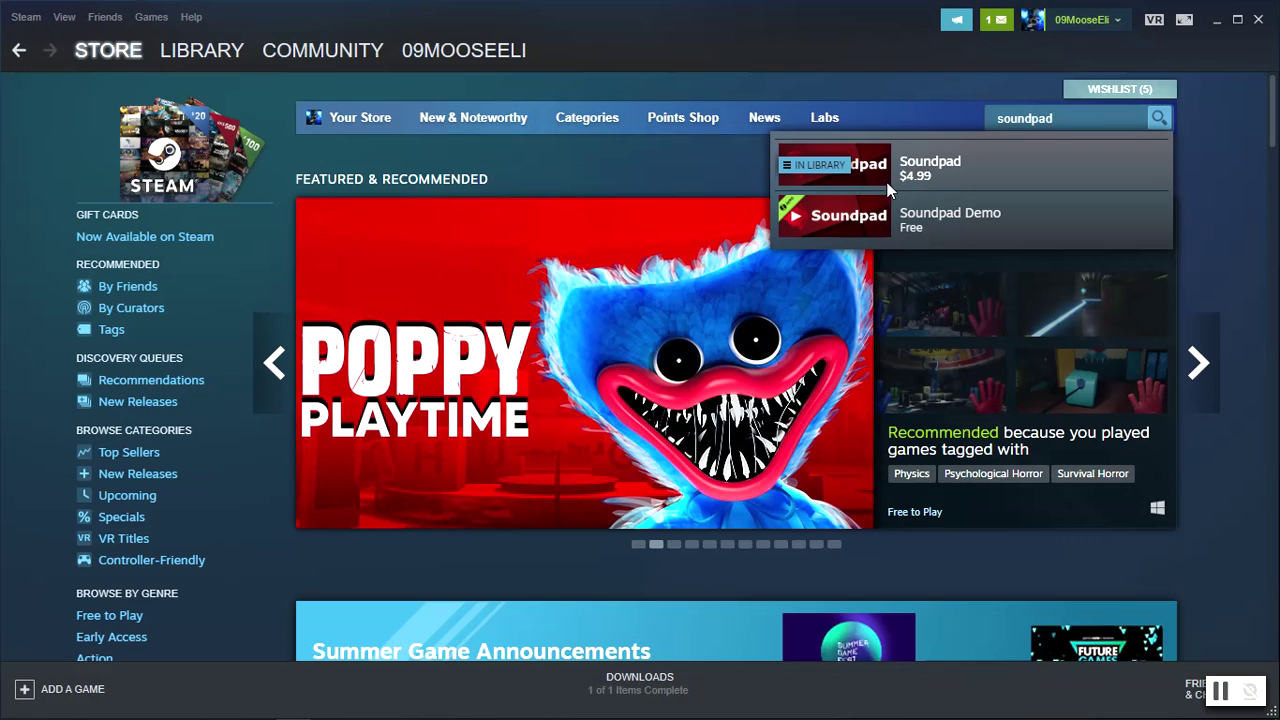
{"action": "left_click", "coordinate": [921, 177]}
Step: Examine Soundpad's store page, including its description, library status, demo download and purchase option
{"action": "scroll", "coordinate": [580, 395], "scroll_direction": "down", "scroll_amount": 5}
{"action": "scroll", "coordinate": [588, 393], "scroll_direction": "down", "scroll_amount": 1}
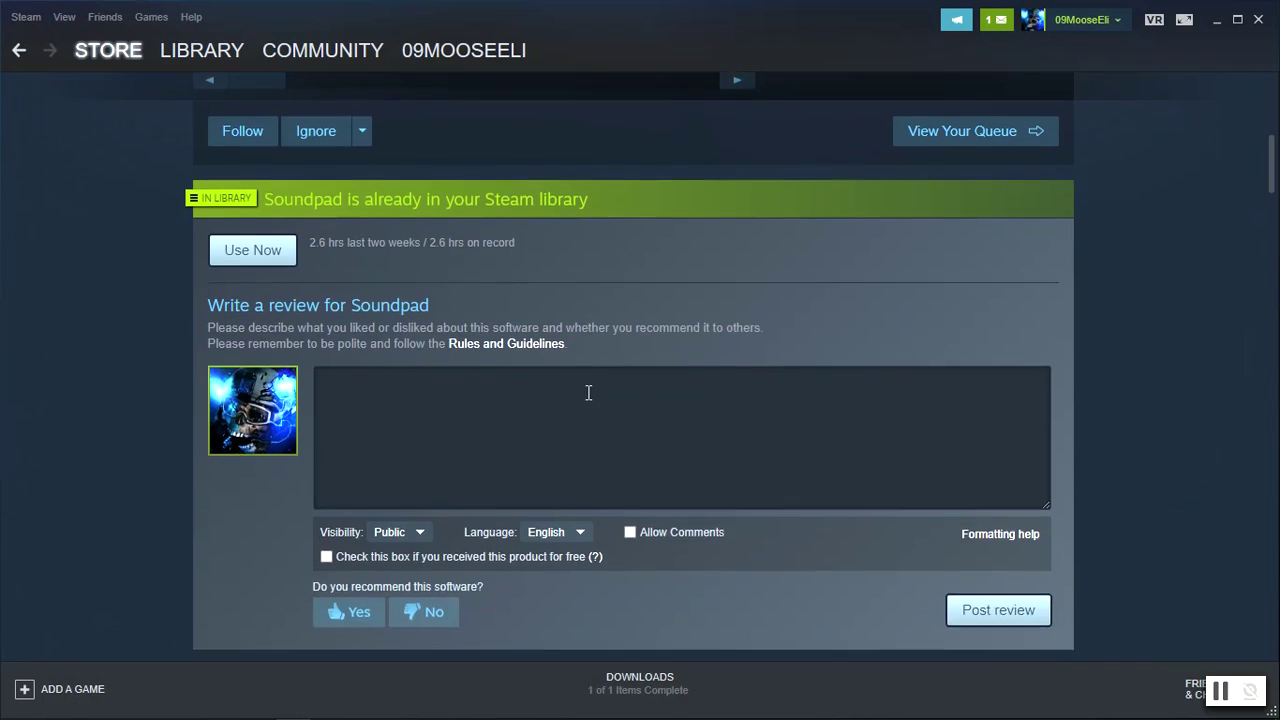
{"action": "scroll", "coordinate": [588, 393], "scroll_direction": "up", "scroll_amount": 4}
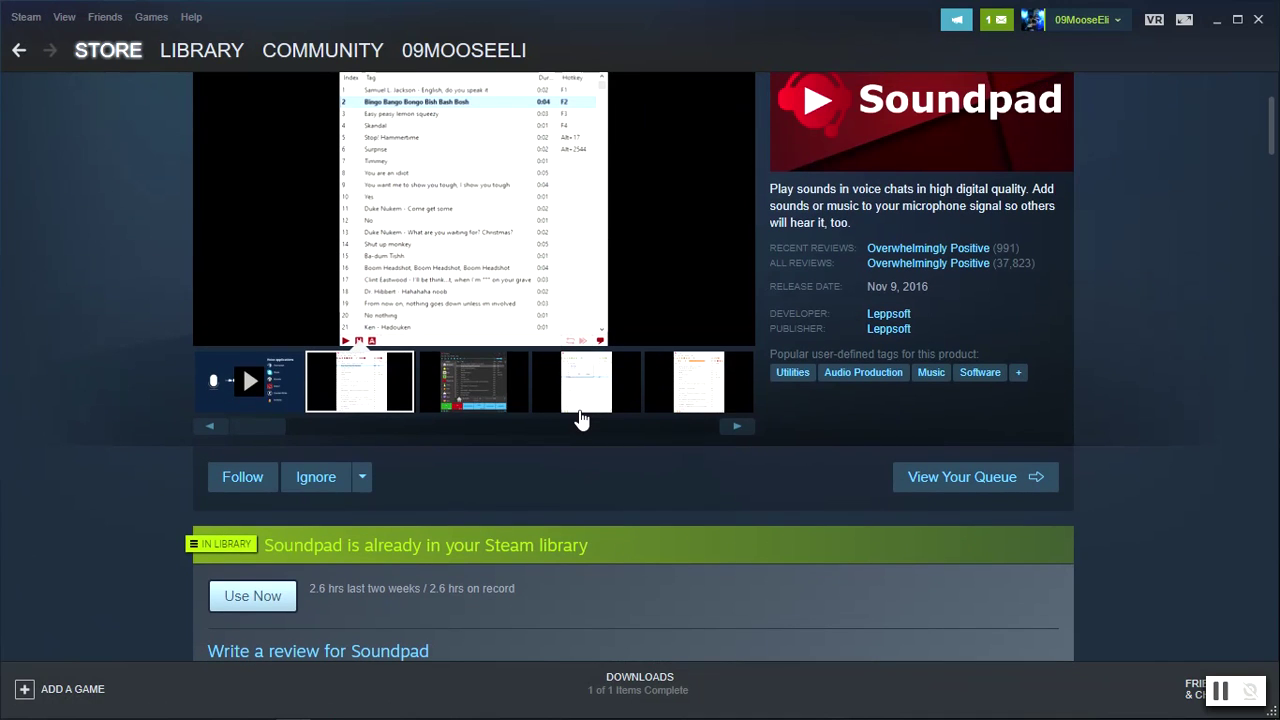
{"action": "scroll", "coordinate": [581, 419], "scroll_direction": "down", "scroll_amount": 6}
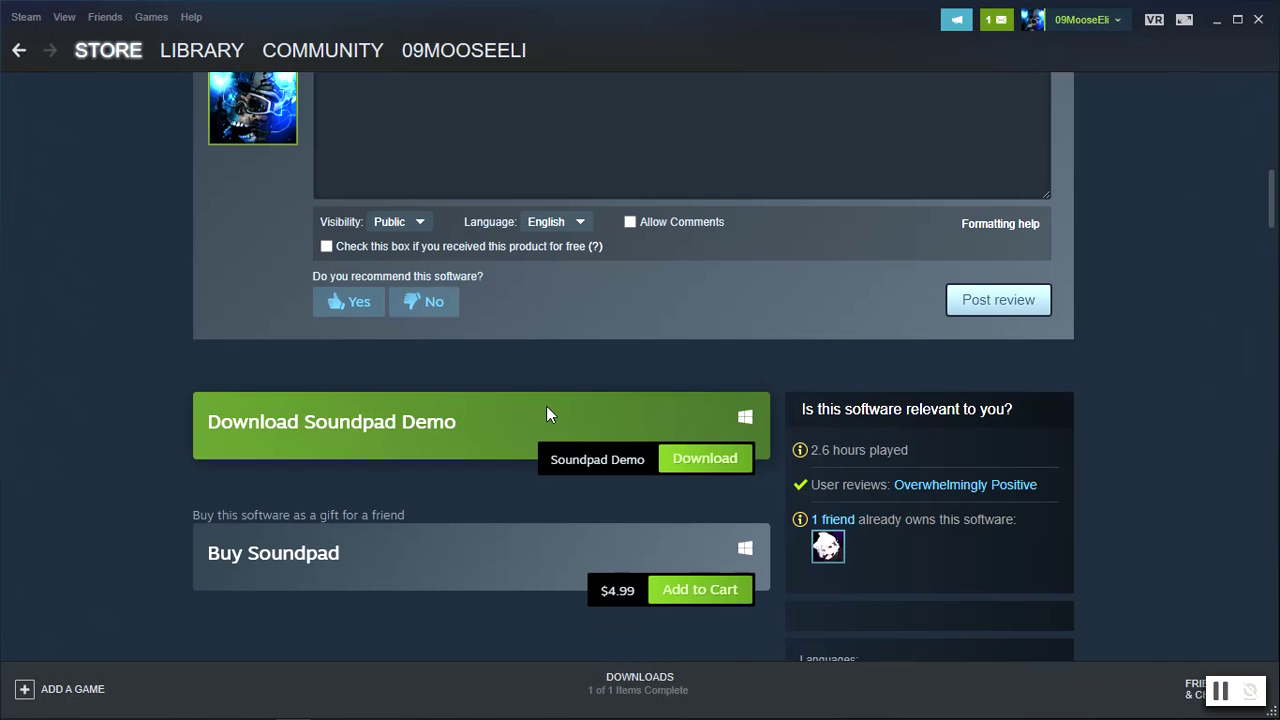
{"action": "scroll", "coordinate": [546, 406], "scroll_direction": "up", "scroll_amount": 6}
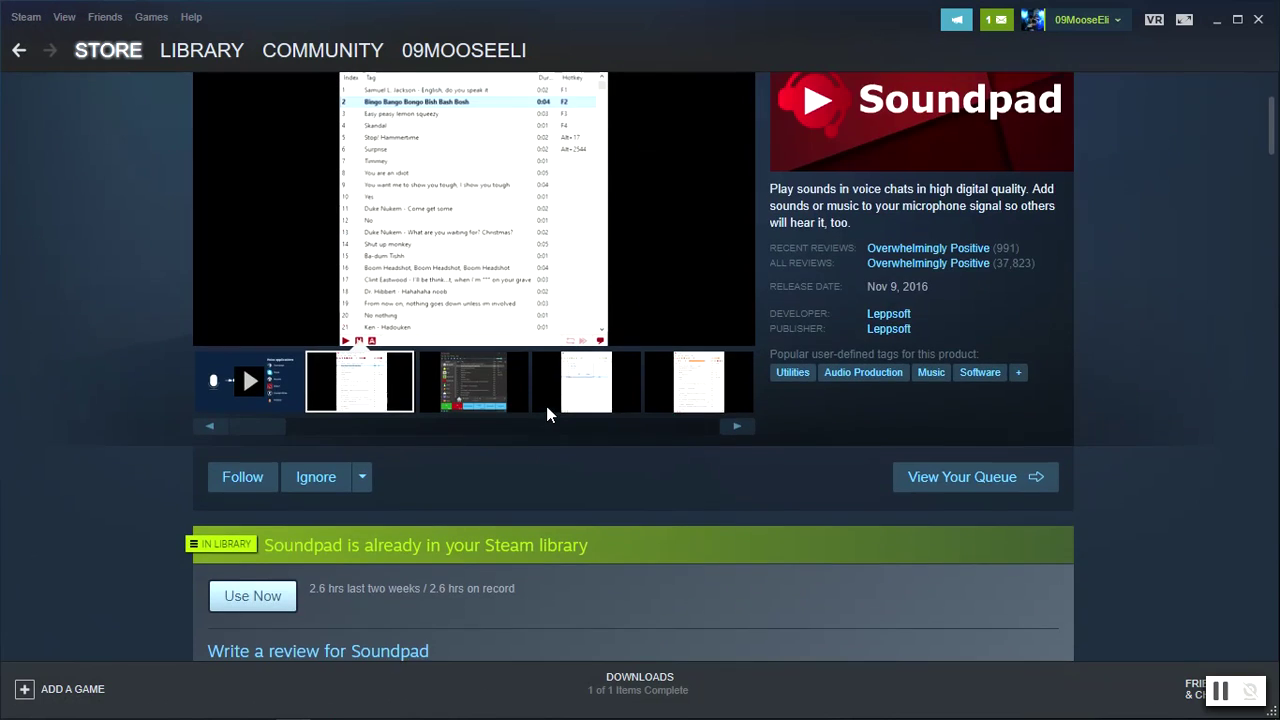
{"action": "scroll", "coordinate": [546, 406], "scroll_direction": "down", "scroll_amount": 4}
{"action": "scroll", "coordinate": [546, 410], "scroll_direction": "down", "scroll_amount": 2}
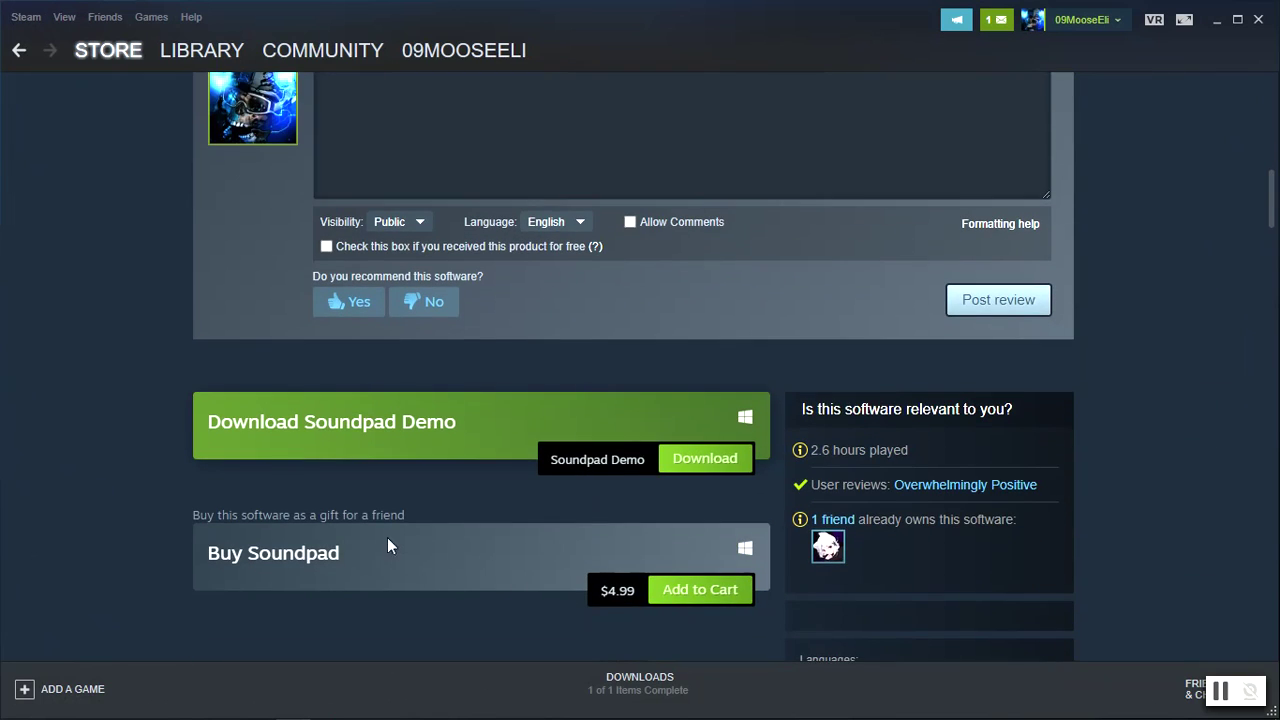
{"action": "scroll", "coordinate": [524, 577], "scroll_direction": "up", "scroll_amount": 8}
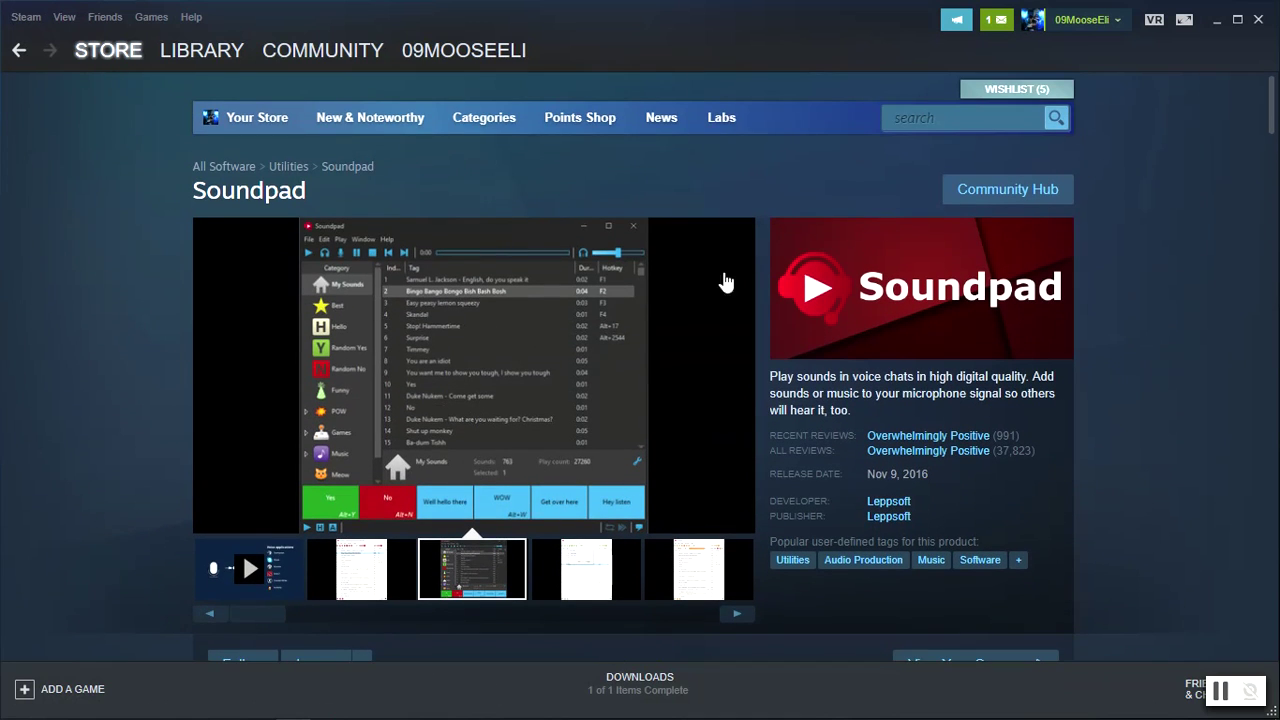
{"action": "scroll", "coordinate": [726, 280], "scroll_direction": "down", "scroll_amount": 7}
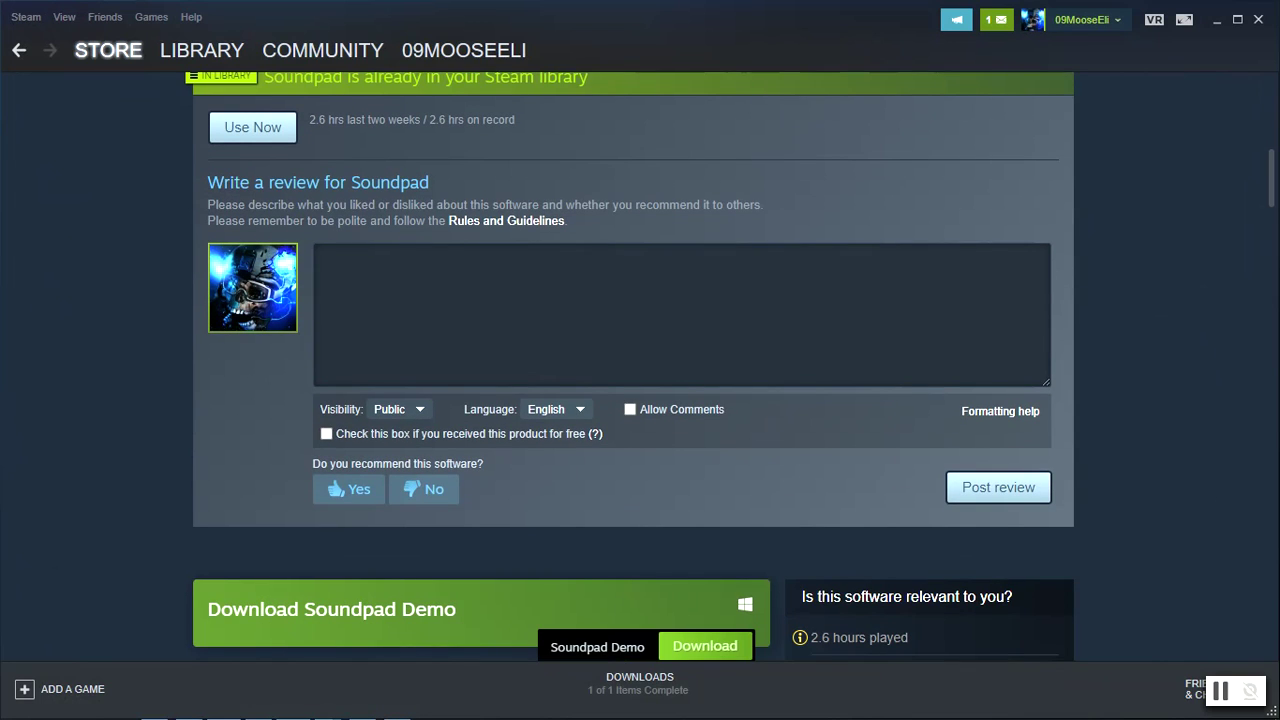
Step: Minimize Steam and the Steam folder window, and bring up Soundpad's main window with its sound list
{"action": "left_click", "coordinate": [1216, 20]}
{"action": "left_click", "coordinate": [1150, 88]}
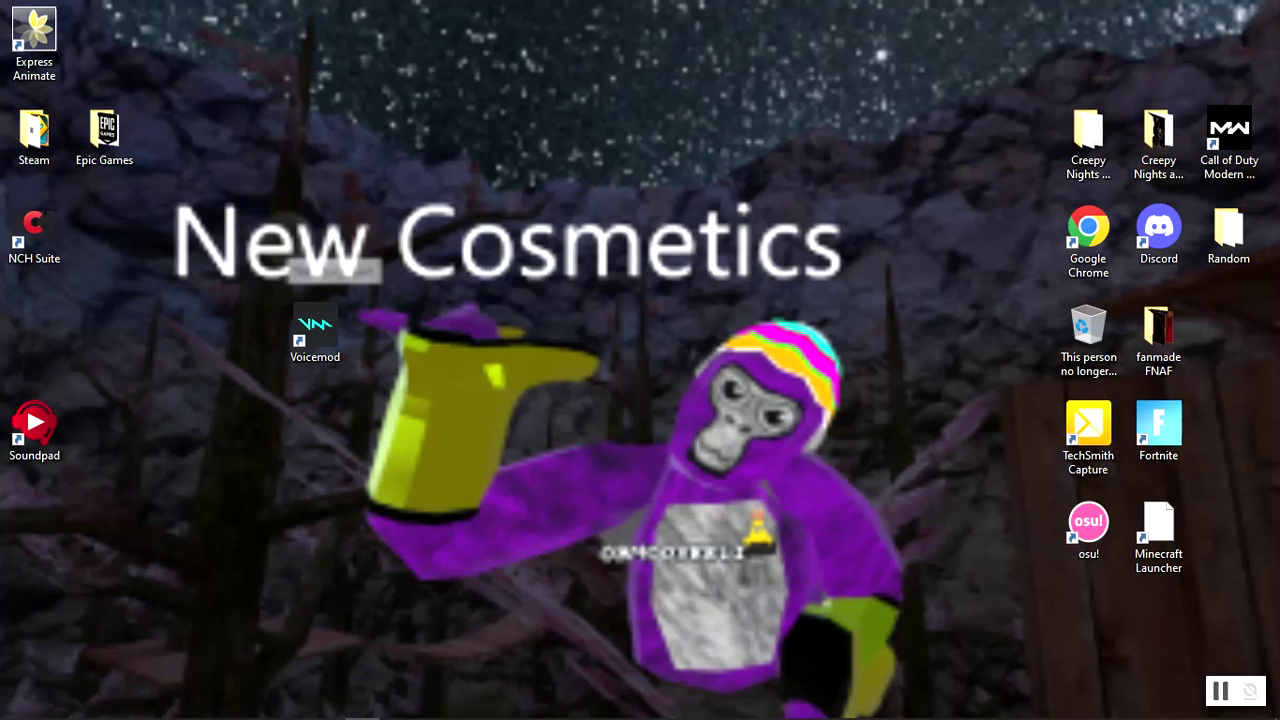
{"action": "mouse_move", "coordinate": [327, 706]}
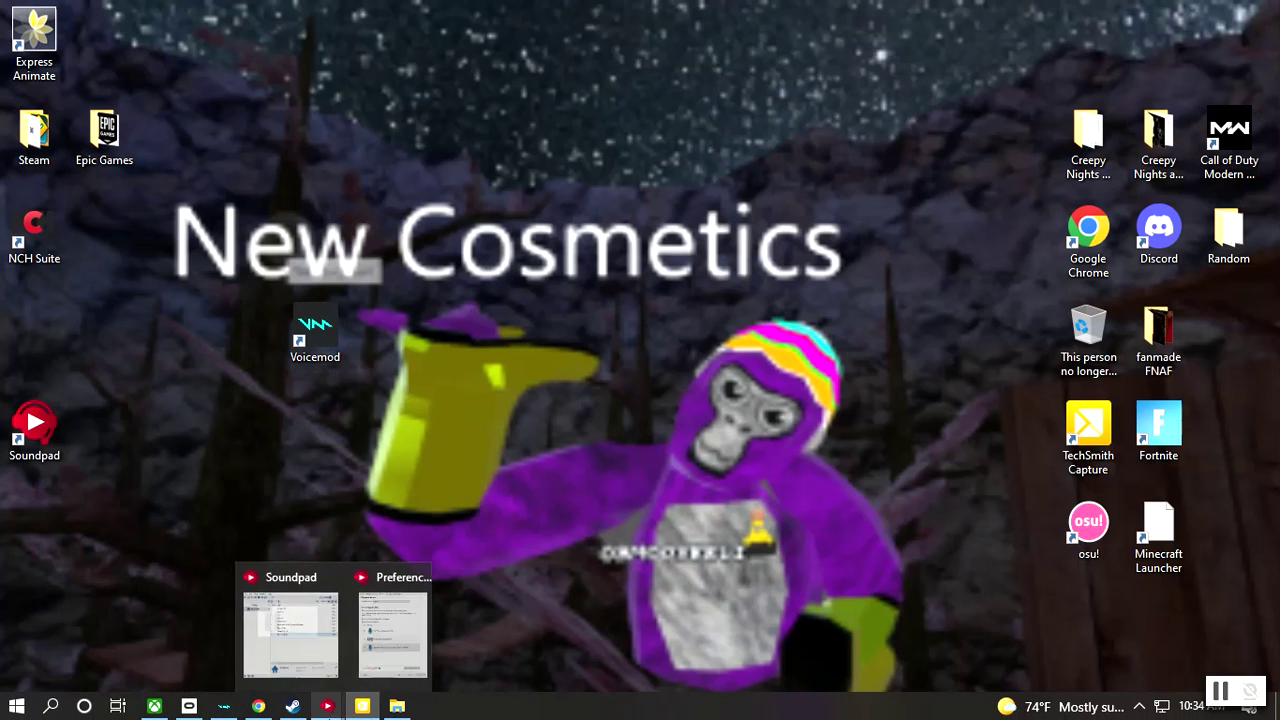
{"action": "left_click", "coordinate": [290, 630]}
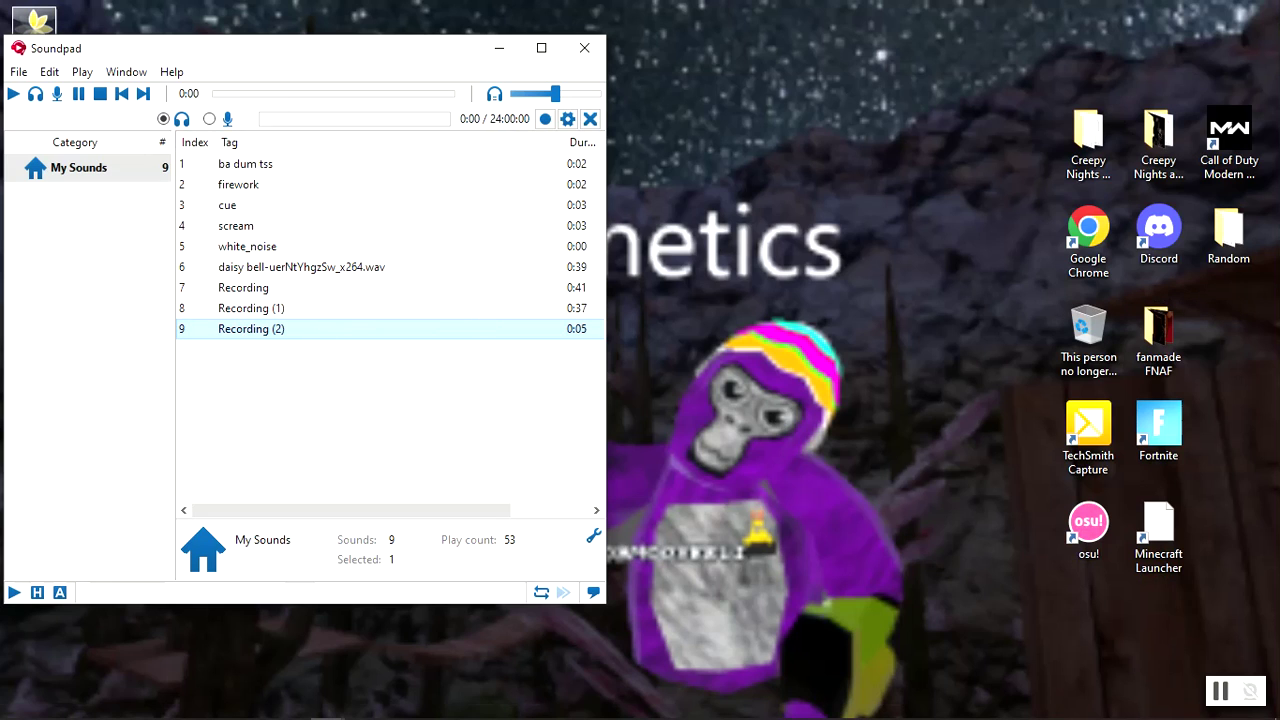
Step: Switch to Chrome and replay the YouTube video "PBBV sound translated"
{"action": "left_click", "coordinate": [258, 713]}
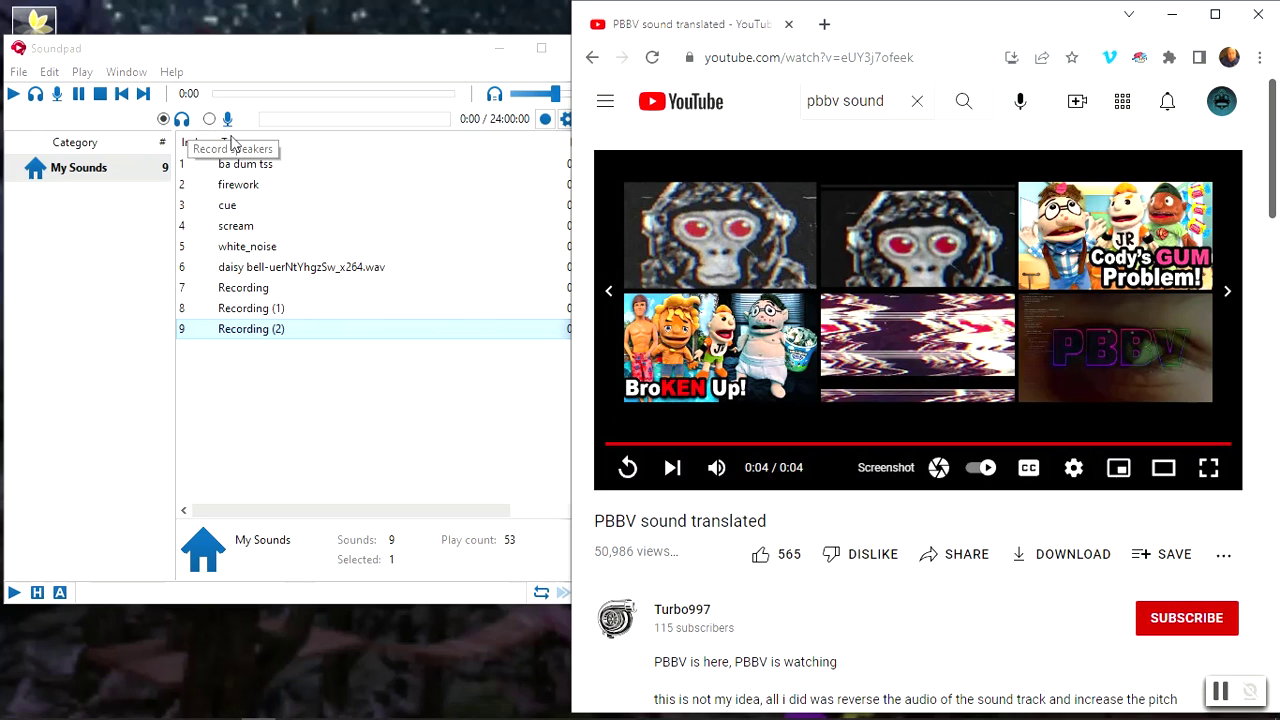
{"action": "left_click", "coordinate": [627, 467]}
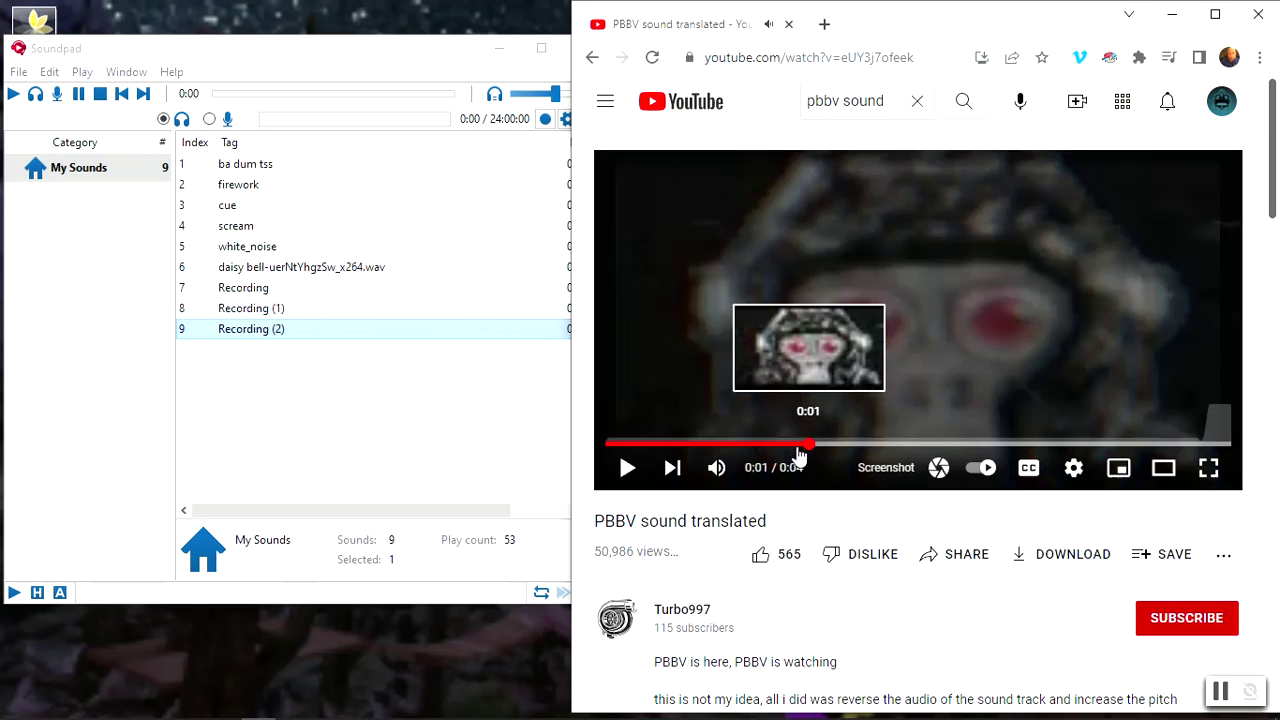
Step: Search YouTube for "pbbv sound" and open the "Pbbv voice" video from the previously watched results
{"action": "left_click", "coordinate": [890, 104]}
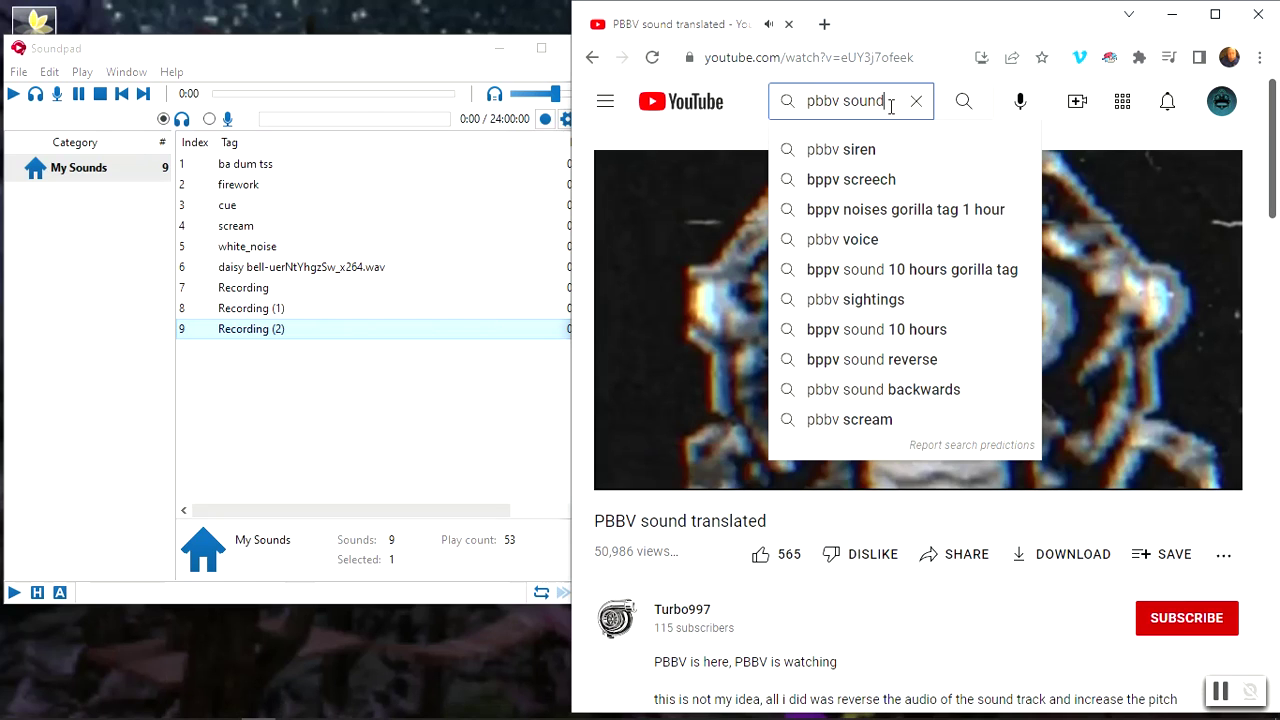
{"action": "key", "text": "Return"}
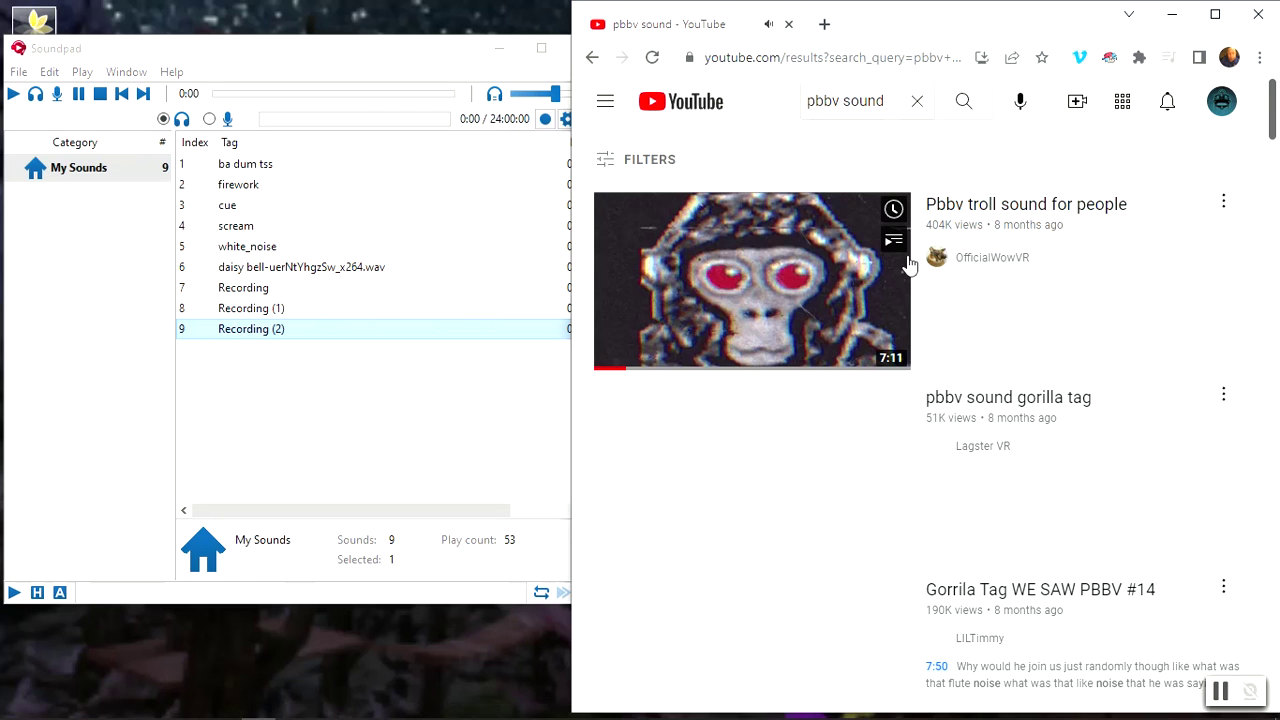
{"action": "scroll", "coordinate": [915, 285], "scroll_direction": "down", "scroll_amount": 4}
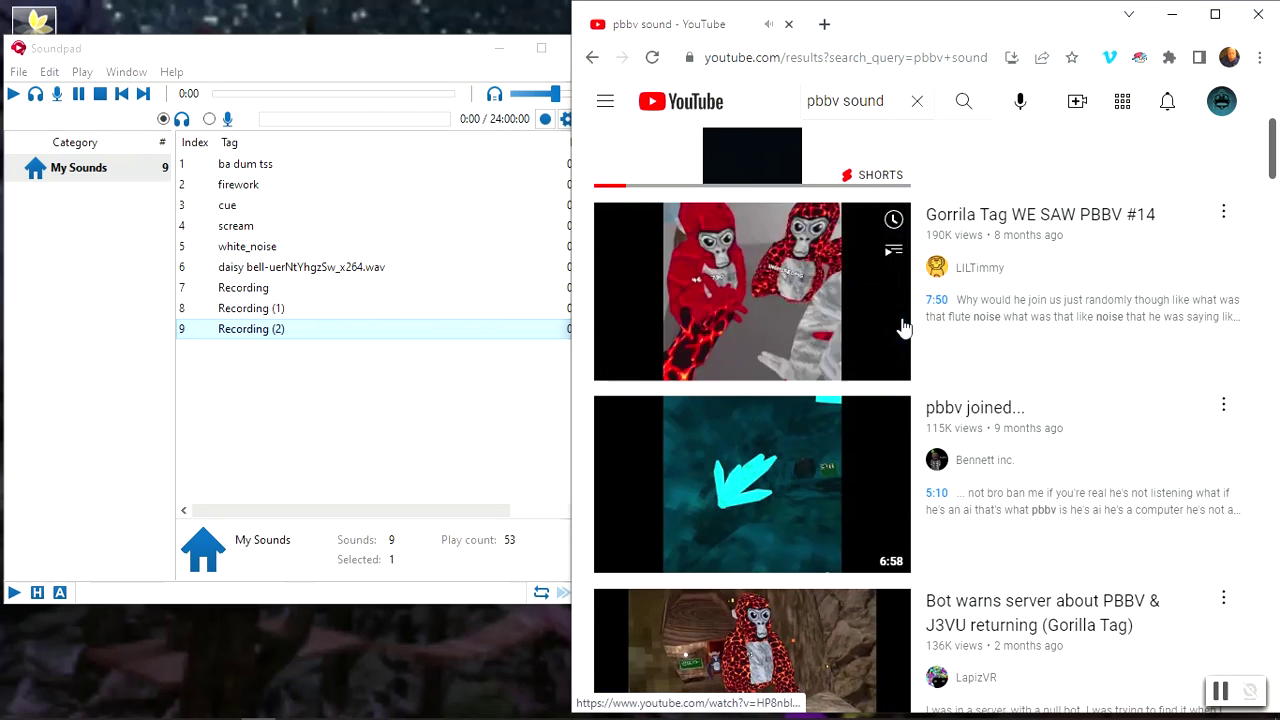
{"action": "scroll", "coordinate": [845, 330], "scroll_direction": "up", "scroll_amount": 3}
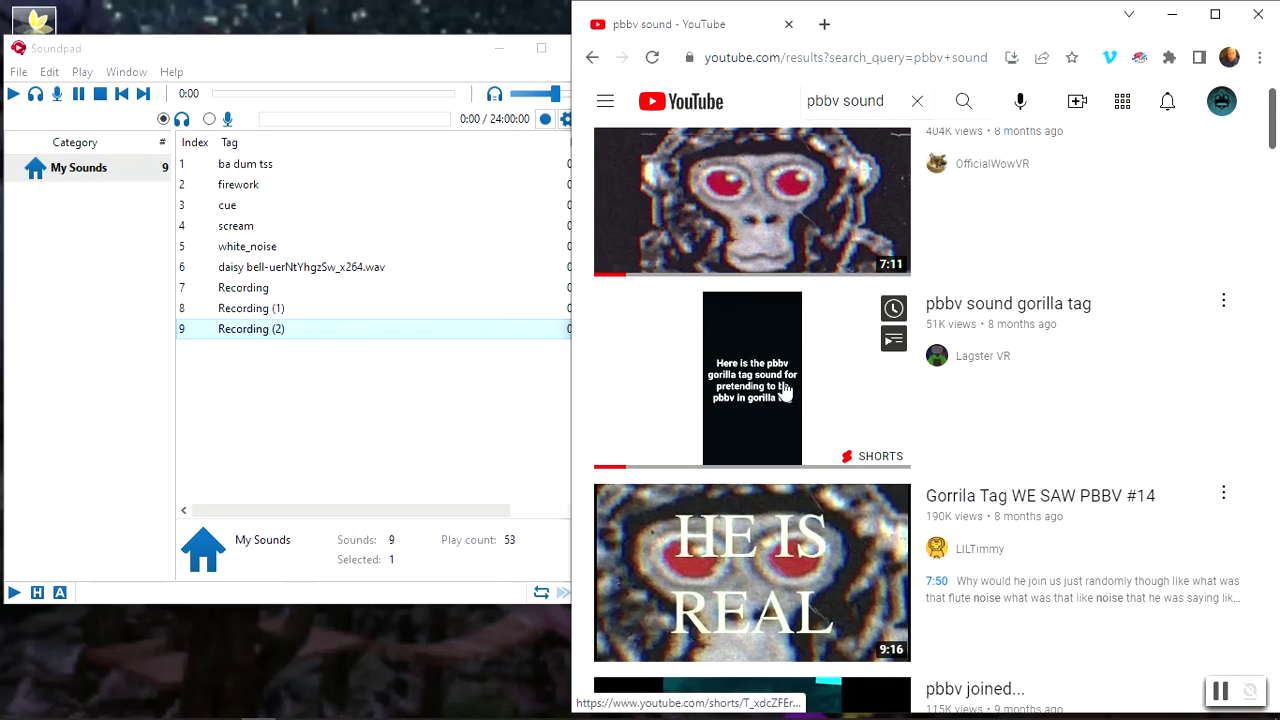
{"action": "scroll", "coordinate": [845, 366], "scroll_direction": "up", "scroll_amount": 1}
{"action": "scroll", "coordinate": [1029, 466], "scroll_direction": "down", "scroll_amount": 1}
{"action": "scroll", "coordinate": [988, 437], "scroll_direction": "down", "scroll_amount": 1}
{"action": "scroll", "coordinate": [988, 437], "scroll_direction": "up", "scroll_amount": 2}
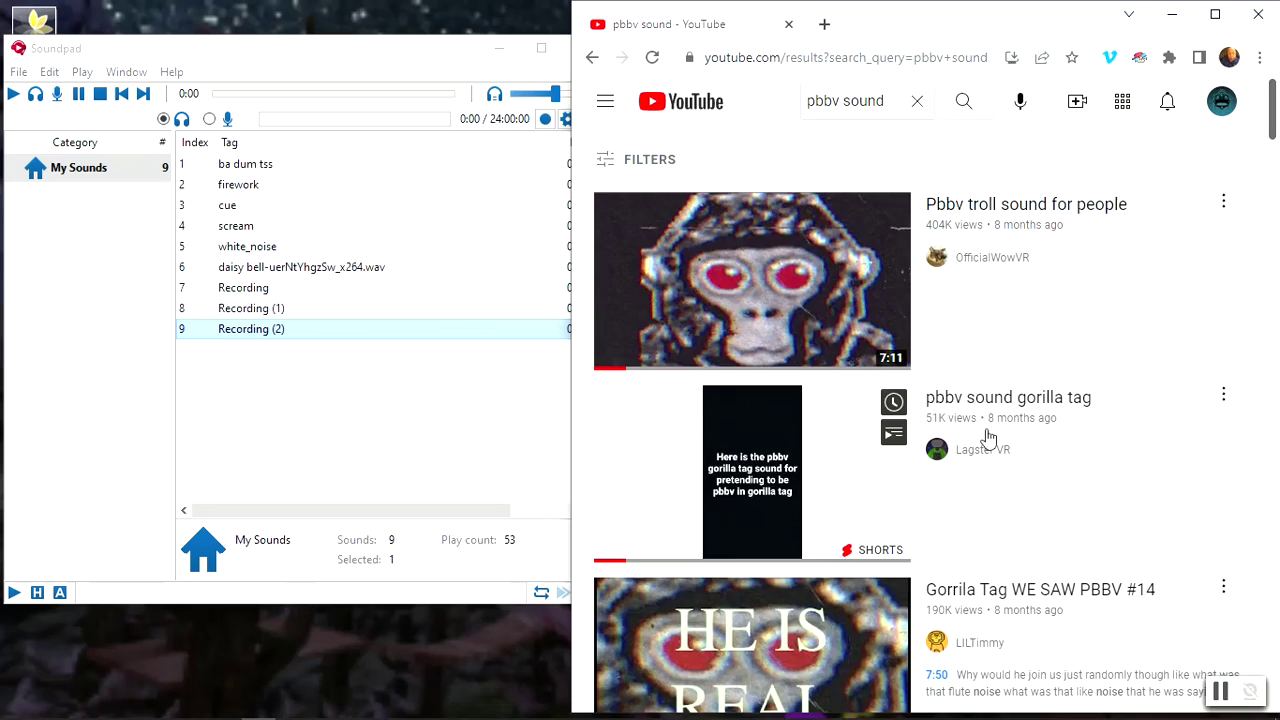
{"action": "scroll", "coordinate": [988, 437], "scroll_direction": "down", "scroll_amount": 3}
{"action": "scroll", "coordinate": [988, 437], "scroll_direction": "down", "scroll_amount": 9}
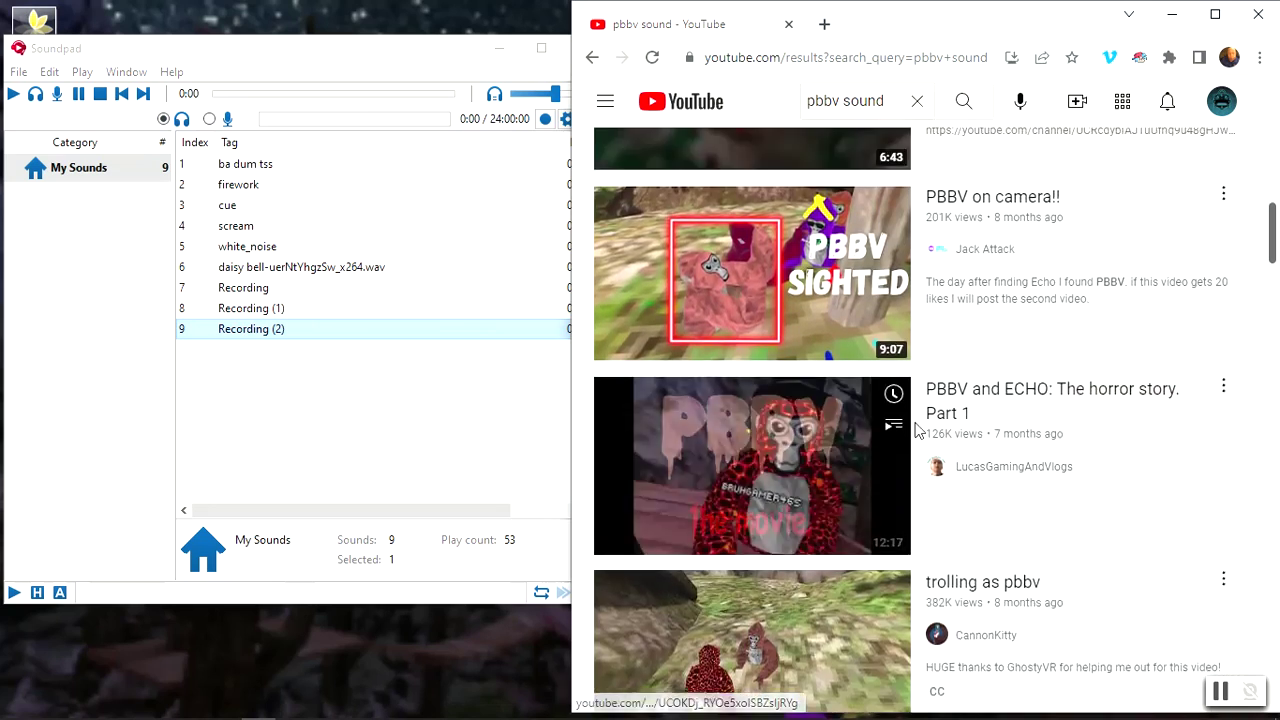
{"action": "scroll", "coordinate": [916, 448], "scroll_direction": "down", "scroll_amount": 10}
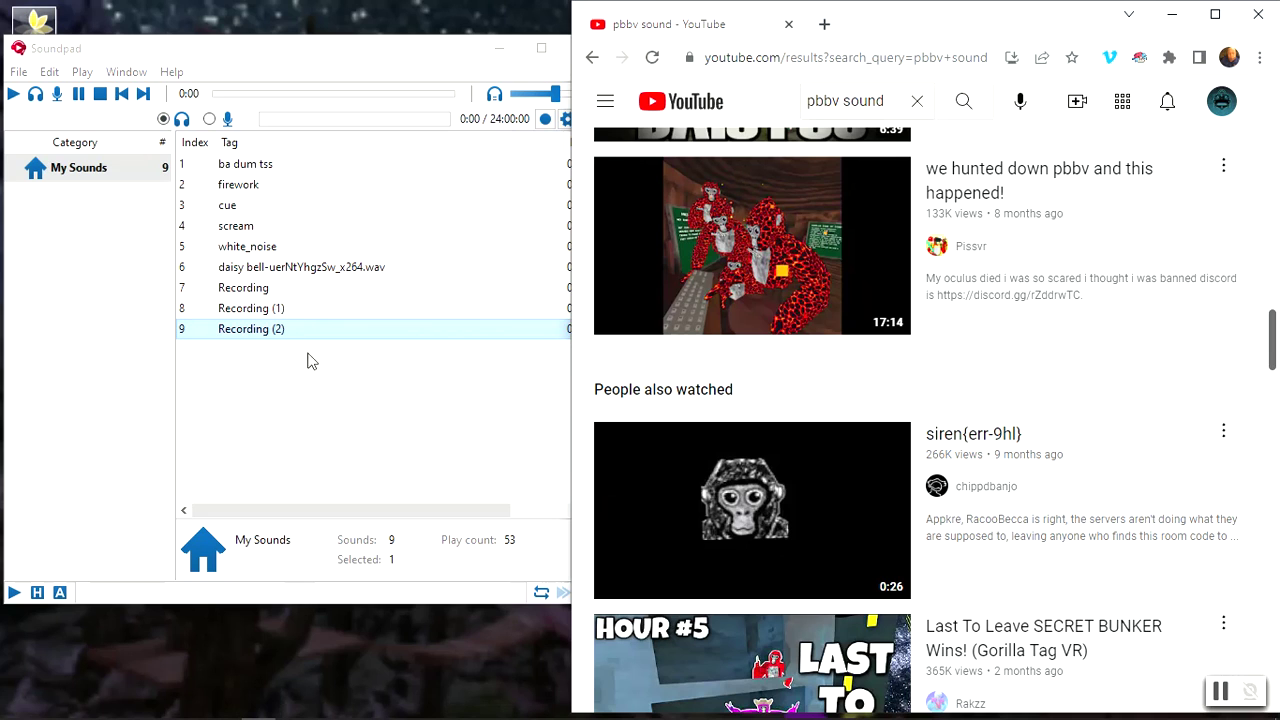
{"action": "scroll", "coordinate": [880, 414], "scroll_direction": "down", "scroll_amount": 2}
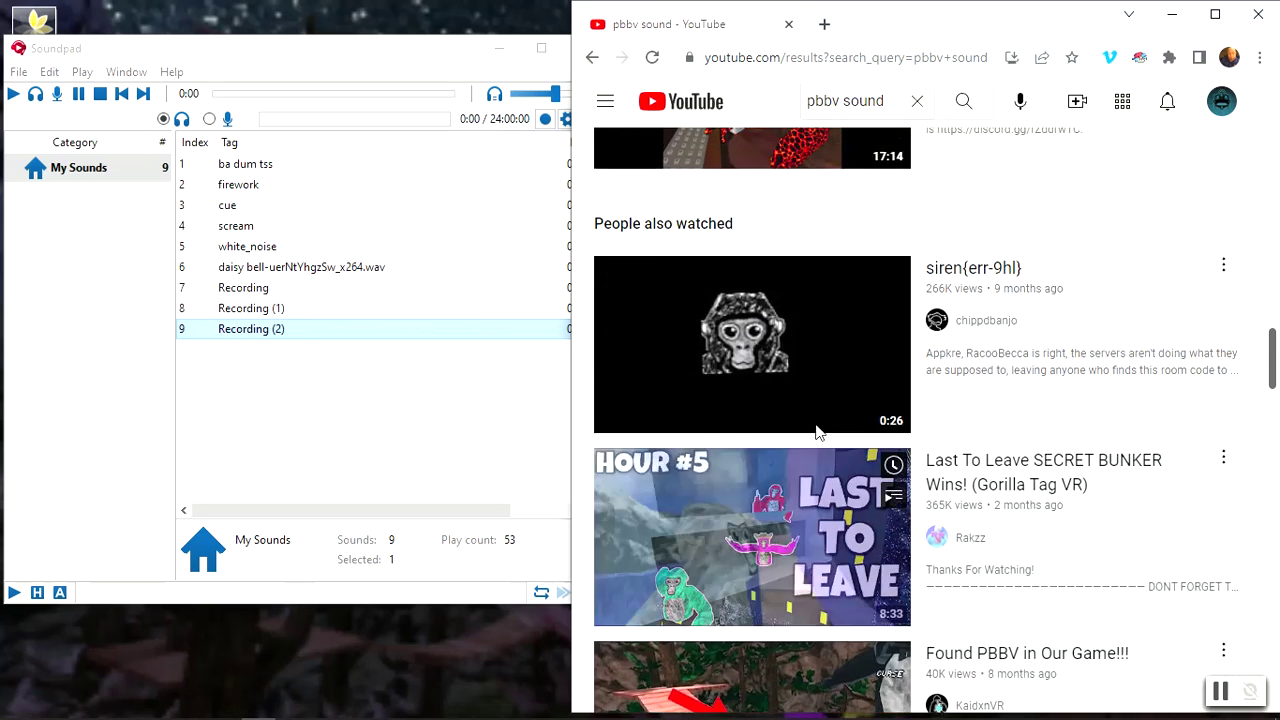
{"action": "scroll", "coordinate": [818, 433], "scroll_direction": "up", "scroll_amount": 3}
{"action": "scroll", "coordinate": [818, 433], "scroll_direction": "down", "scroll_amount": 11}
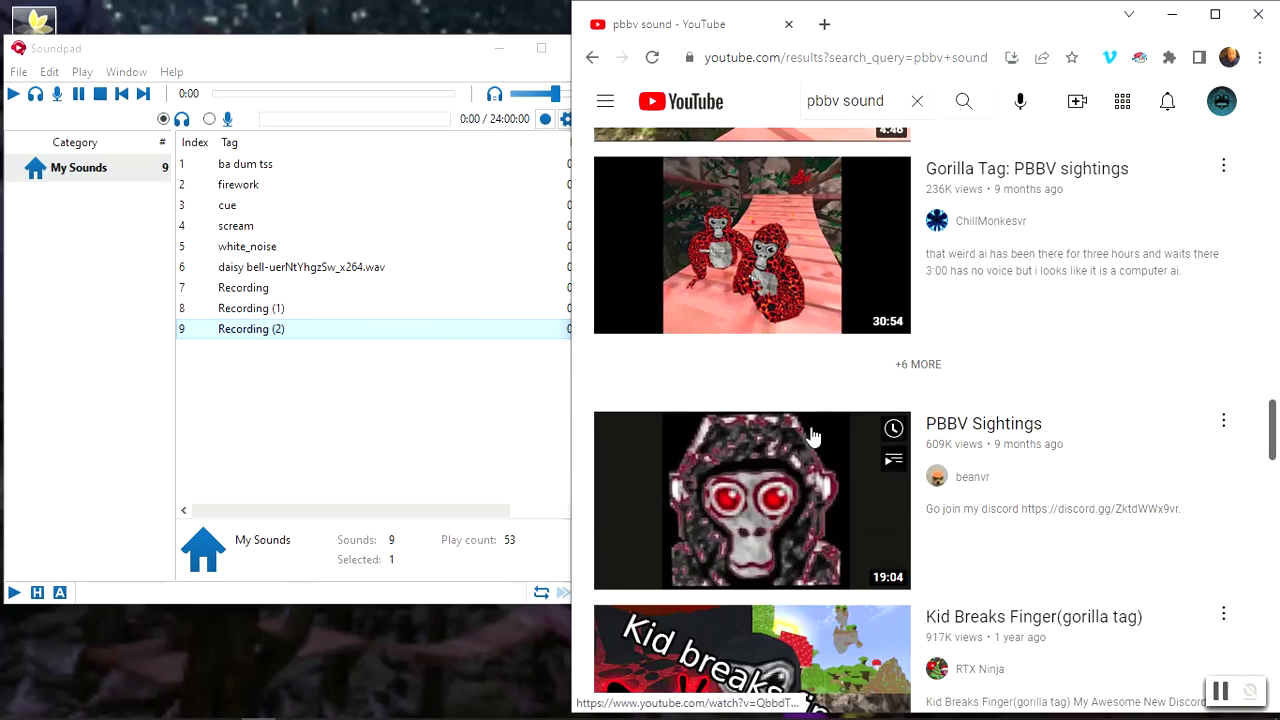
{"action": "scroll", "coordinate": [813, 437], "scroll_direction": "down", "scroll_amount": 11}
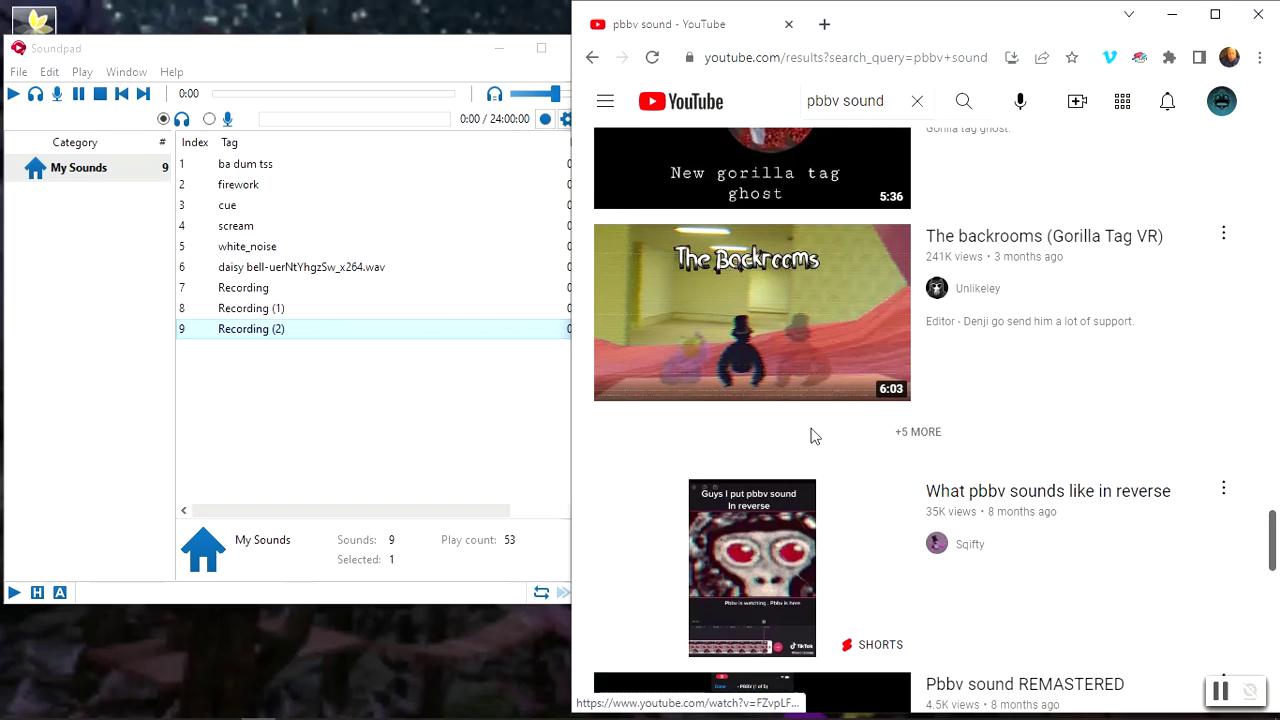
{"action": "scroll", "coordinate": [813, 437], "scroll_direction": "down", "scroll_amount": 6}
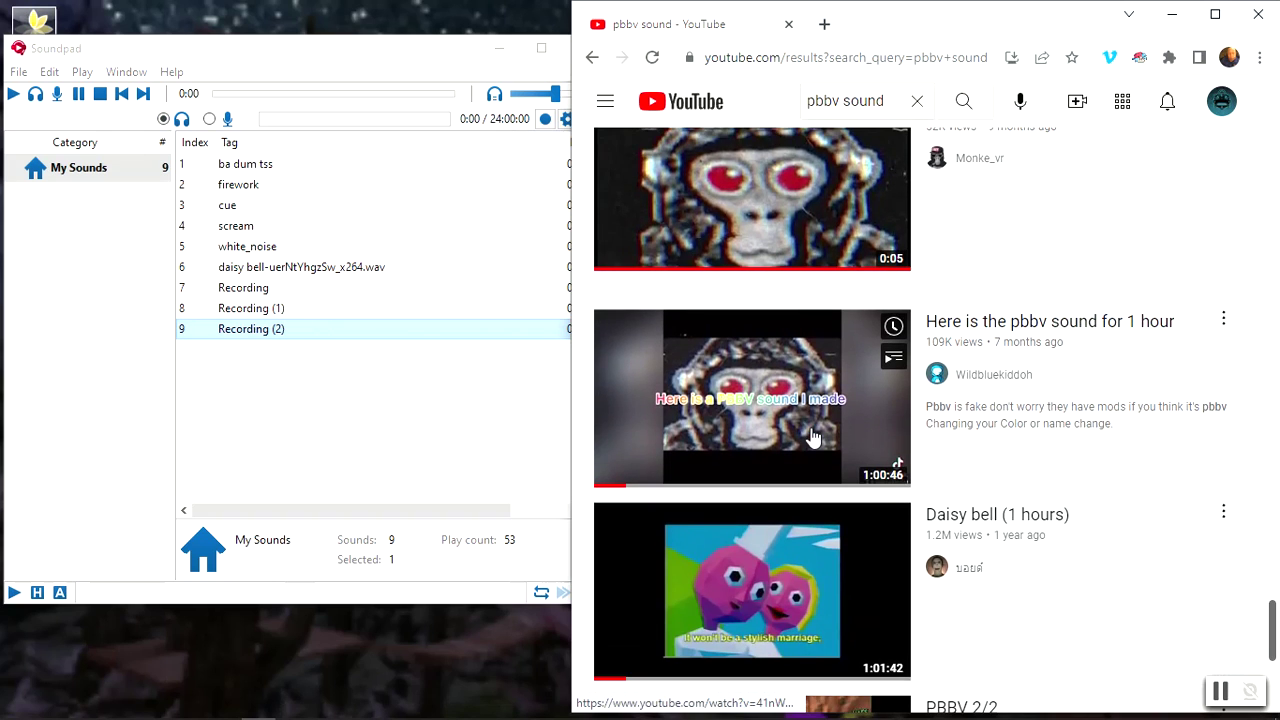
{"action": "scroll", "coordinate": [813, 437], "scroll_direction": "up", "scroll_amount": 2}
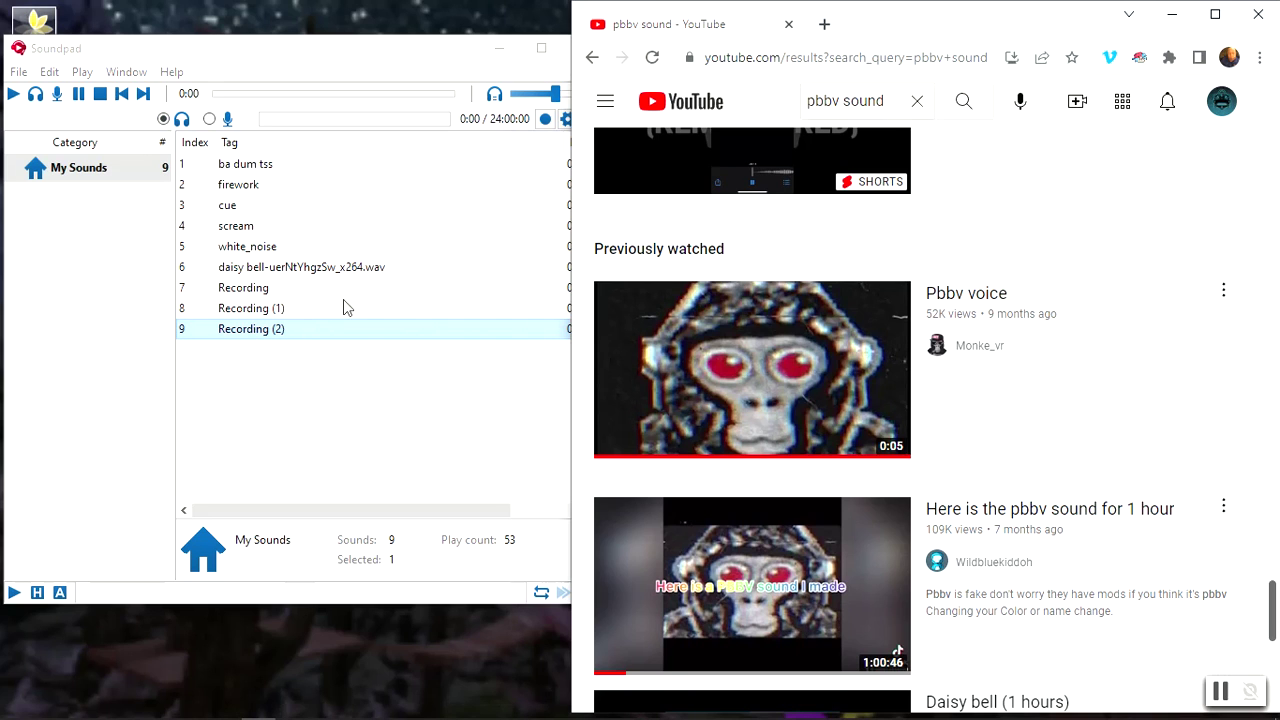
{"action": "left_click", "coordinate": [799, 384]}
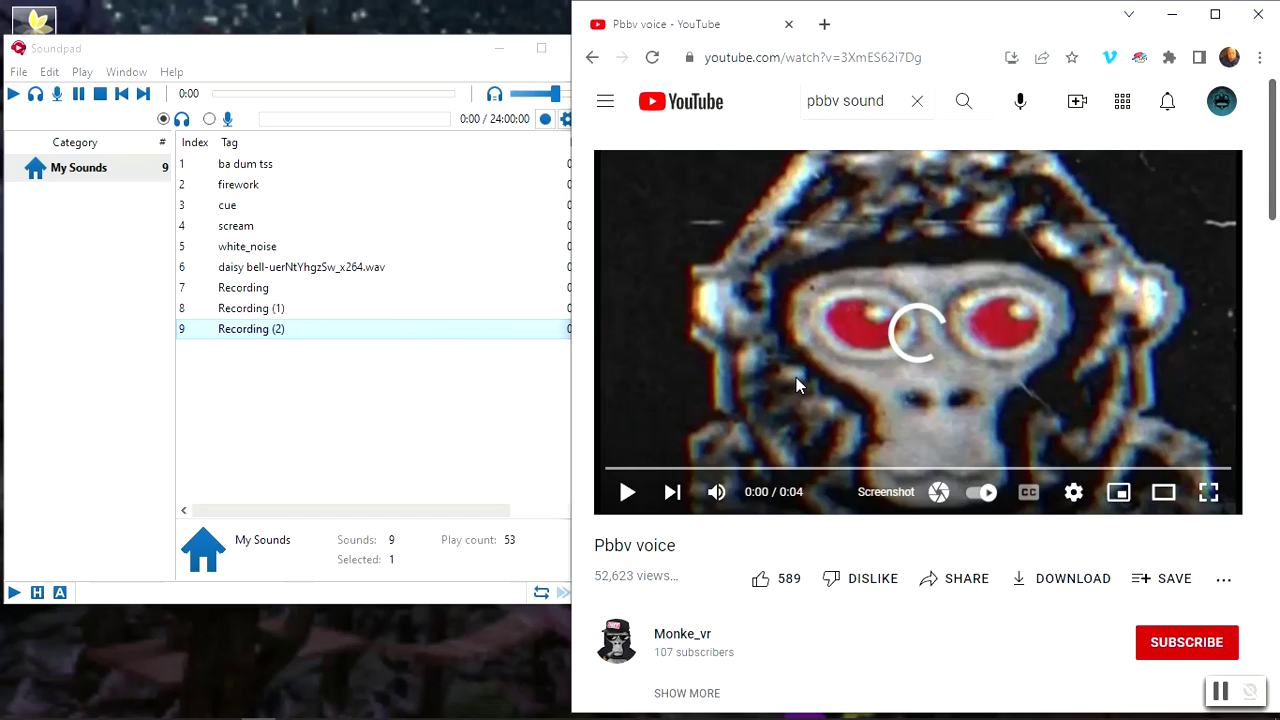
Step: Rewind the "Pbbv voice" video to its start and bring Soundpad to the front
{"action": "key", "text": "Left"}
{"action": "key", "text": "Left"}
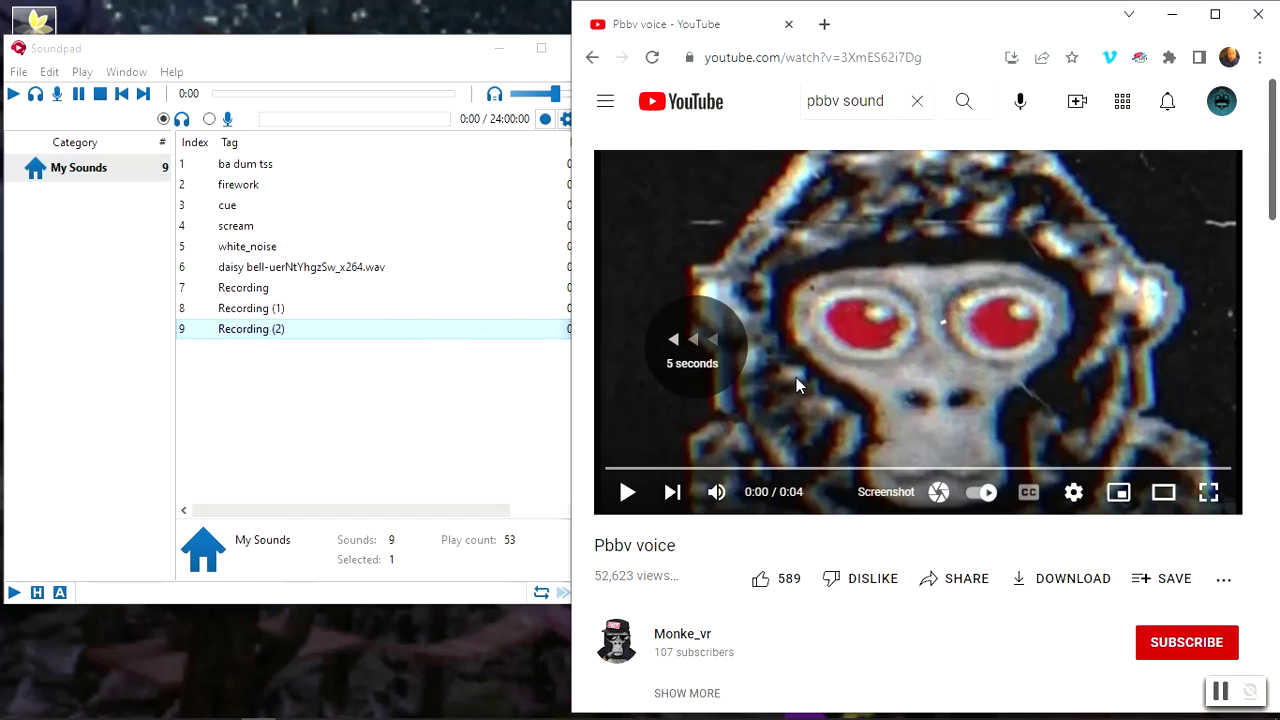
{"action": "left_click", "coordinate": [393, 58]}
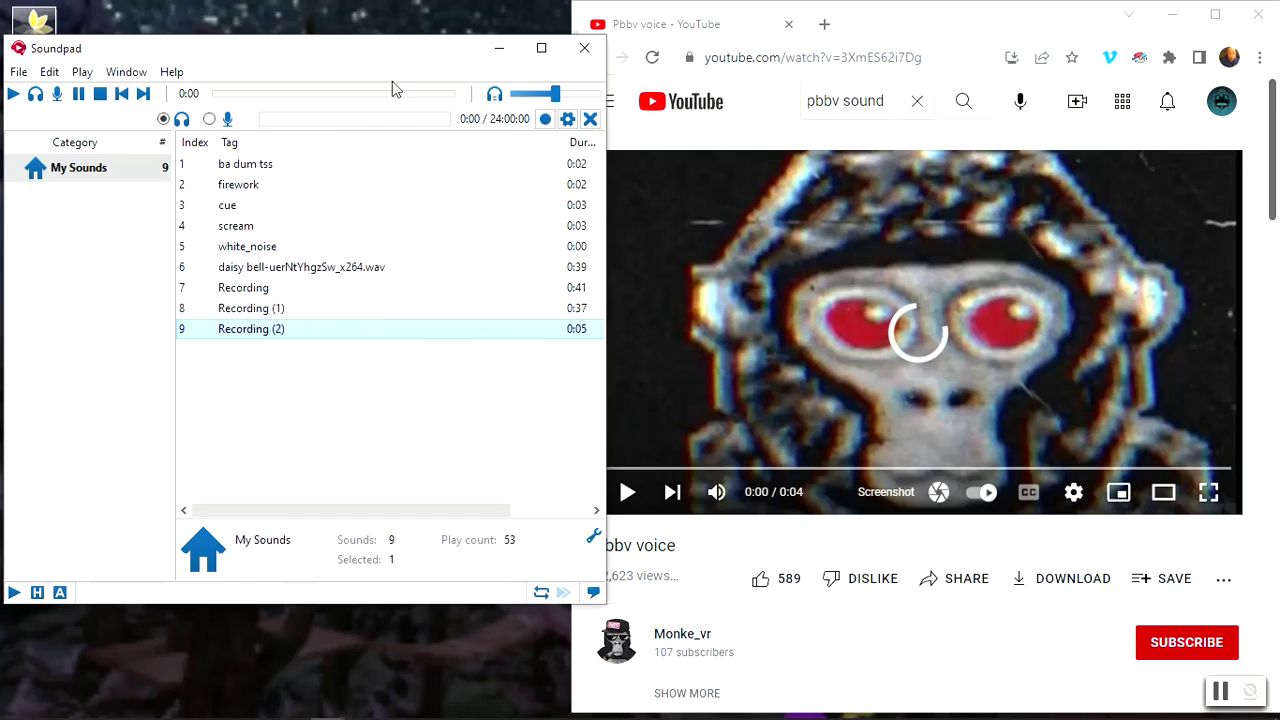
Step: Hide Soundpad's sound recorder and show it again
{"action": "left_click", "coordinate": [48, 72]}
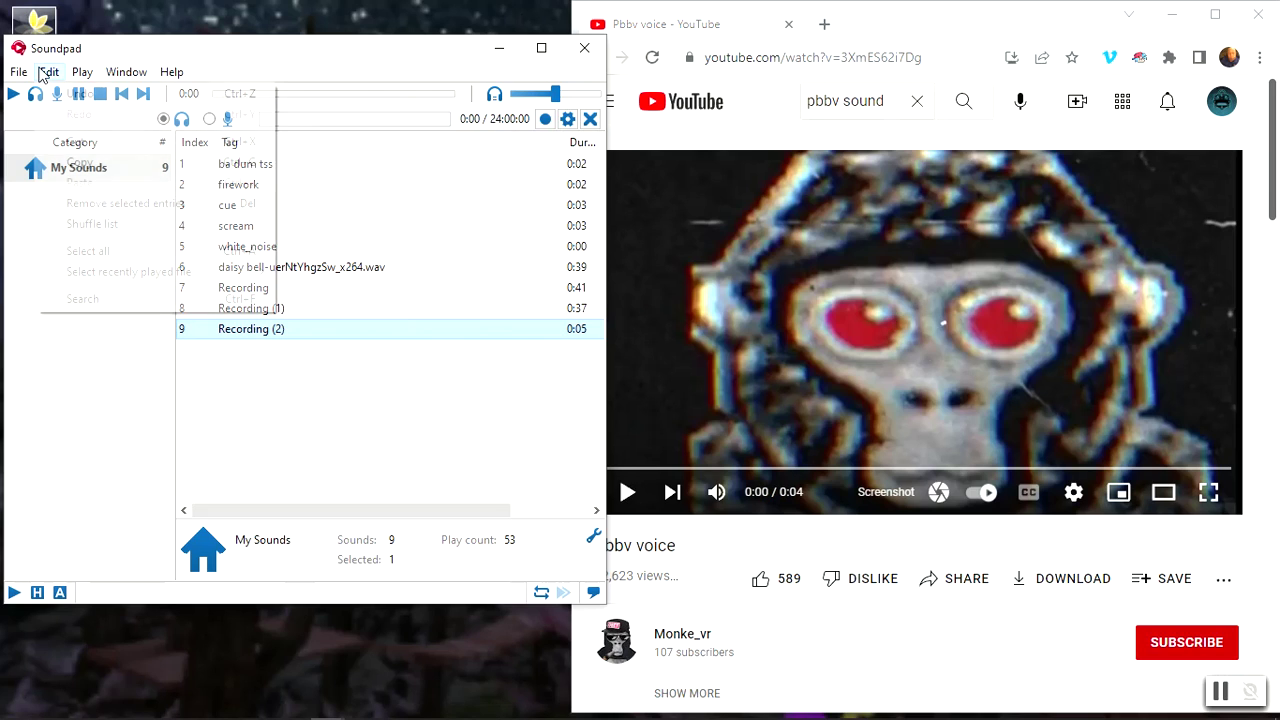
{"action": "mouse_move", "coordinate": [24, 72]}
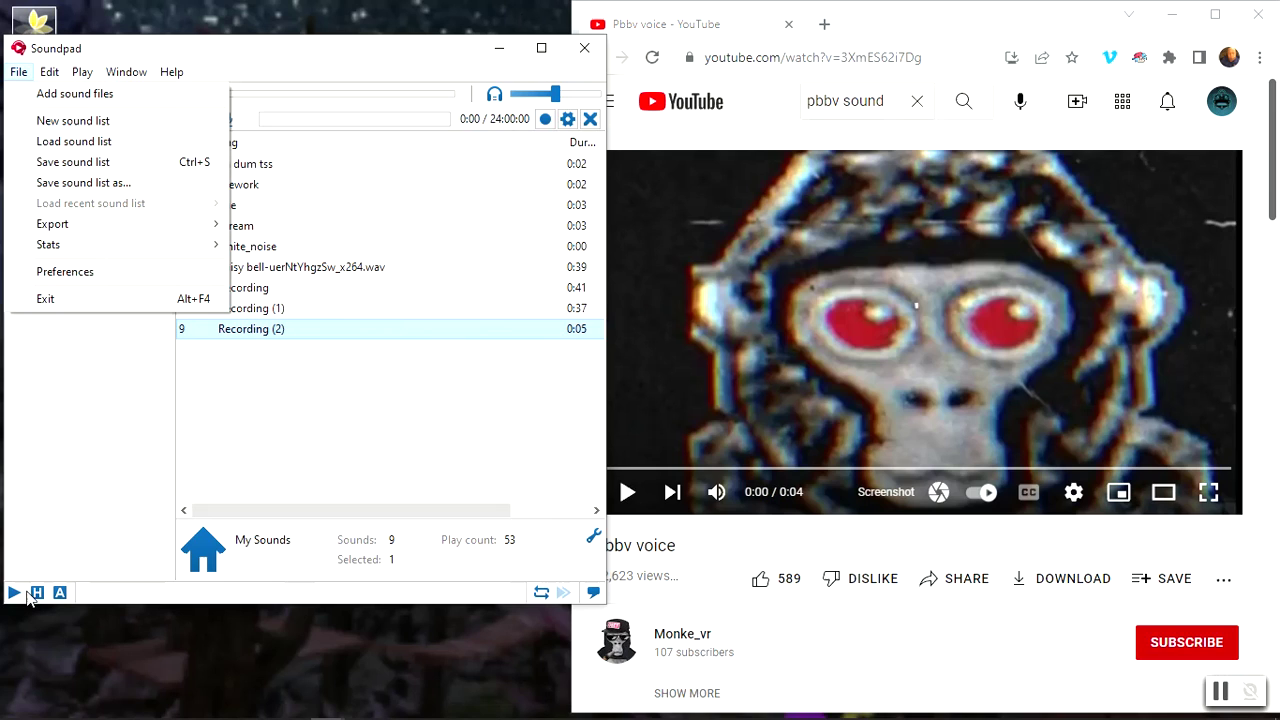
{"action": "left_click", "coordinate": [89, 478]}
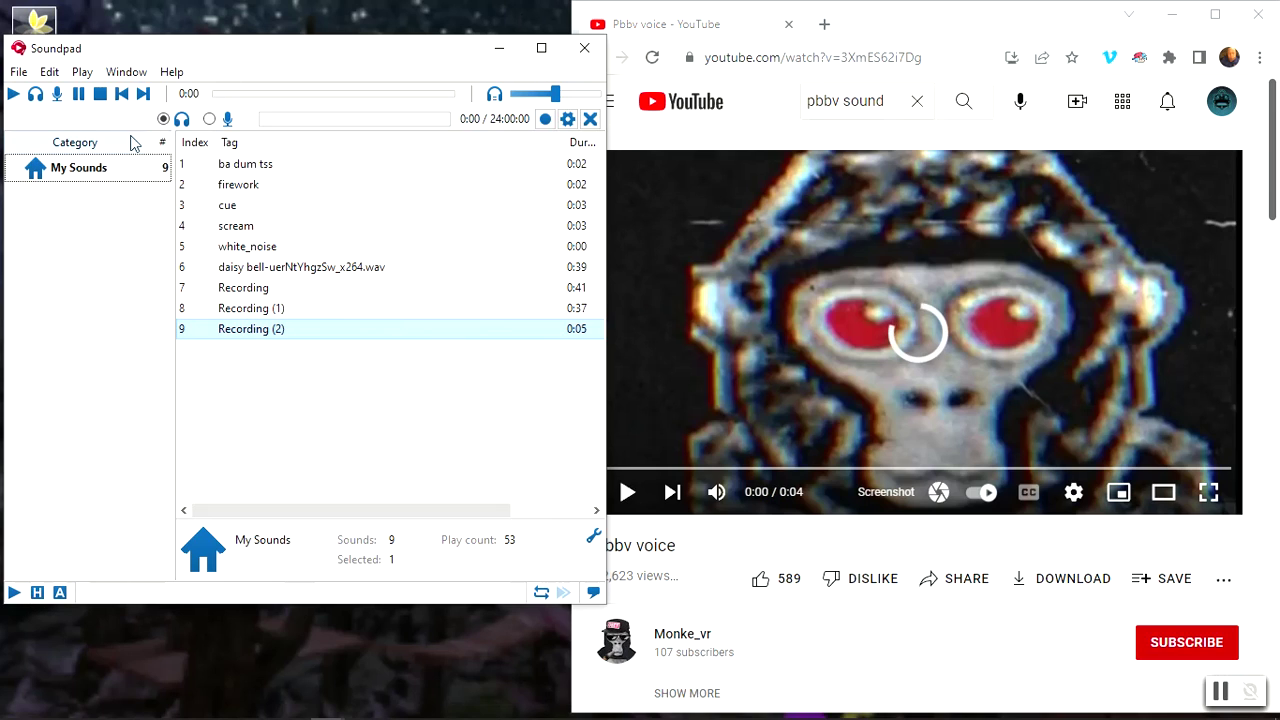
{"action": "left_click", "coordinate": [163, 74]}
{"action": "mouse_move", "coordinate": [137, 79]}
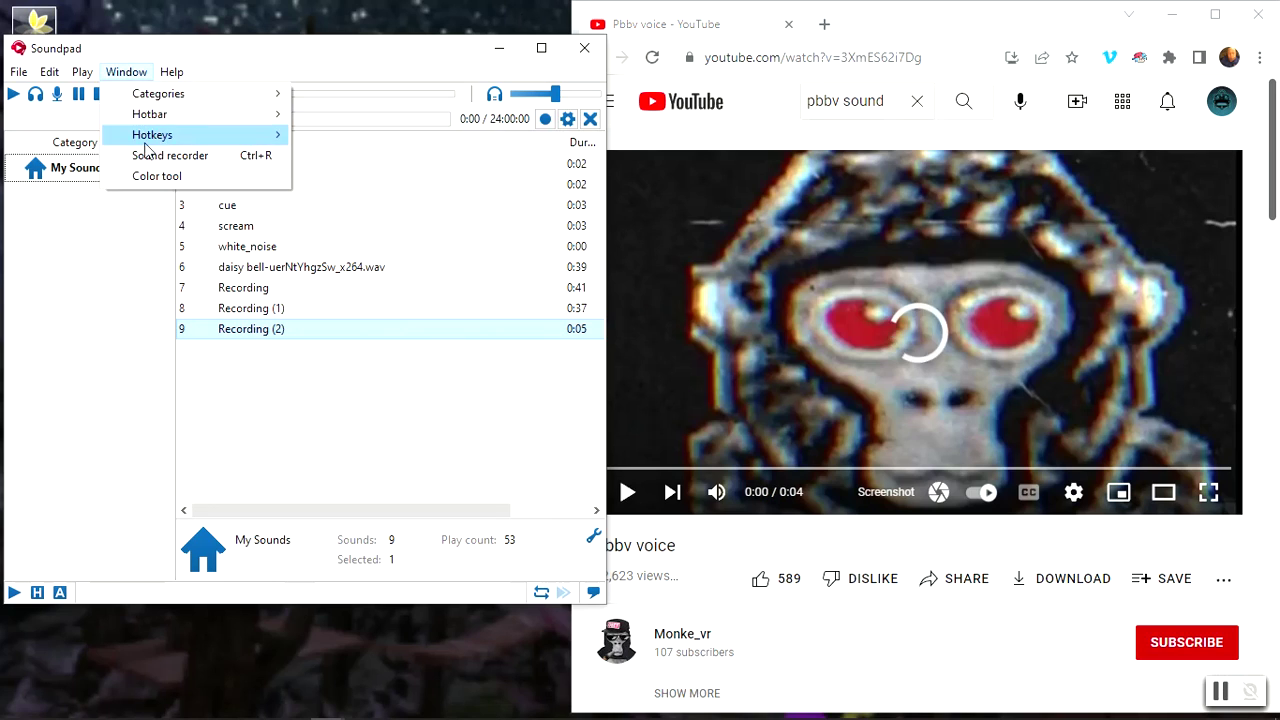
{"action": "left_click", "coordinate": [193, 158]}
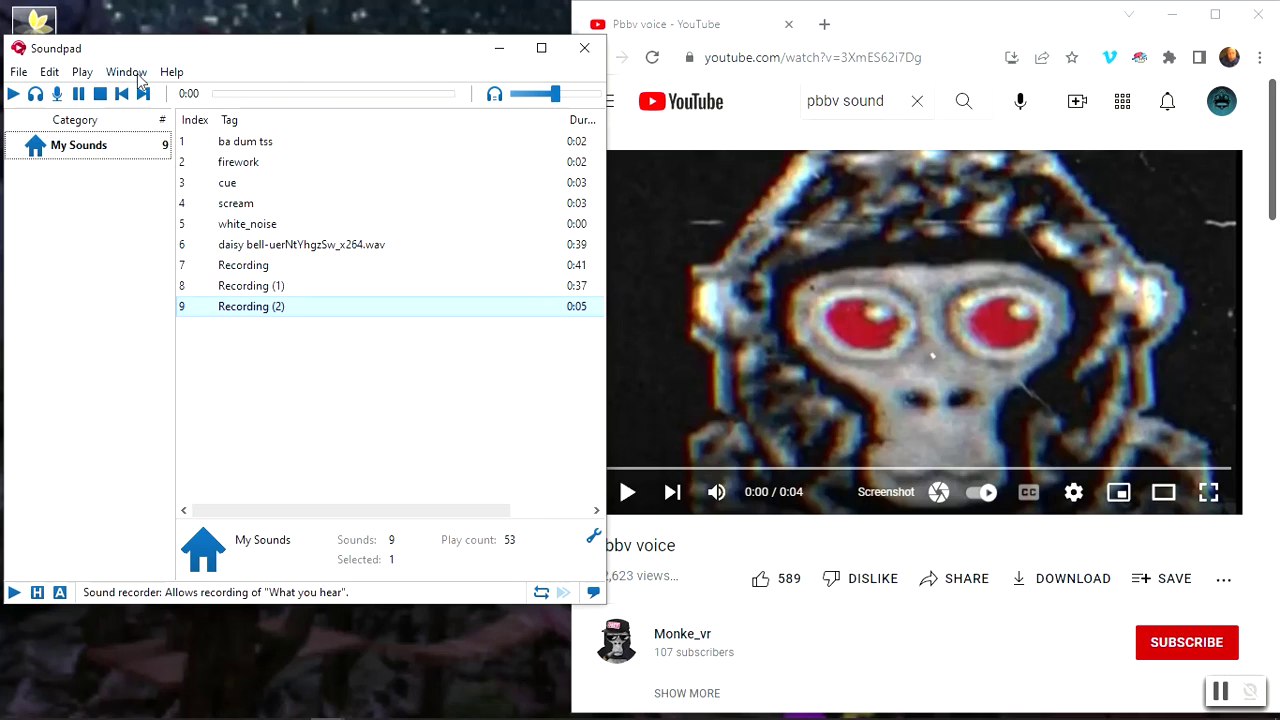
{"action": "left_click", "coordinate": [138, 77]}
{"action": "left_click", "coordinate": [165, 158]}
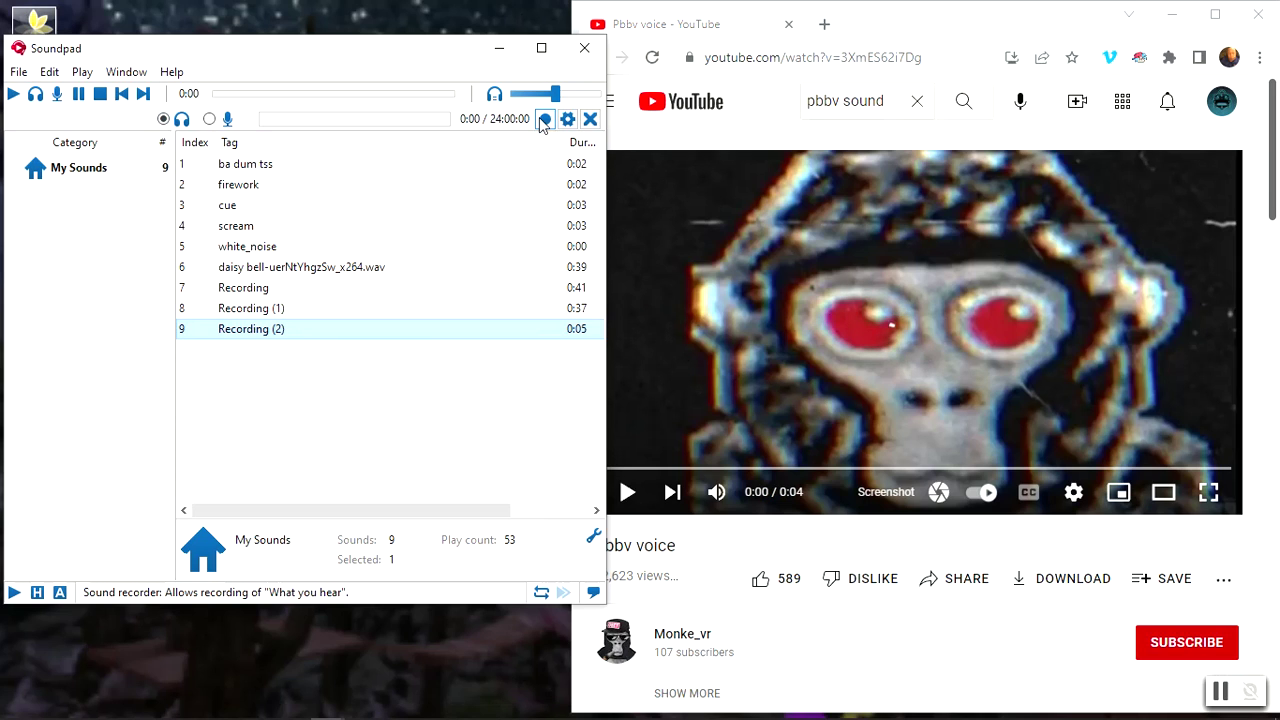
Step: Look through Soundpad's menus and review the recorder preferences, including the save folder, file format and recording time, and close them
{"action": "left_click", "coordinate": [49, 75]}
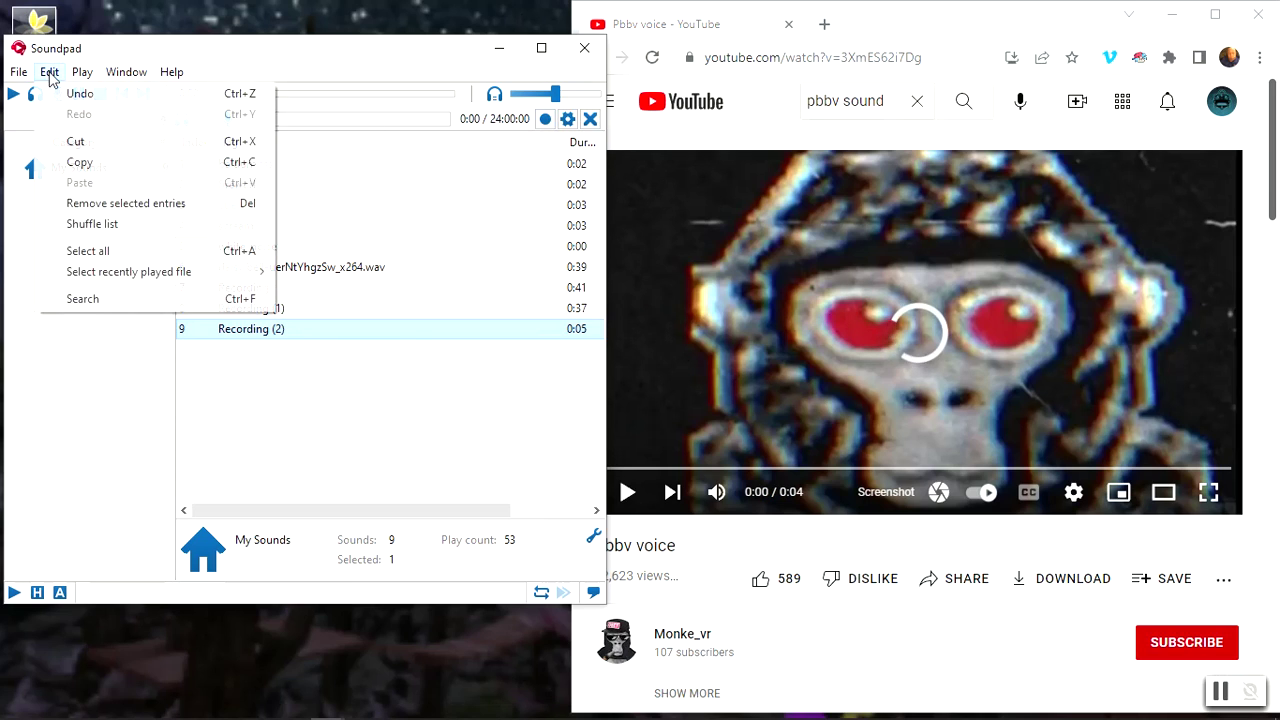
{"action": "mouse_move", "coordinate": [24, 74]}
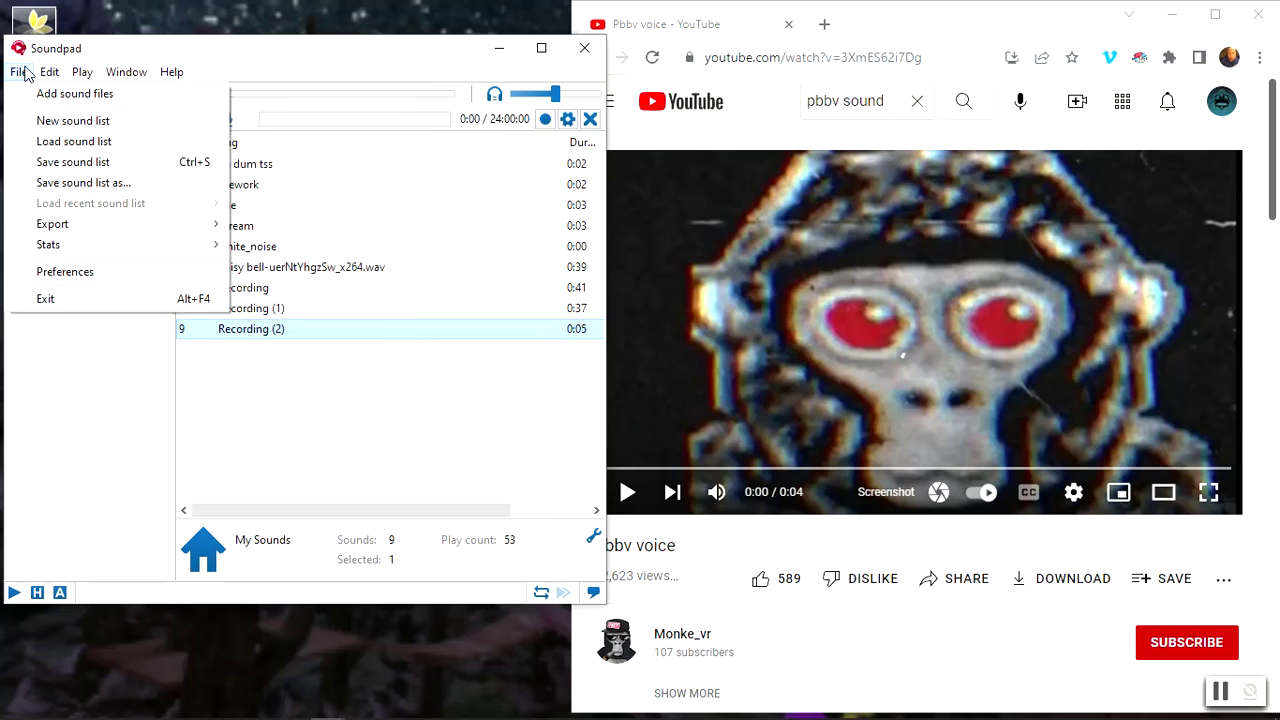
{"action": "mouse_move", "coordinate": [117, 76]}
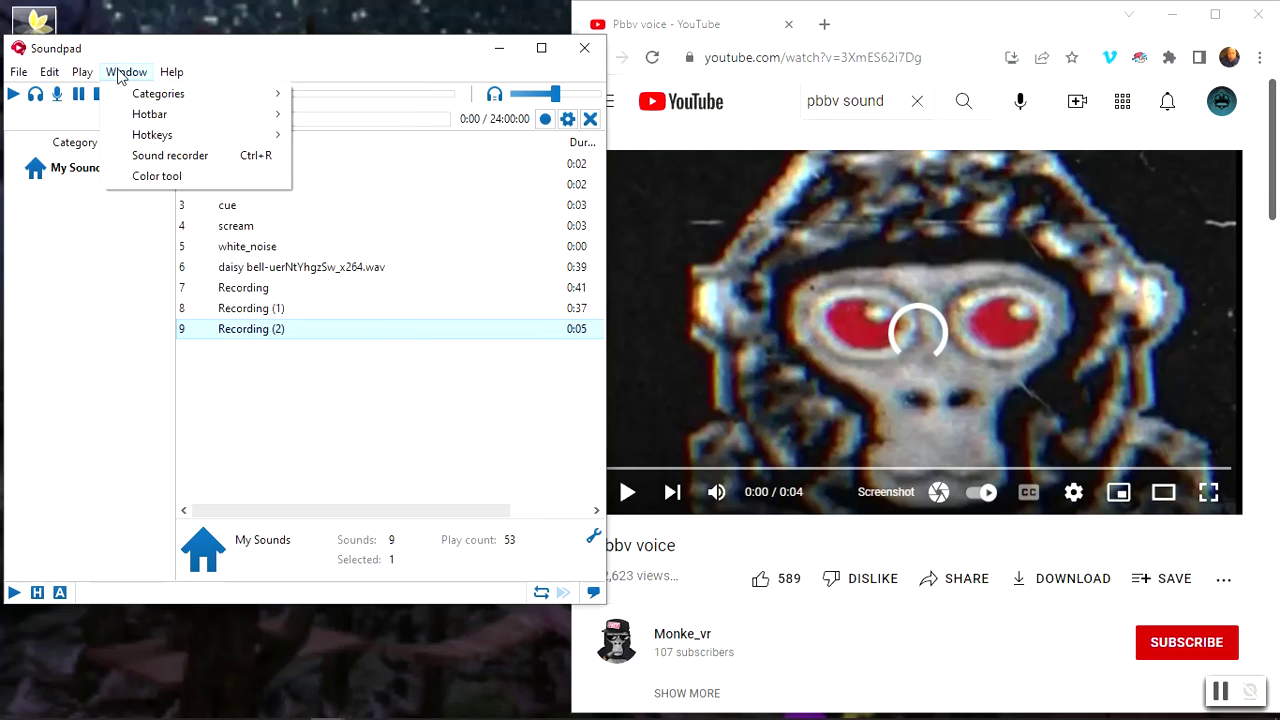
{"action": "mouse_move", "coordinate": [173, 80]}
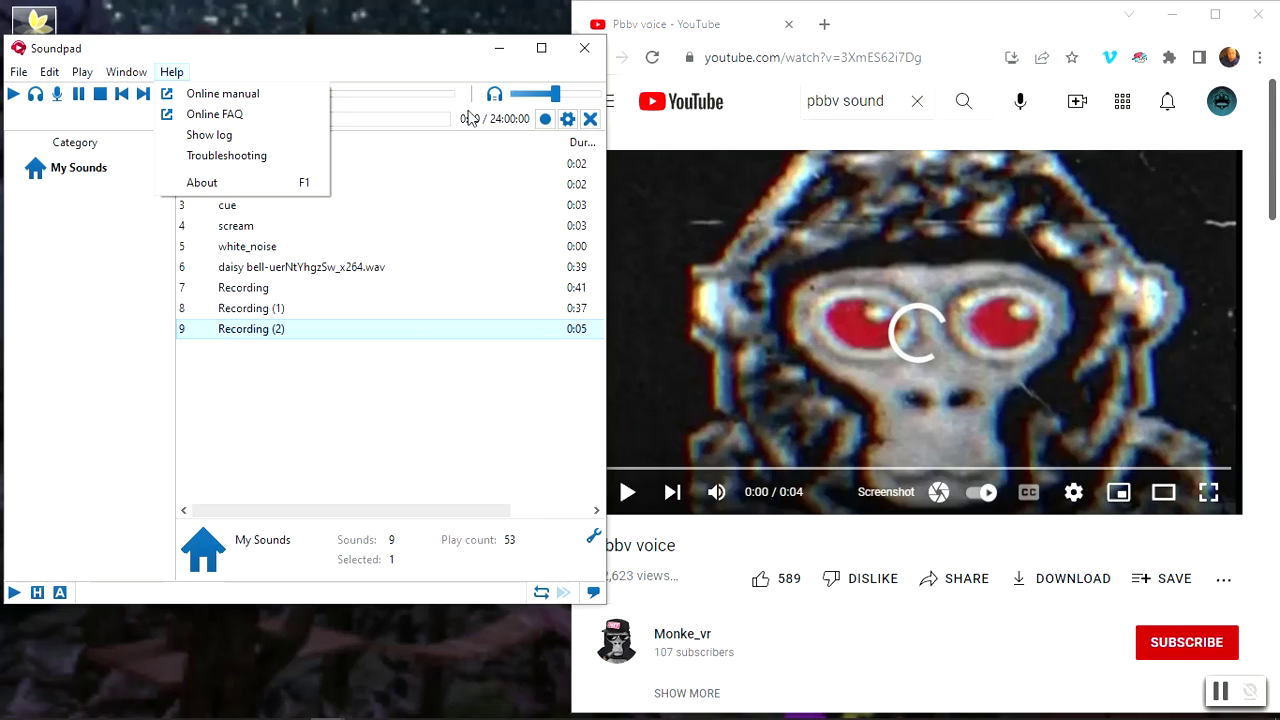
{"action": "left_click", "coordinate": [437, 192]}
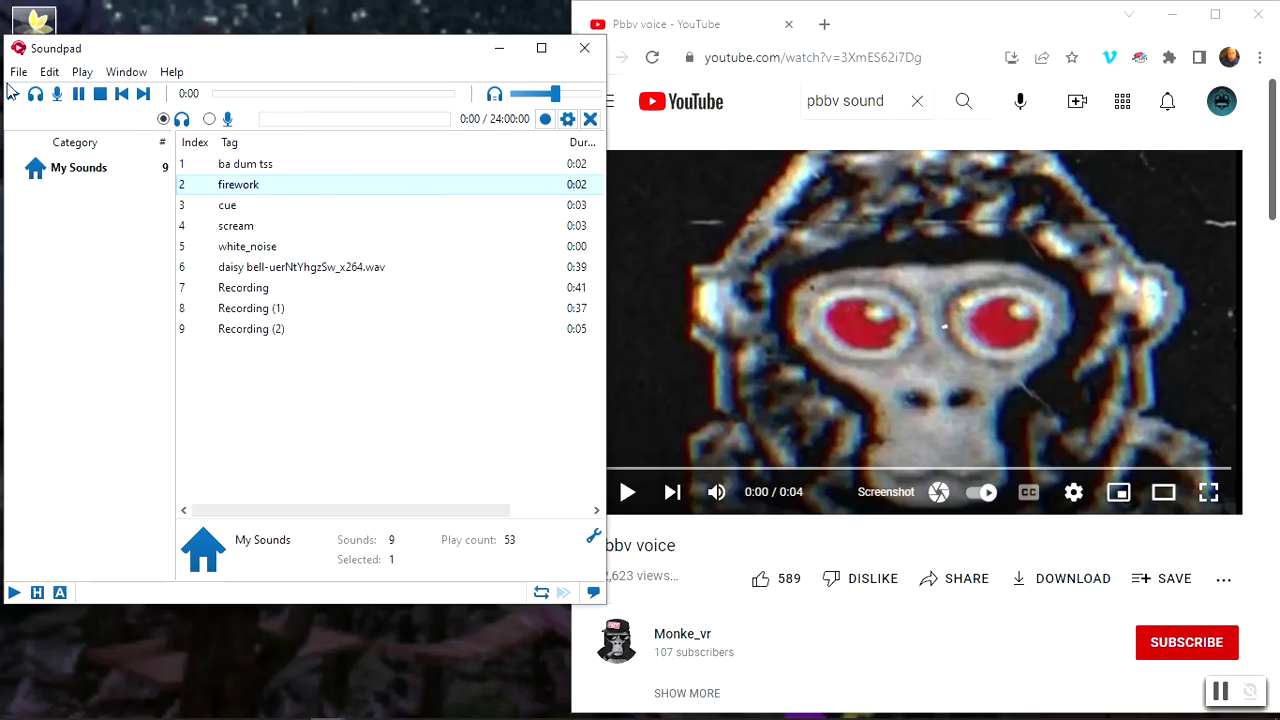
{"action": "left_click", "coordinate": [567, 120]}
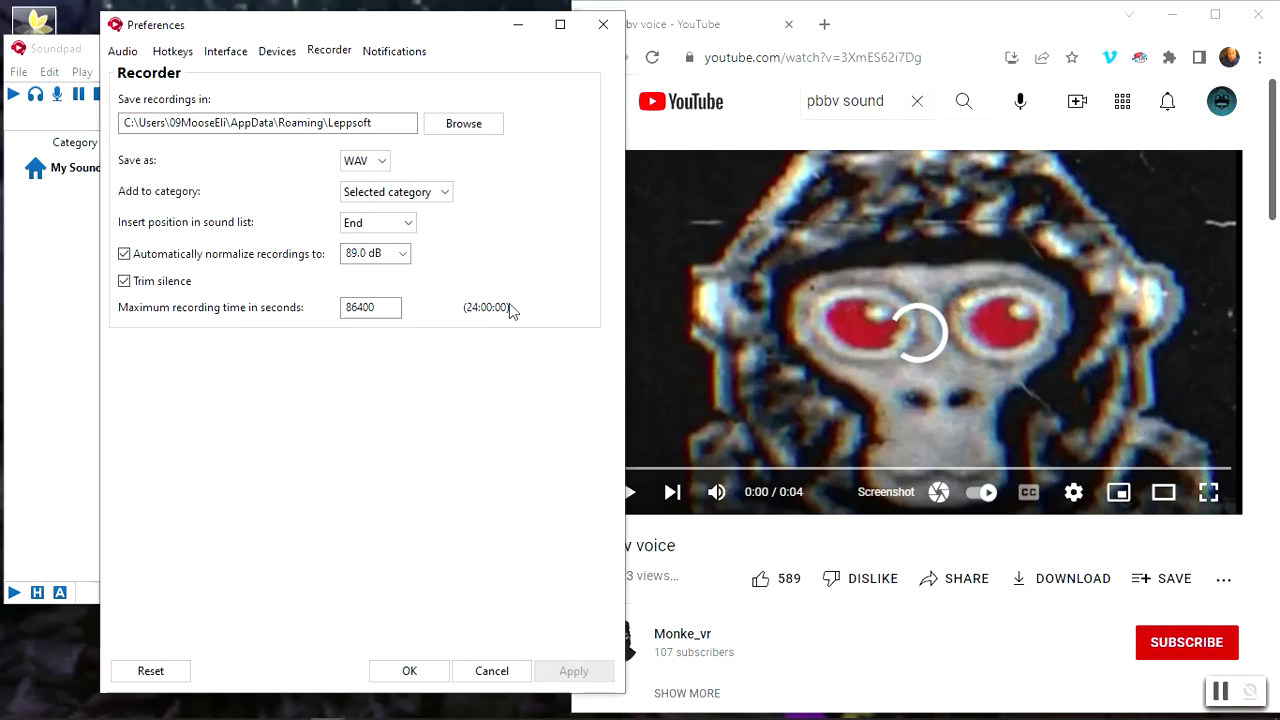
{"action": "left_click", "coordinate": [522, 31]}
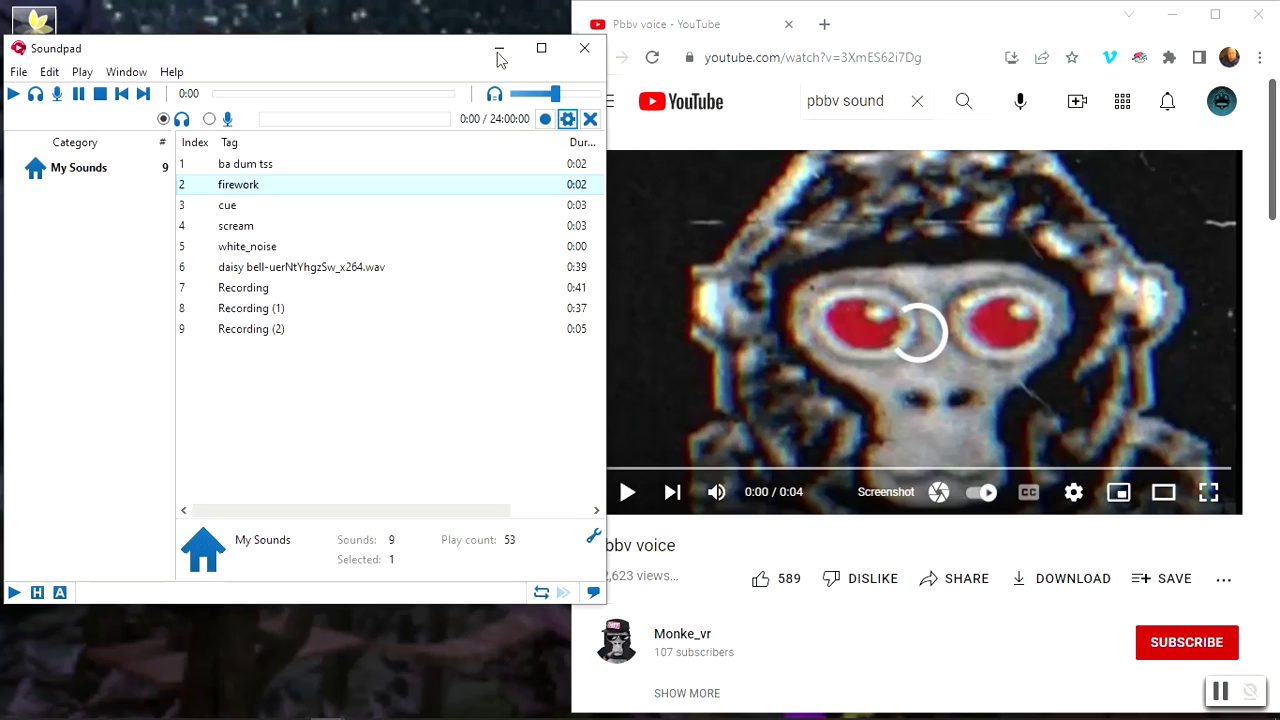
Step: Record the audio of the "Pbbv voice" video with Soundpad's recorder while it plays, and stop recording
{"action": "left_click", "coordinate": [543, 120]}
{"action": "left_click", "coordinate": [741, 219]}
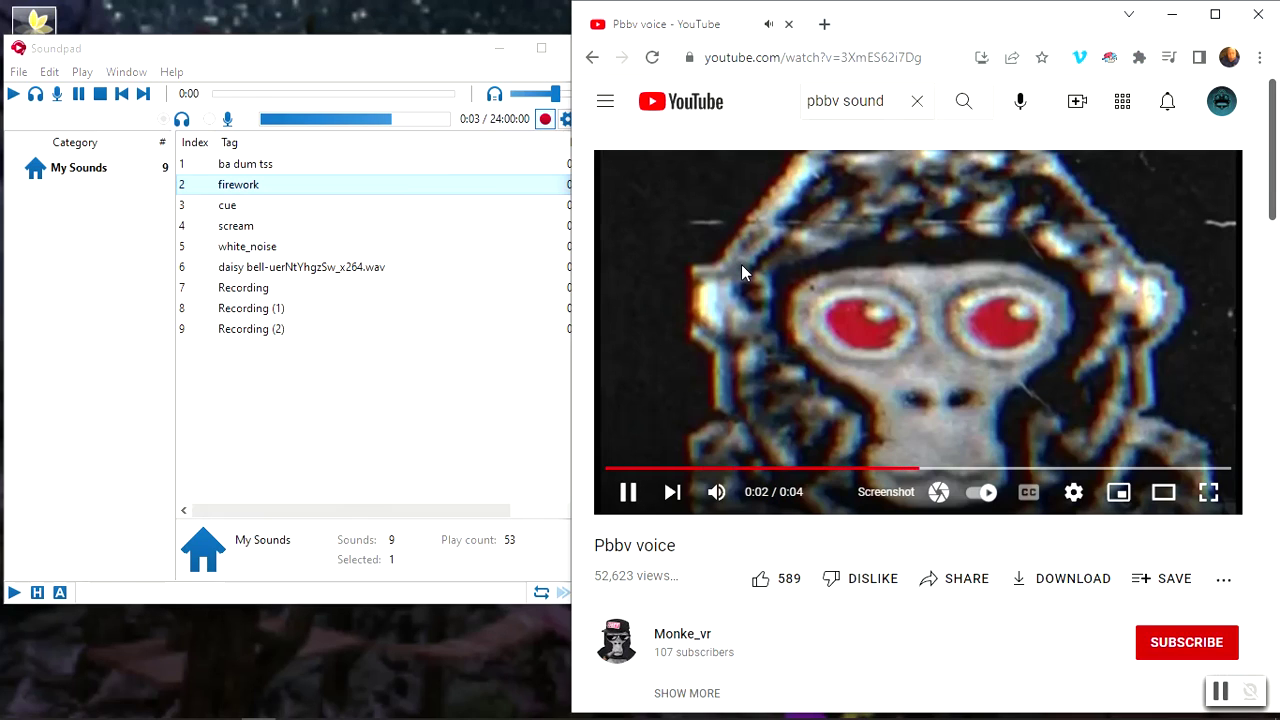
{"action": "left_click", "coordinate": [545, 122]}
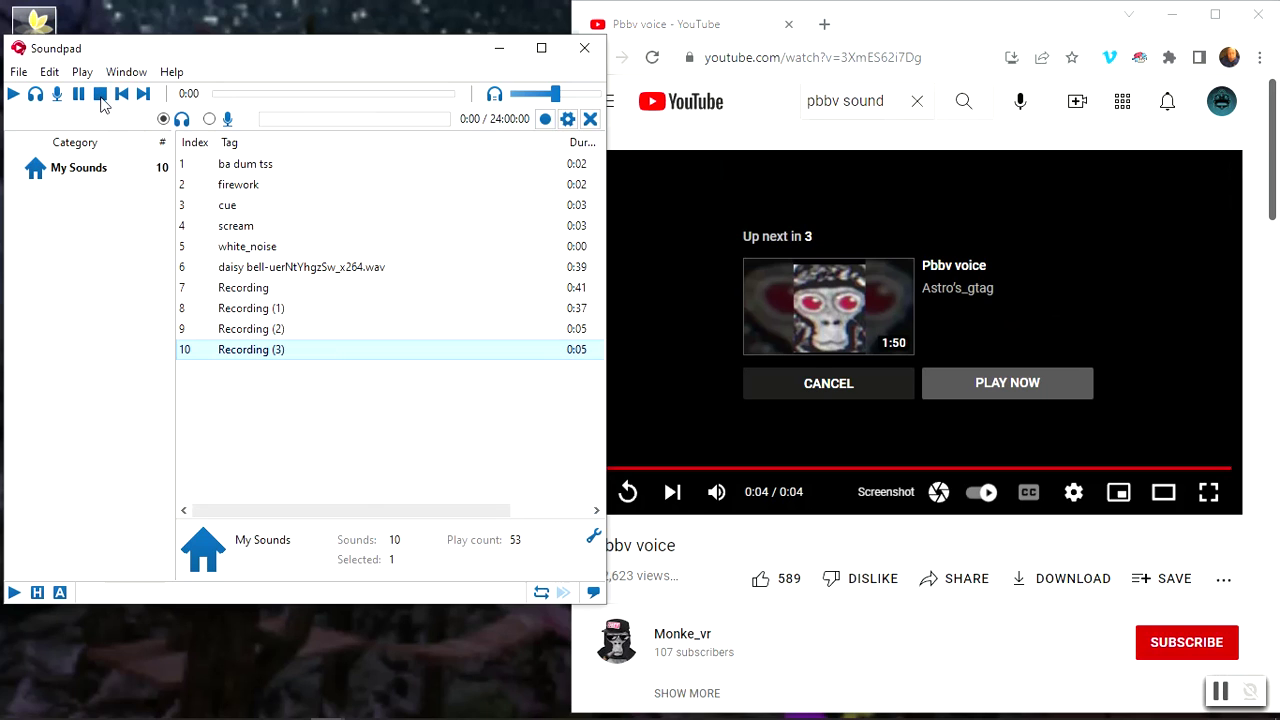
Step: Play back the new recording in Soundpad, pausing the YouTube ad, and pause the recording
{"action": "left_click", "coordinate": [13, 94]}
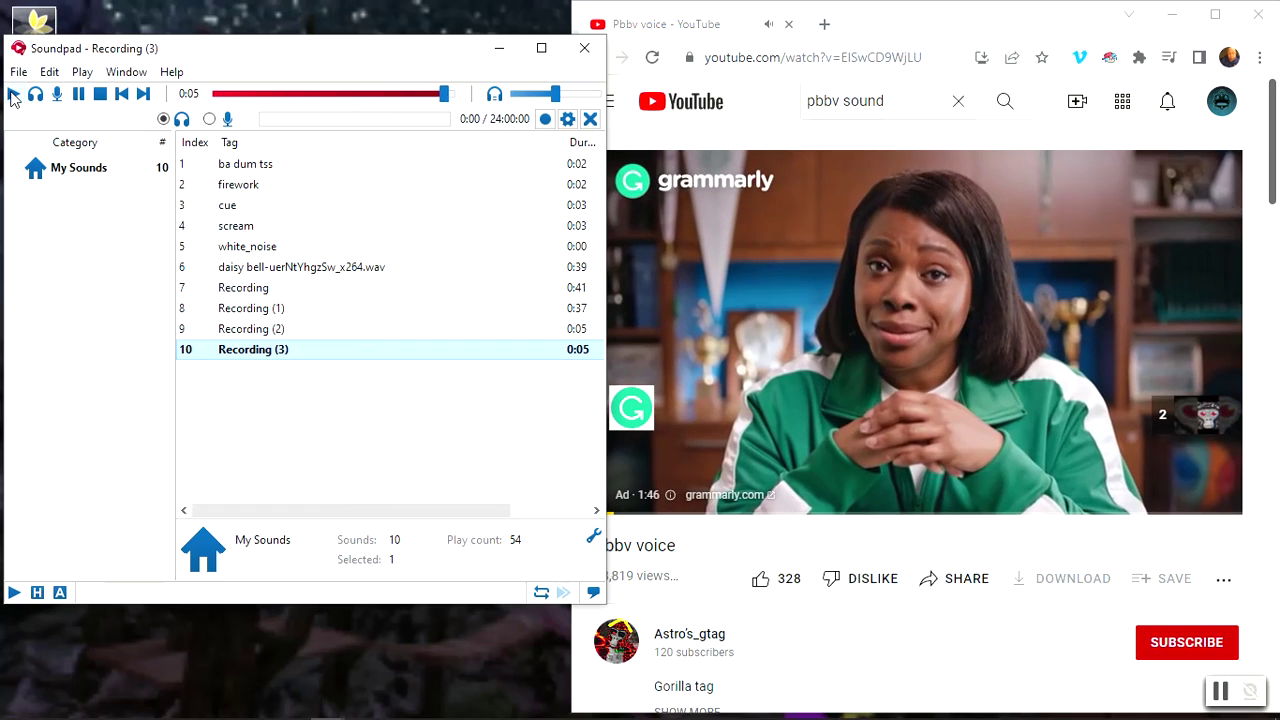
{"action": "left_click", "coordinate": [13, 94]}
{"action": "left_click", "coordinate": [587, 412]}
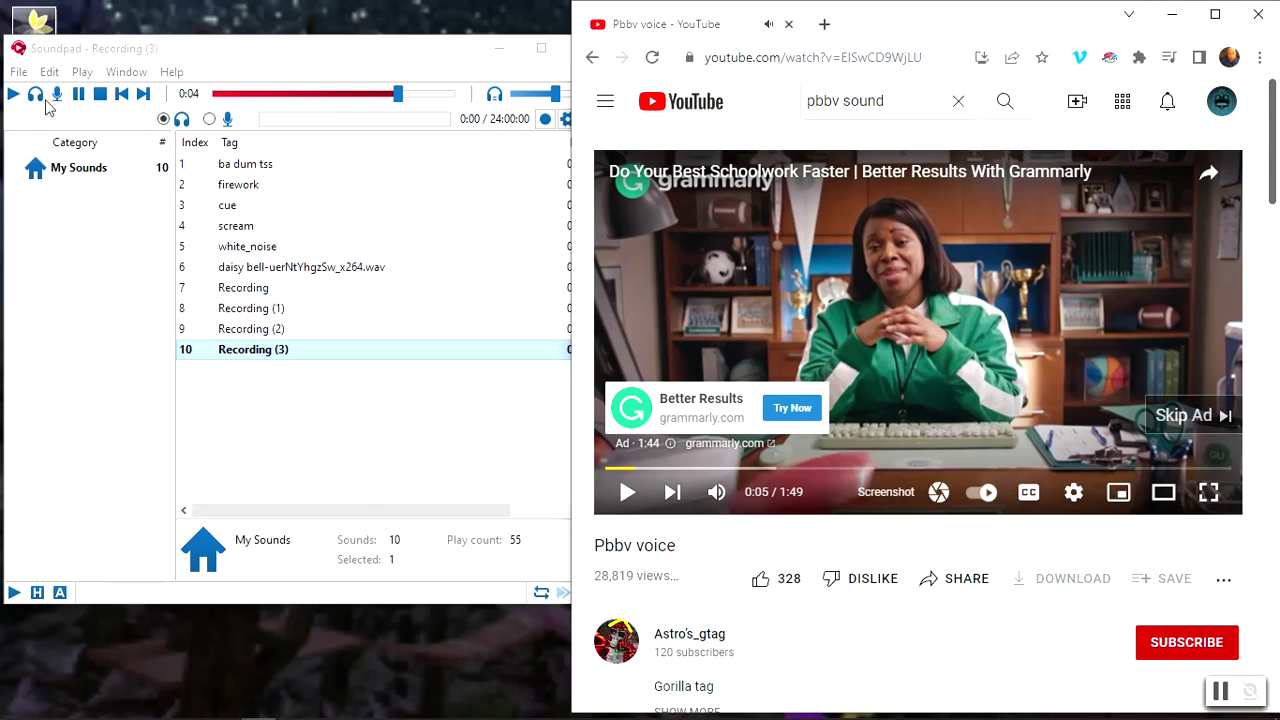
{"action": "left_click", "coordinate": [13, 94]}
{"action": "left_click", "coordinate": [78, 94]}
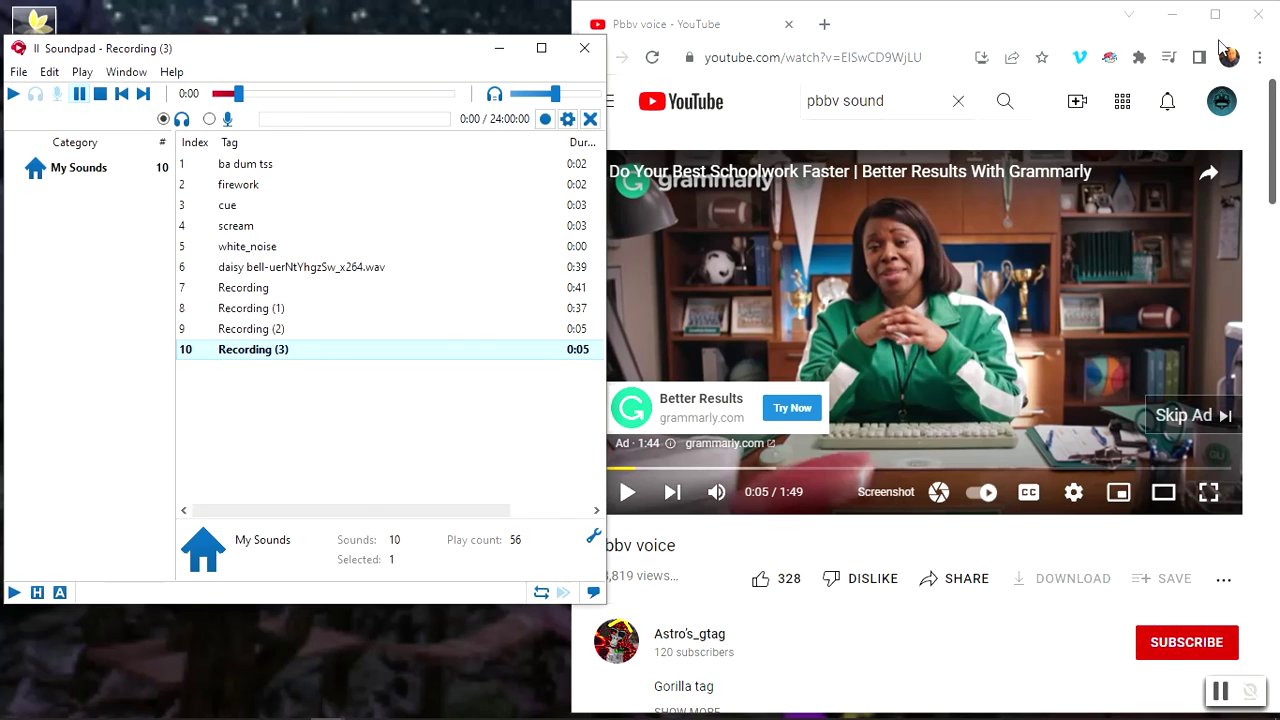
Step: Minimize Chrome and Soundpad, switch to Voicemod and start adding a sound file to My Soundboard
{"action": "left_click", "coordinate": [1172, 14]}
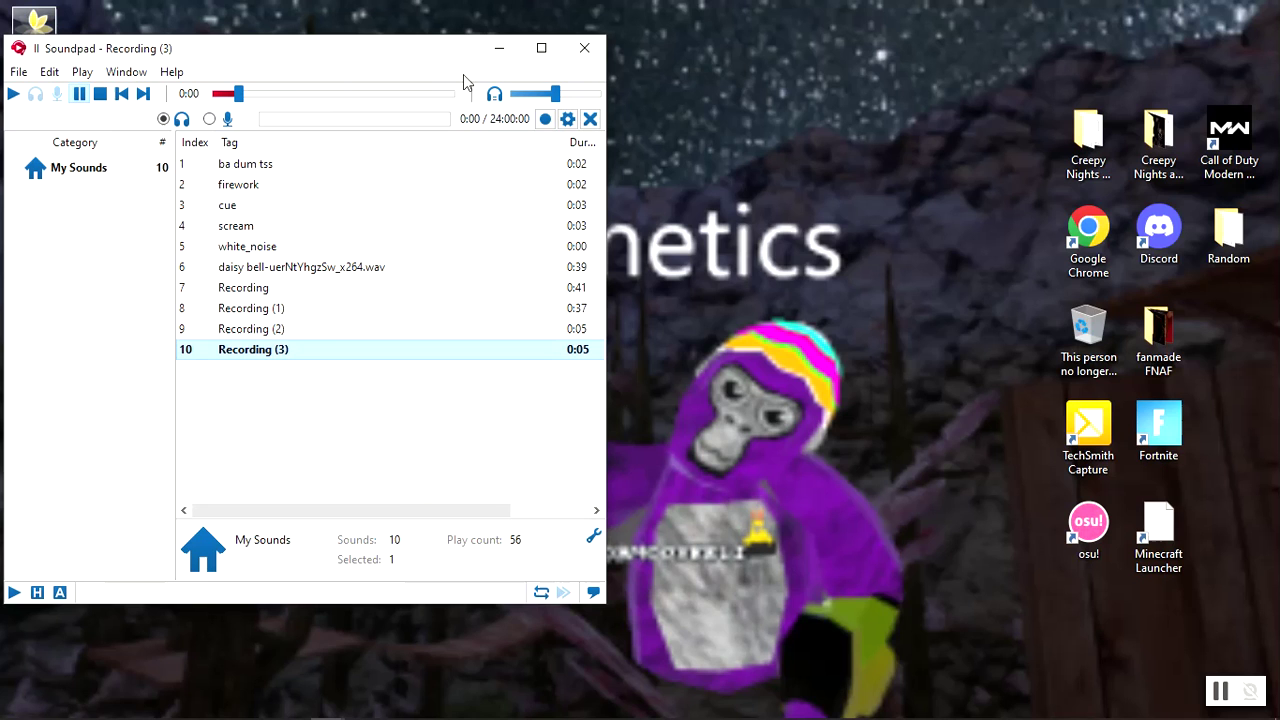
{"action": "left_click", "coordinate": [499, 48]}
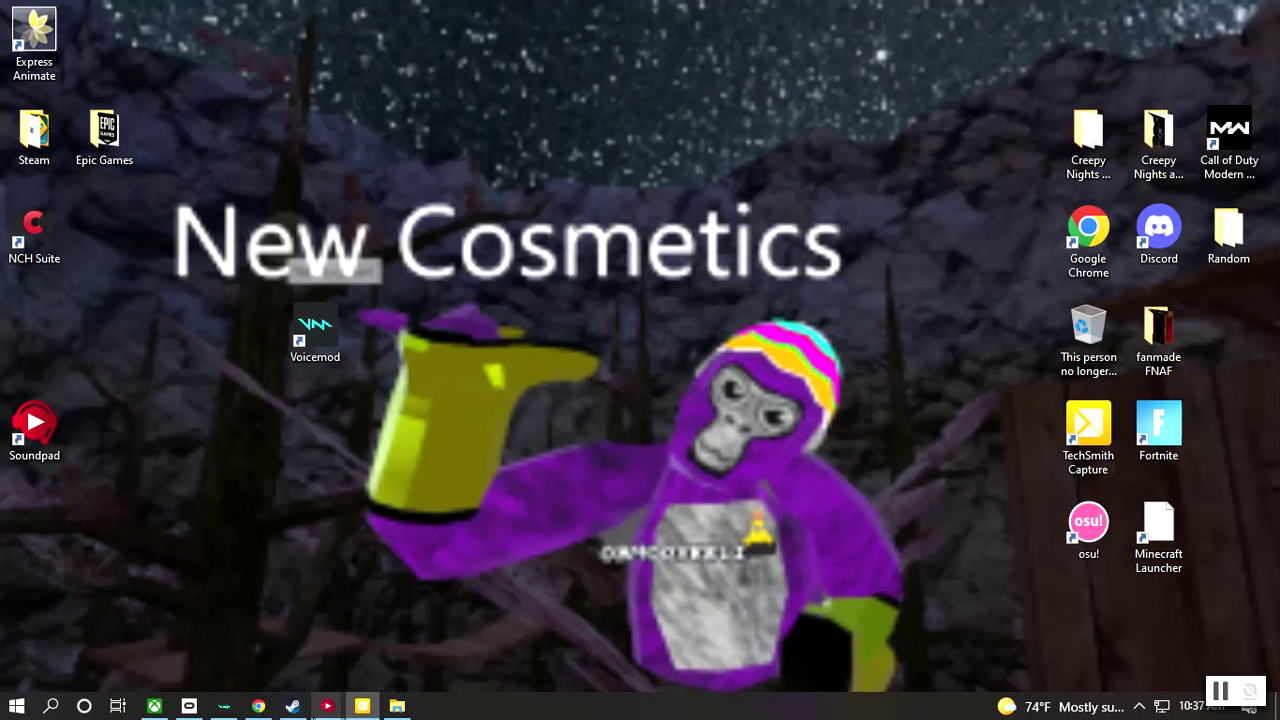
{"action": "left_click", "coordinate": [224, 706]}
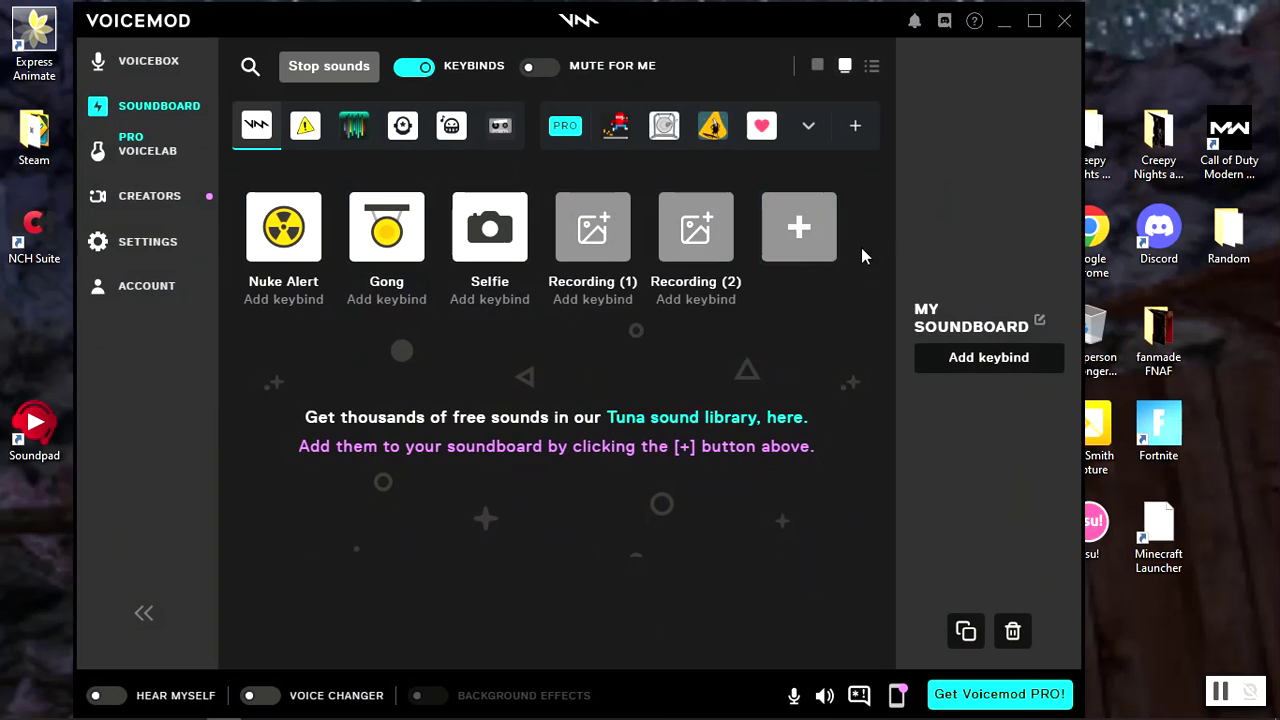
{"action": "left_click", "coordinate": [799, 228]}
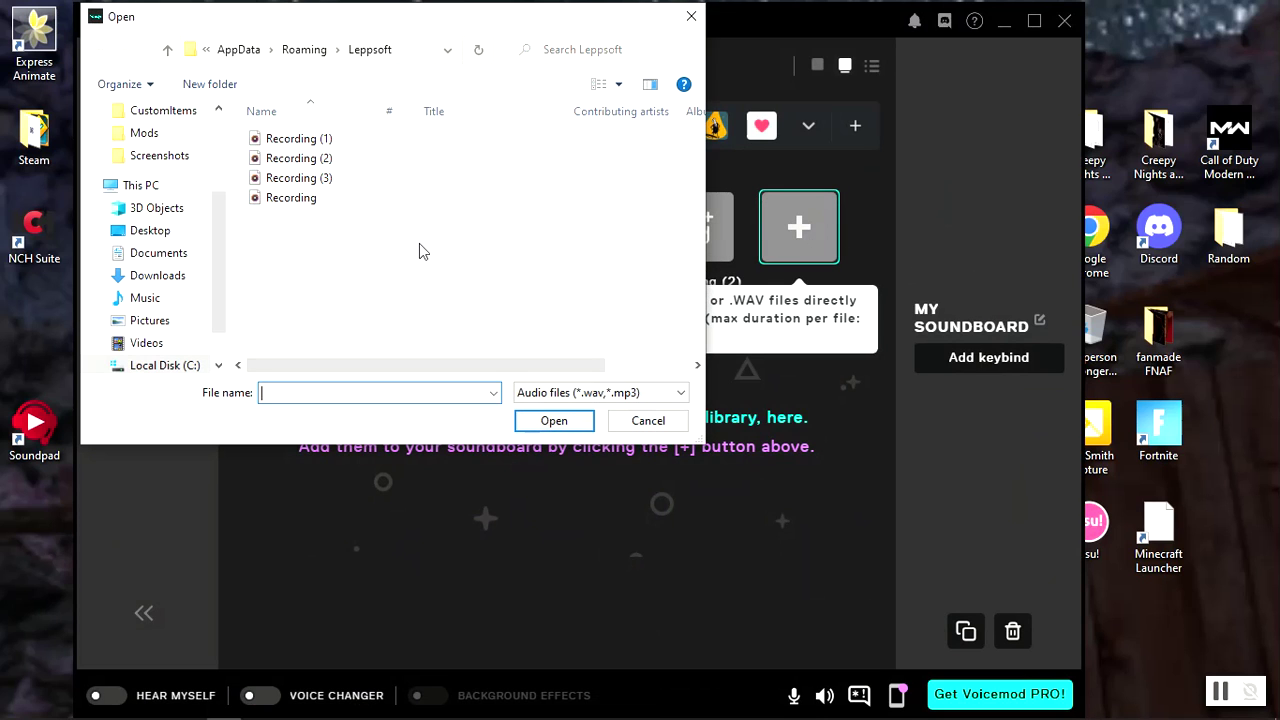
Step: Go up from the Leppsoft recordings folder through its parent folders to This PC
{"action": "scroll", "coordinate": [163, 193], "scroll_direction": "up", "scroll_amount": 4}
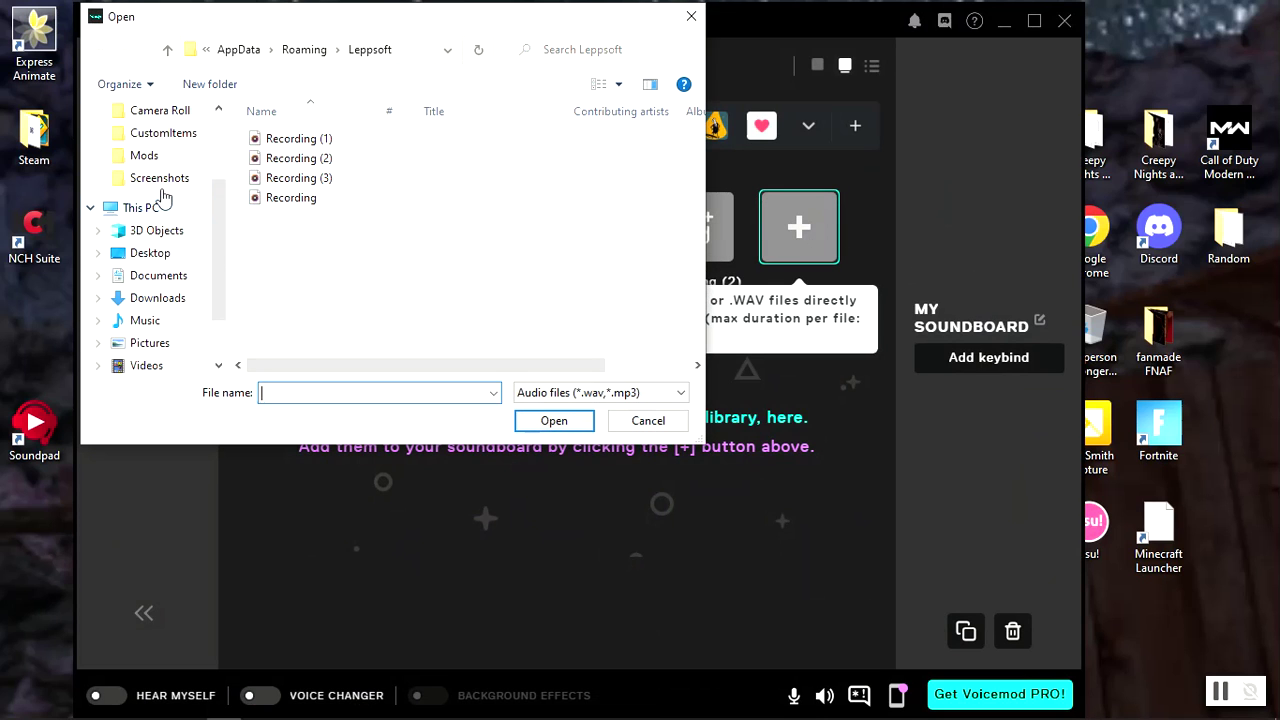
{"action": "left_click", "coordinate": [243, 50]}
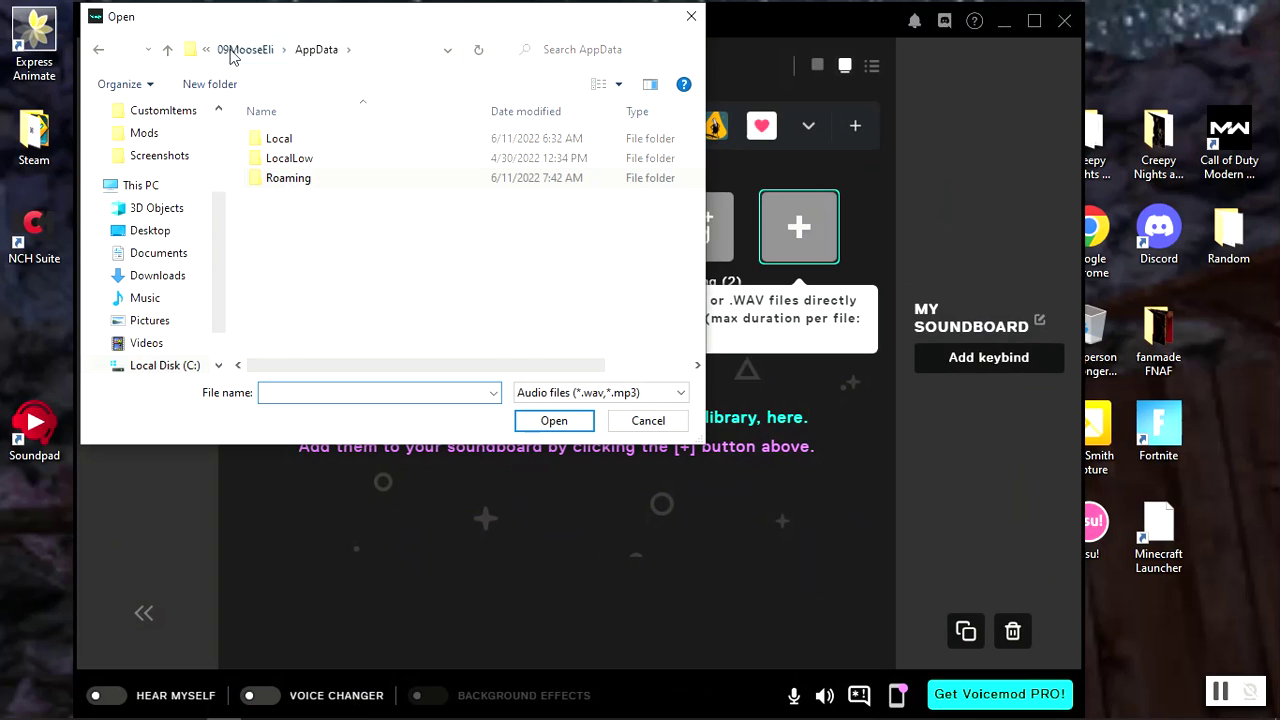
{"action": "left_click", "coordinate": [233, 52]}
{"action": "left_click", "coordinate": [230, 52]}
{"action": "left_click", "coordinate": [230, 52]}
{"action": "left_click", "coordinate": [231, 52]}
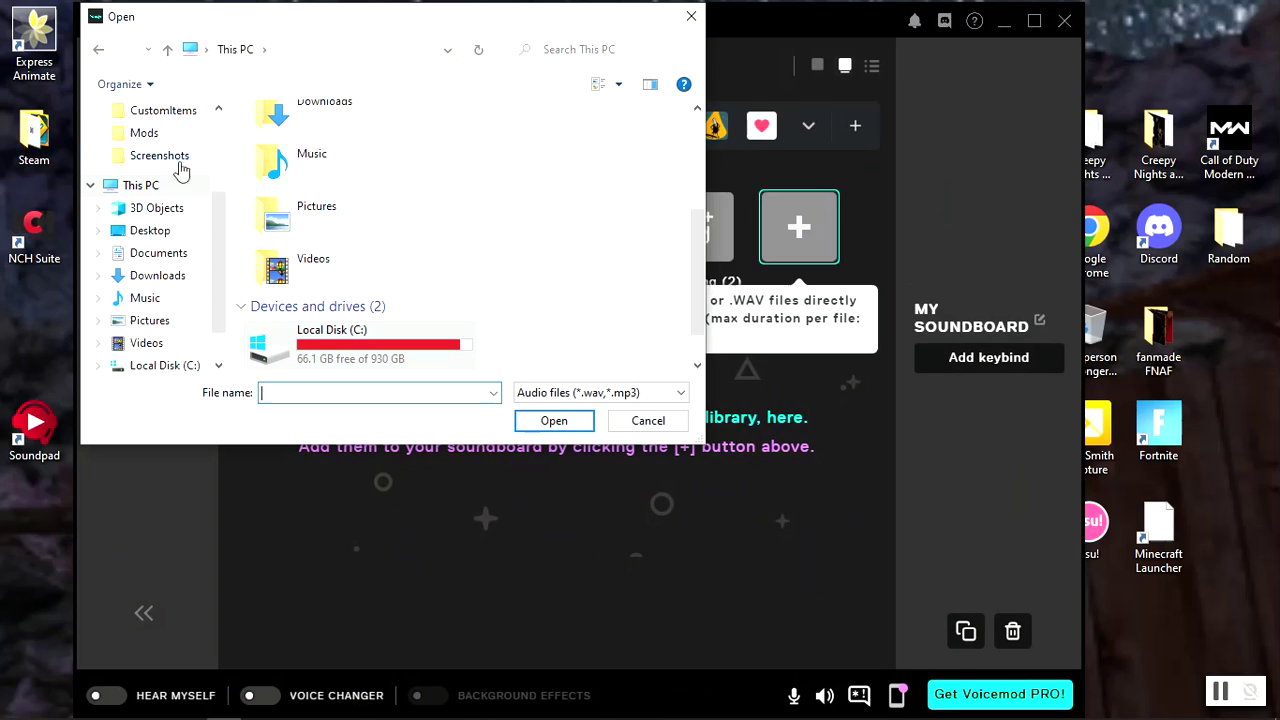
Step: Expand Local Disk (C:) in the file dialog's folder tree and open the Users folder
{"action": "scroll", "coordinate": [170, 315], "scroll_direction": "down", "scroll_amount": 1}
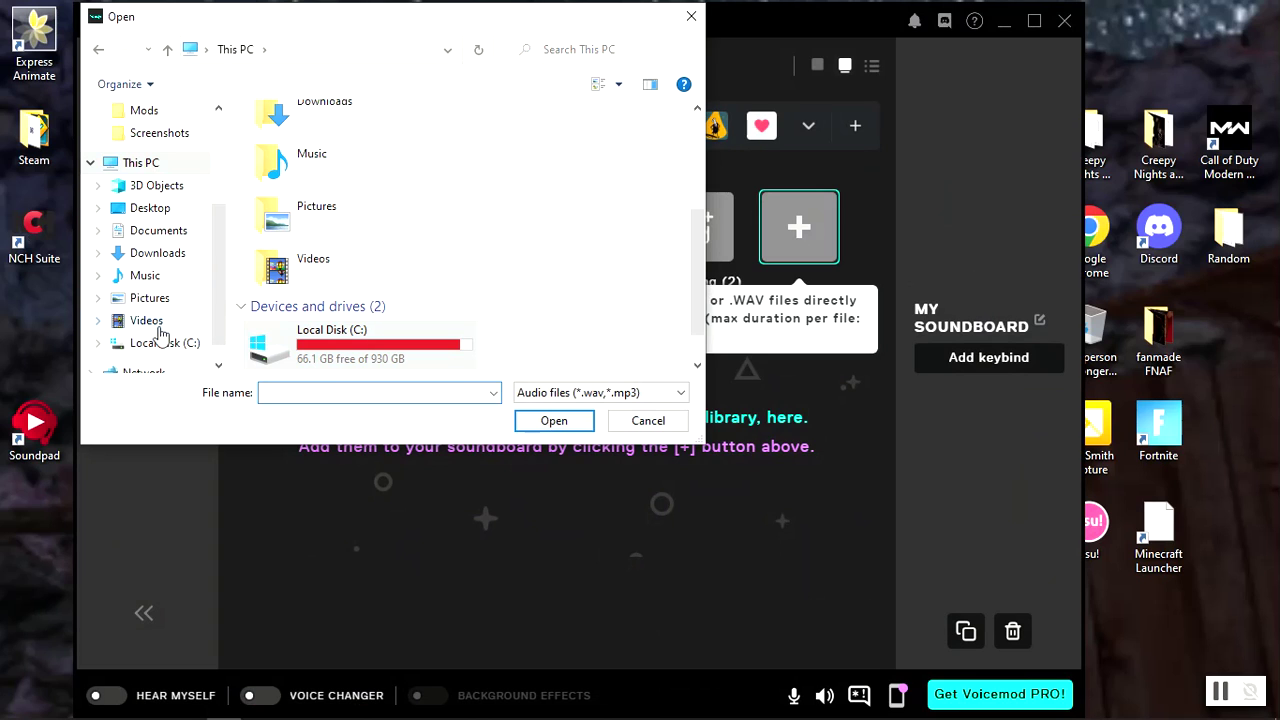
{"action": "left_click", "coordinate": [99, 344]}
{"action": "scroll", "coordinate": [140, 332], "scroll_direction": "down", "scroll_amount": 1}
{"action": "scroll", "coordinate": [146, 331], "scroll_direction": "up", "scroll_amount": 1}
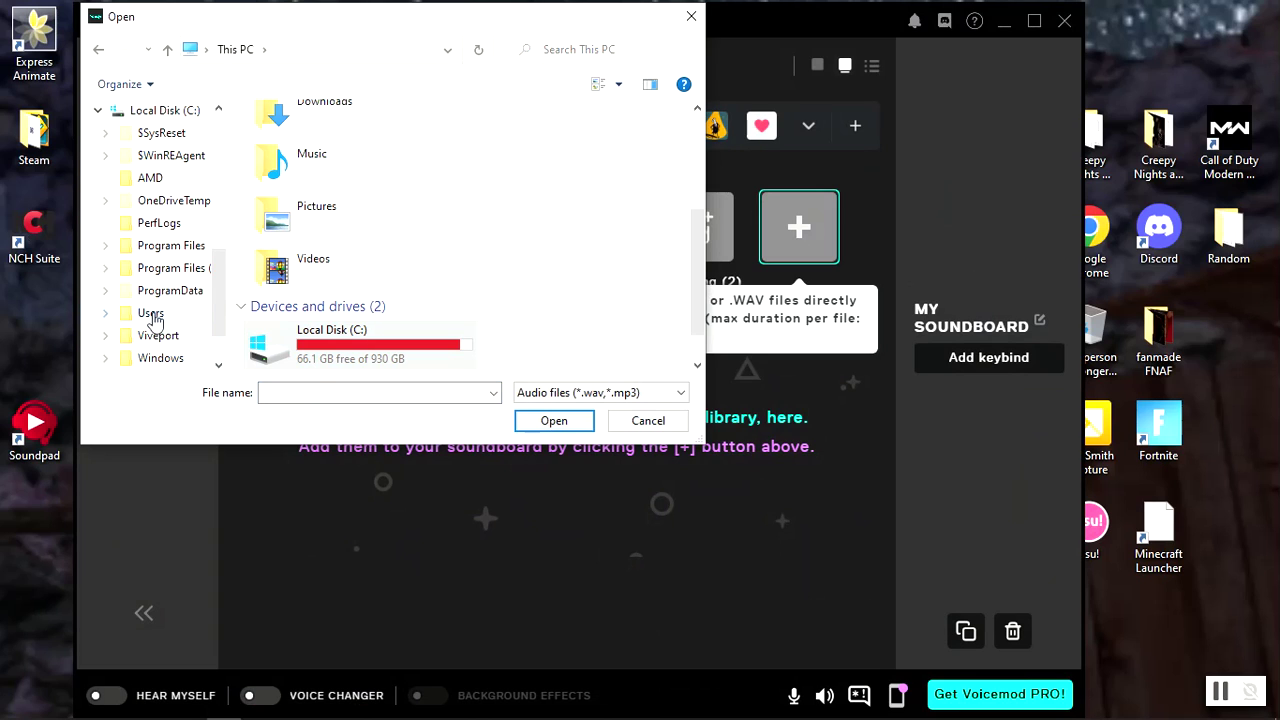
{"action": "scroll", "coordinate": [165, 280], "scroll_direction": "down", "scroll_amount": 1}
{"action": "scroll", "coordinate": [168, 260], "scroll_direction": "up", "scroll_amount": 6}
{"action": "scroll", "coordinate": [166, 278], "scroll_direction": "down", "scroll_amount": 1}
{"action": "scroll", "coordinate": [168, 283], "scroll_direction": "up", "scroll_amount": 1}
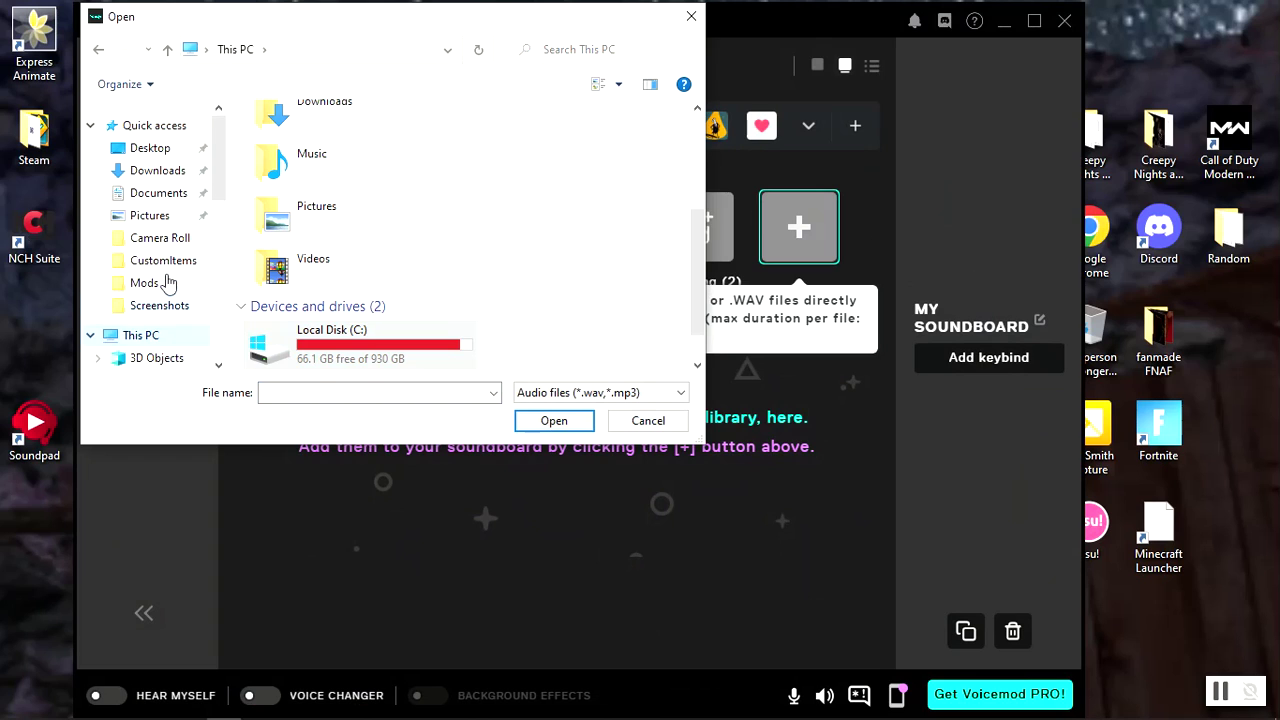
{"action": "scroll", "coordinate": [160, 300], "scroll_direction": "down", "scroll_amount": 10}
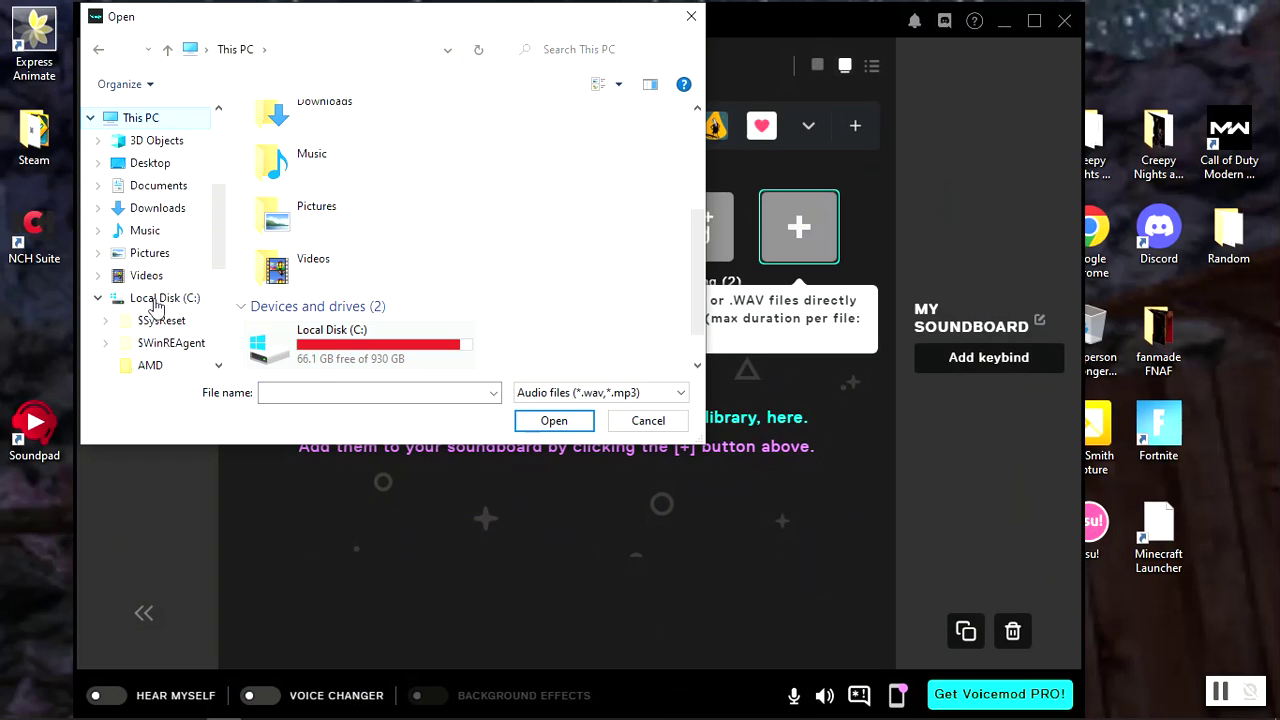
{"action": "scroll", "coordinate": [160, 305], "scroll_direction": "down", "scroll_amount": 5}
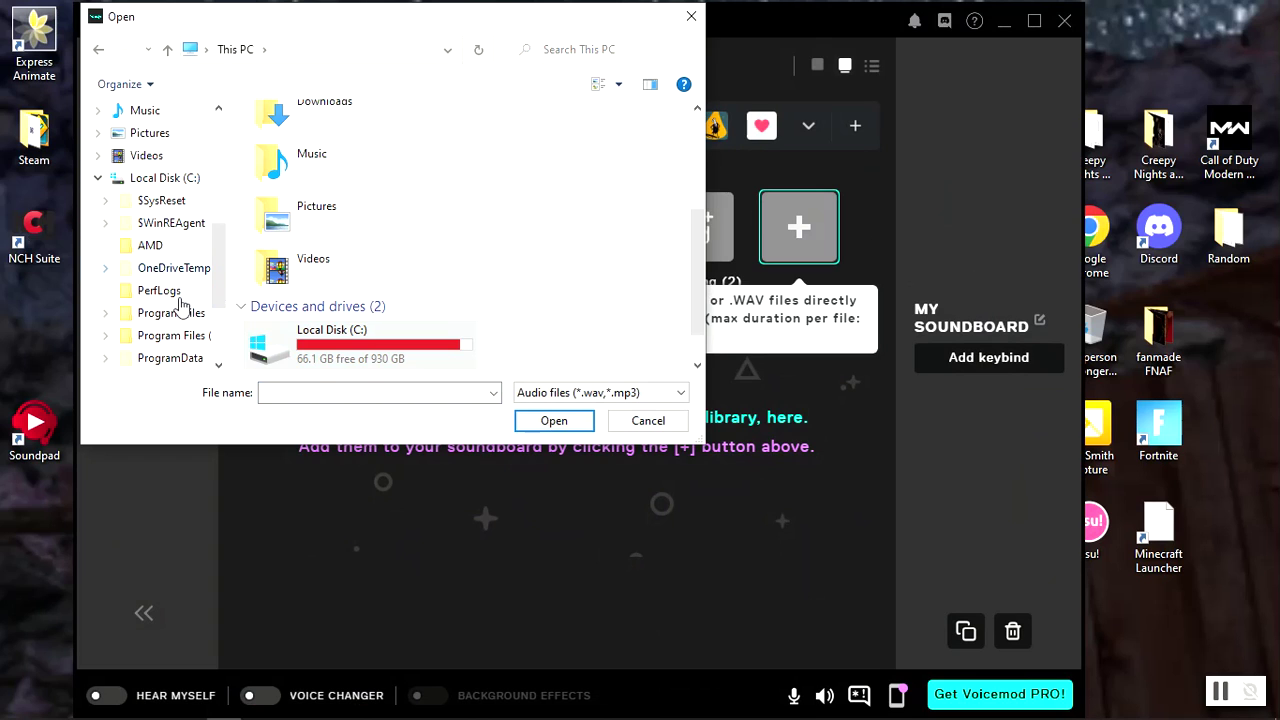
{"action": "scroll", "coordinate": [190, 320], "scroll_direction": "down", "scroll_amount": 2}
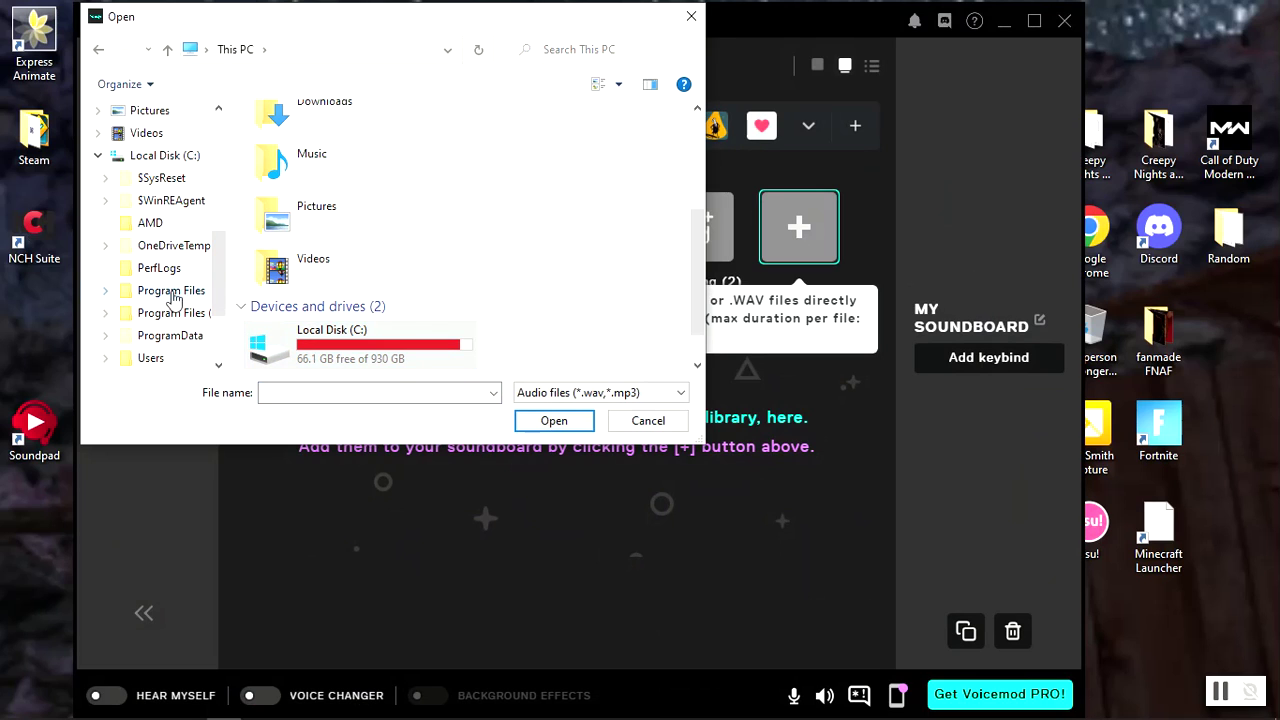
{"action": "left_click", "coordinate": [164, 338]}
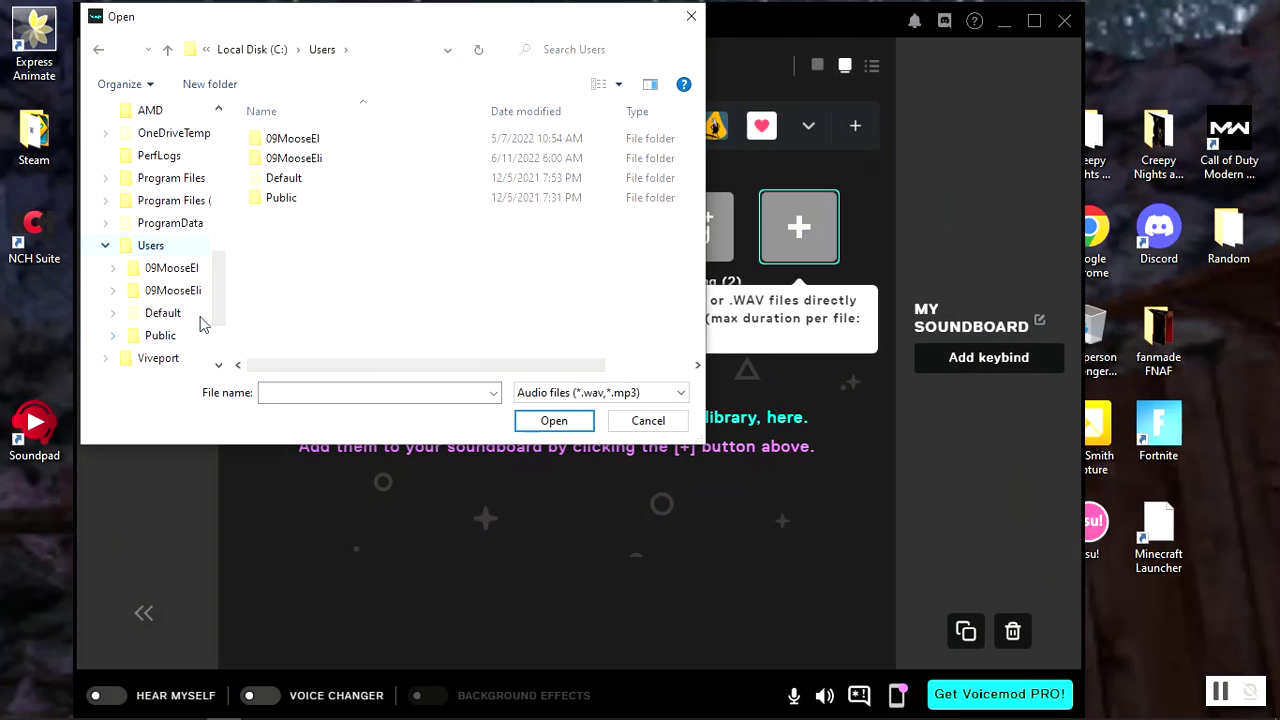
Step: Go from the current account's profile folder into AppData and open the Roaming folder
{"action": "double_click", "coordinate": [307, 160]}
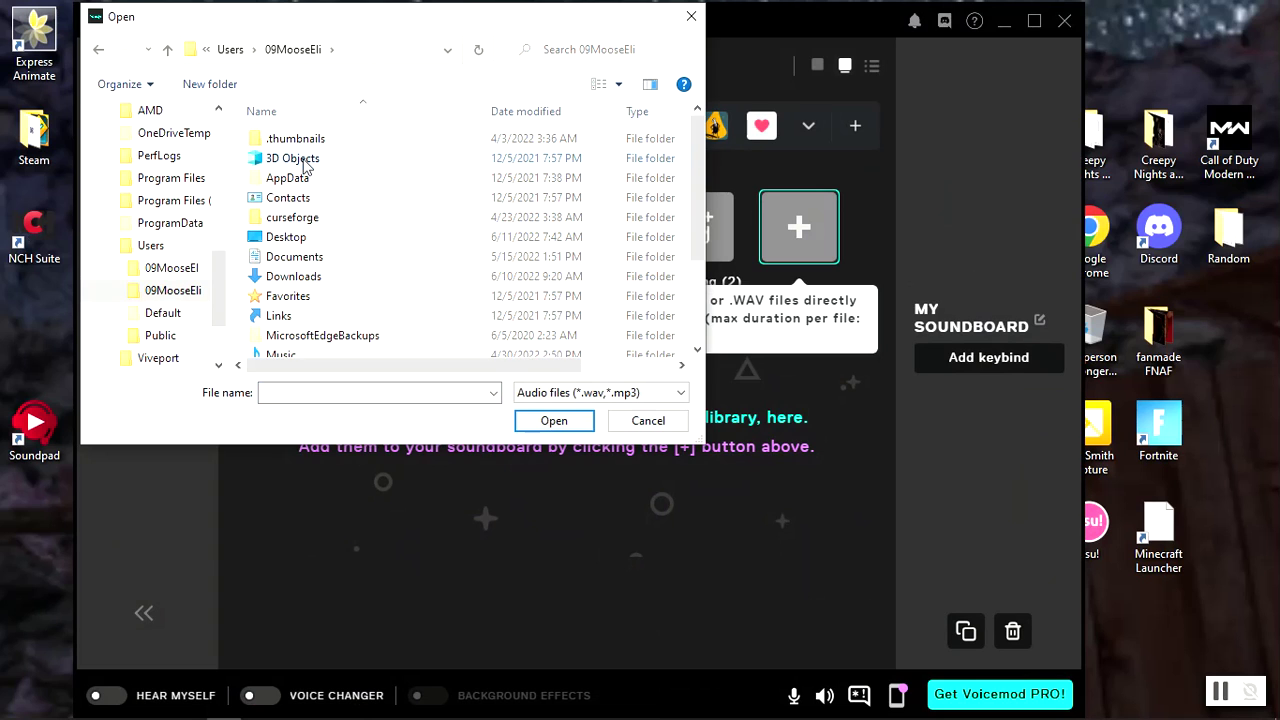
{"action": "scroll", "coordinate": [305, 162], "scroll_direction": "down", "scroll_amount": 3}
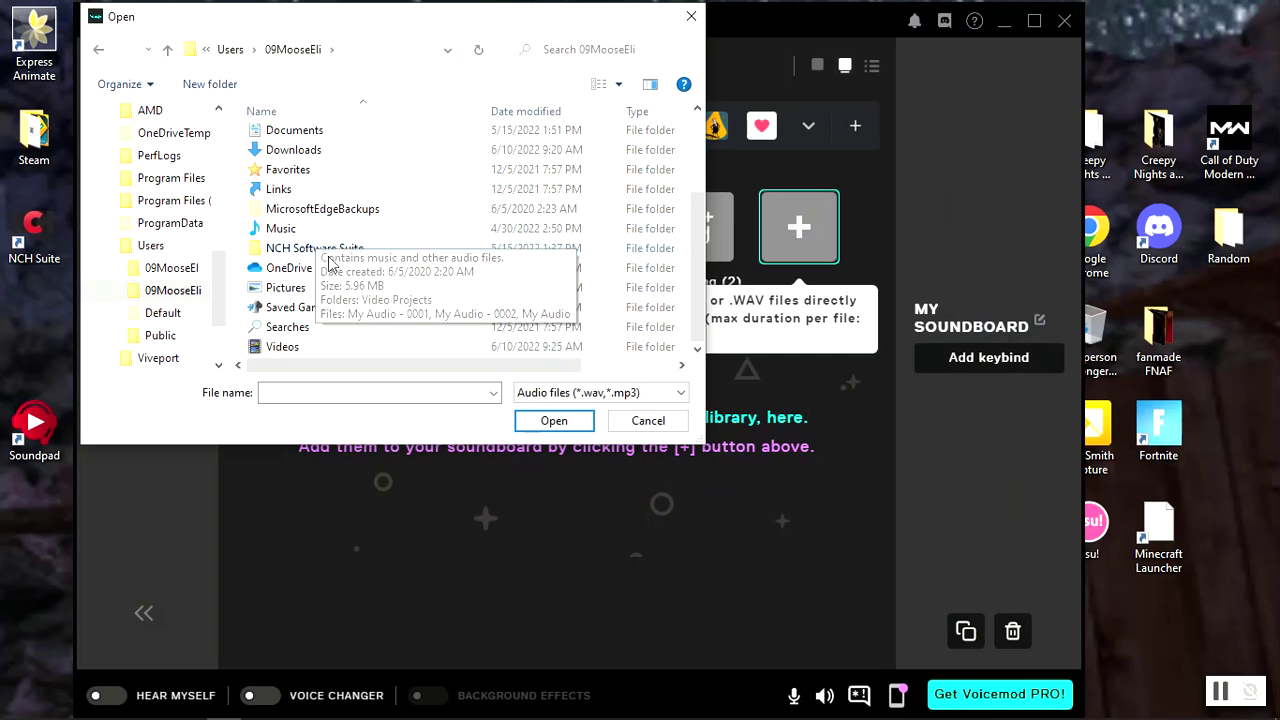
{"action": "scroll", "coordinate": [338, 282], "scroll_direction": "up", "scroll_amount": 3}
{"action": "scroll", "coordinate": [338, 282], "scroll_direction": "up", "scroll_amount": 1}
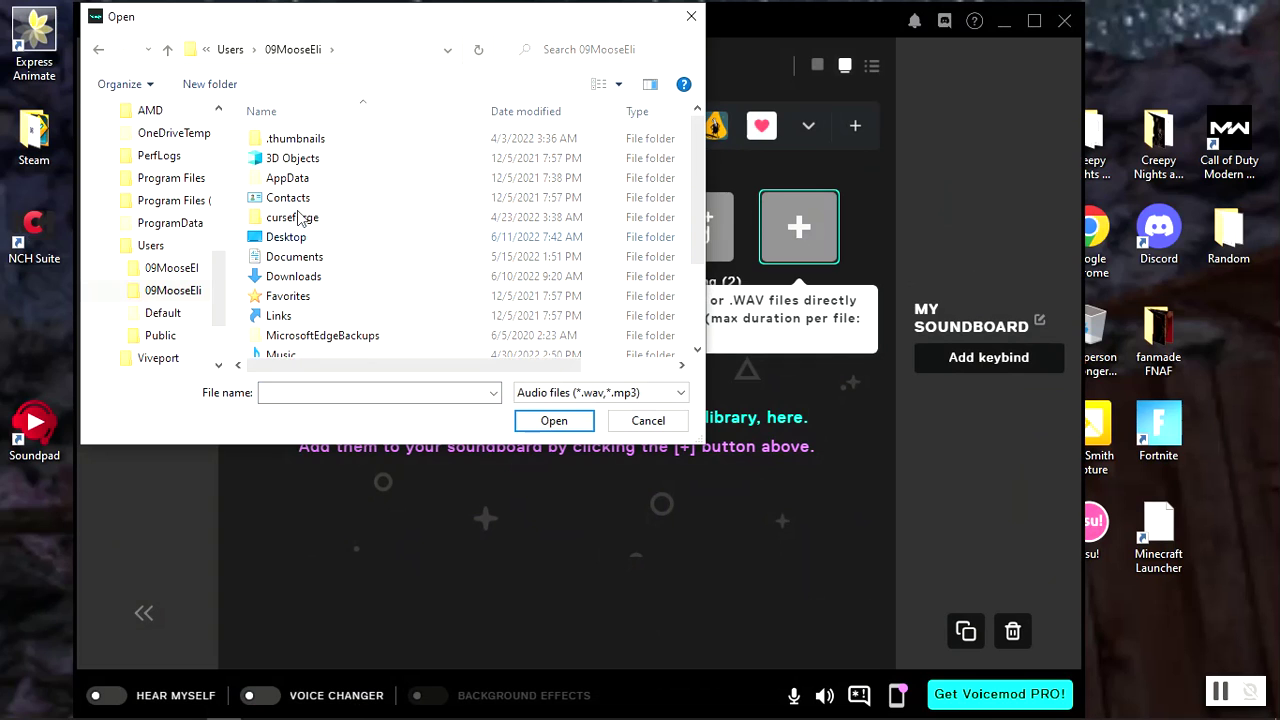
{"action": "double_click", "coordinate": [288, 175]}
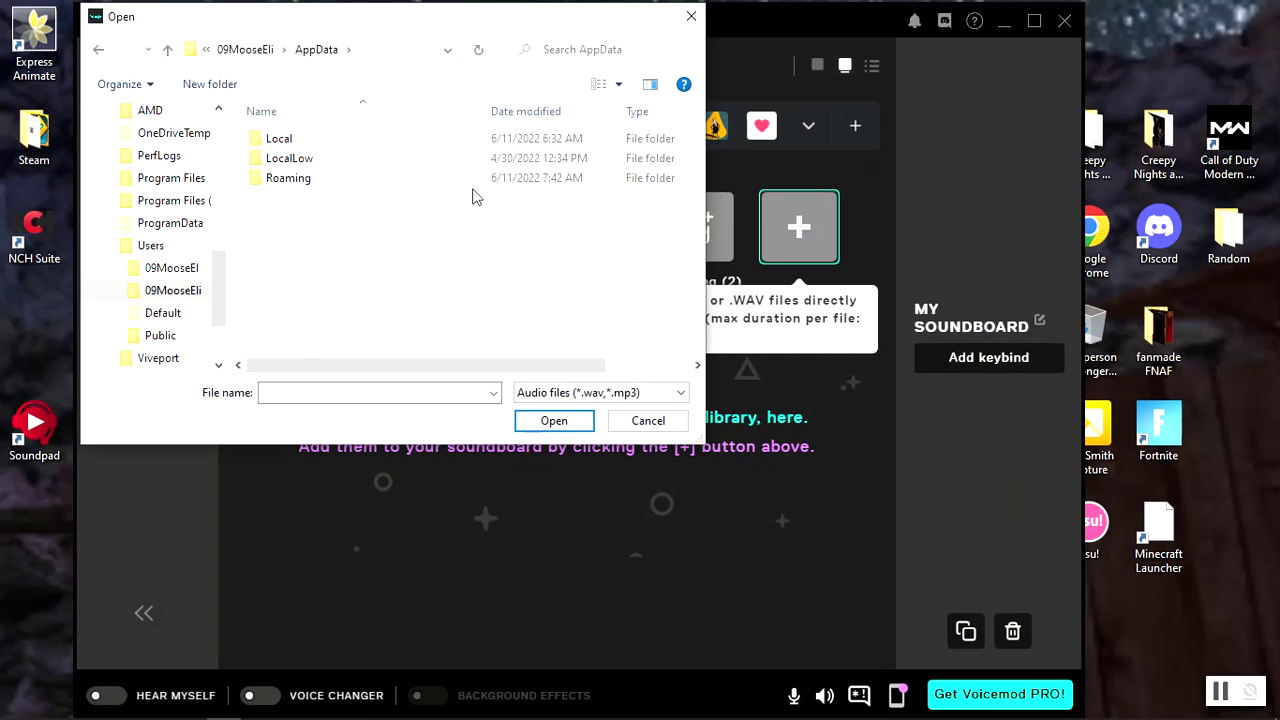
{"action": "double_click", "coordinate": [338, 180]}
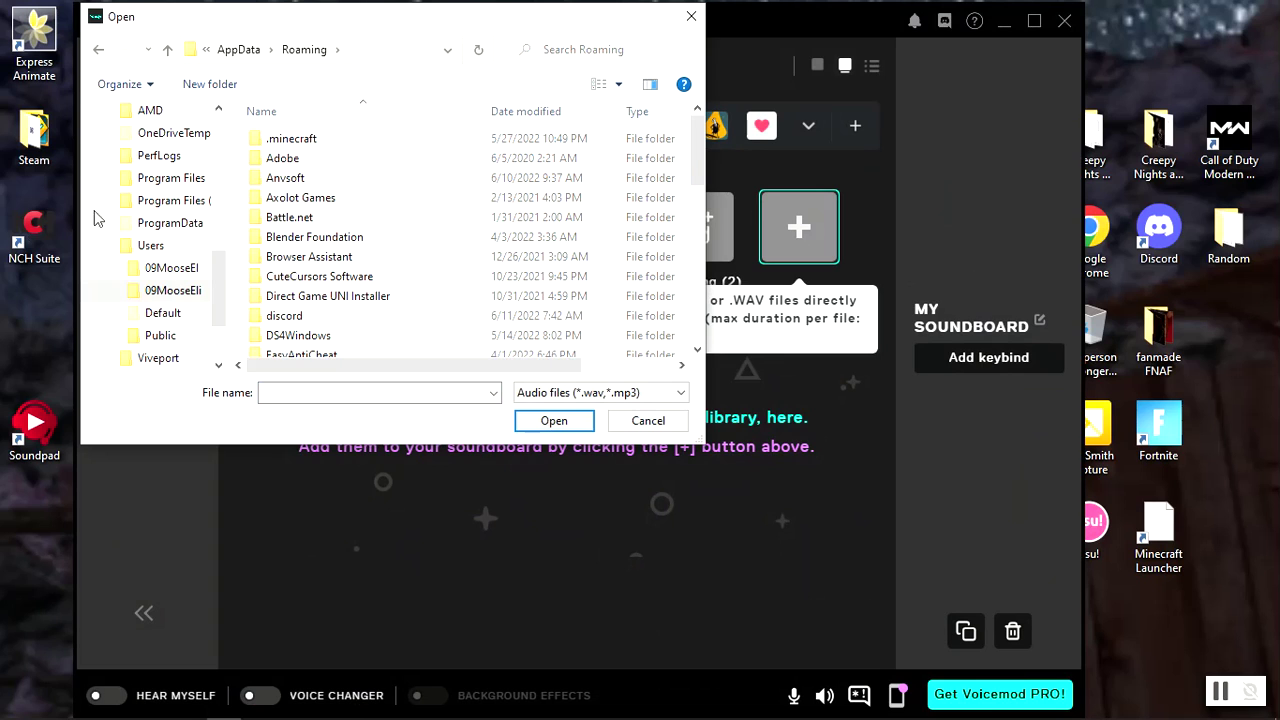
Step: Open the Leppsoft folder in Roaming and add the audio file Recording (3) to My Soundboard
{"action": "scroll", "coordinate": [357, 252], "scroll_direction": "down", "scroll_amount": 4}
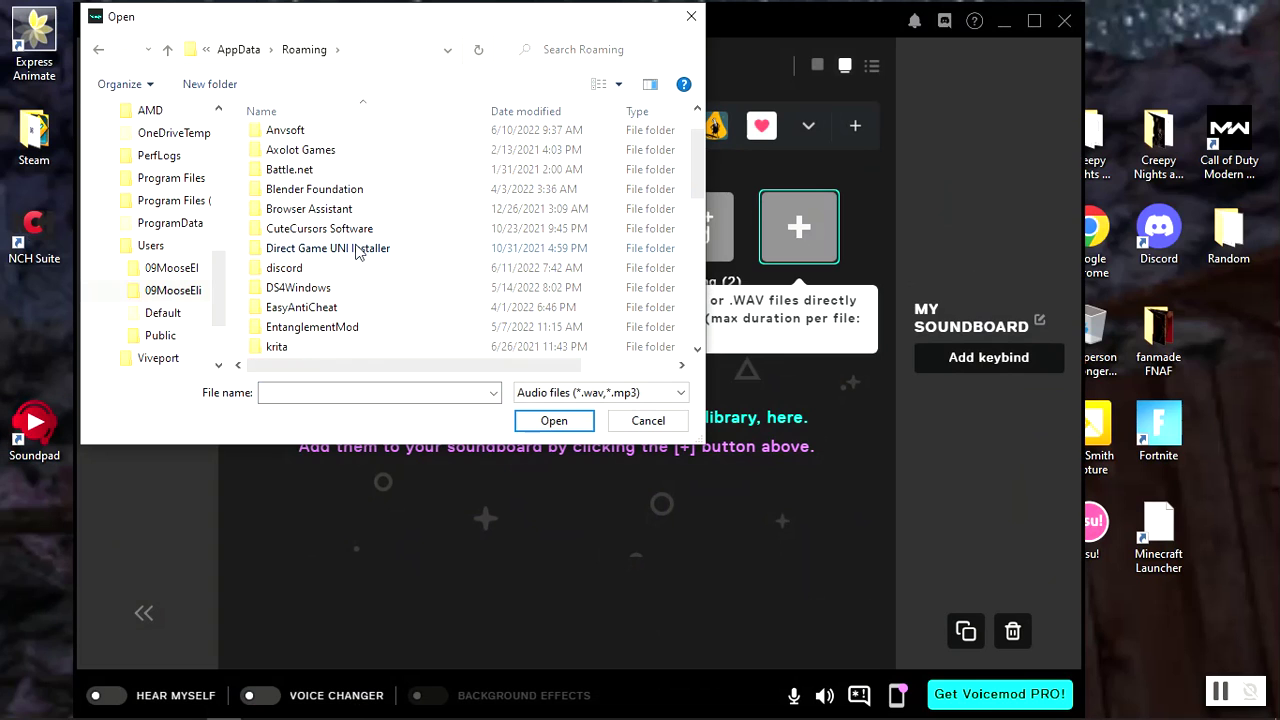
{"action": "scroll", "coordinate": [357, 252], "scroll_direction": "down", "scroll_amount": 1}
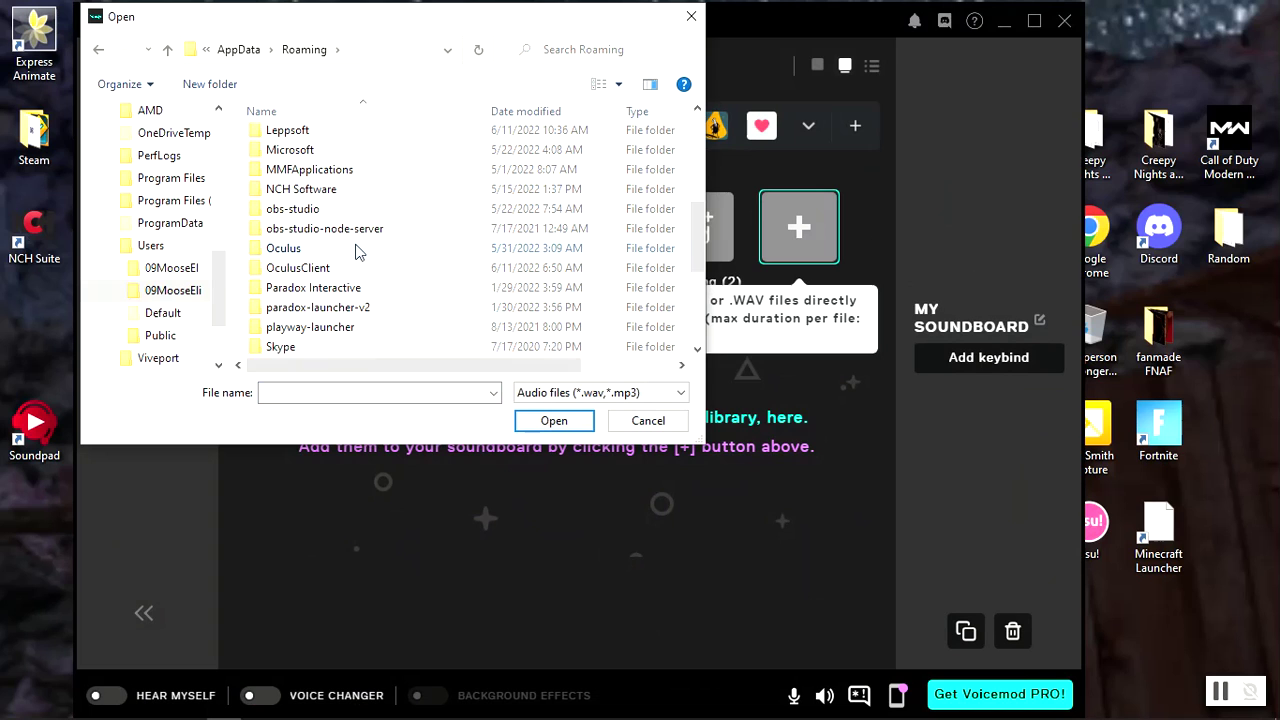
{"action": "scroll", "coordinate": [357, 252], "scroll_direction": "down", "scroll_amount": 1}
{"action": "scroll", "coordinate": [357, 252], "scroll_direction": "up", "scroll_amount": 4}
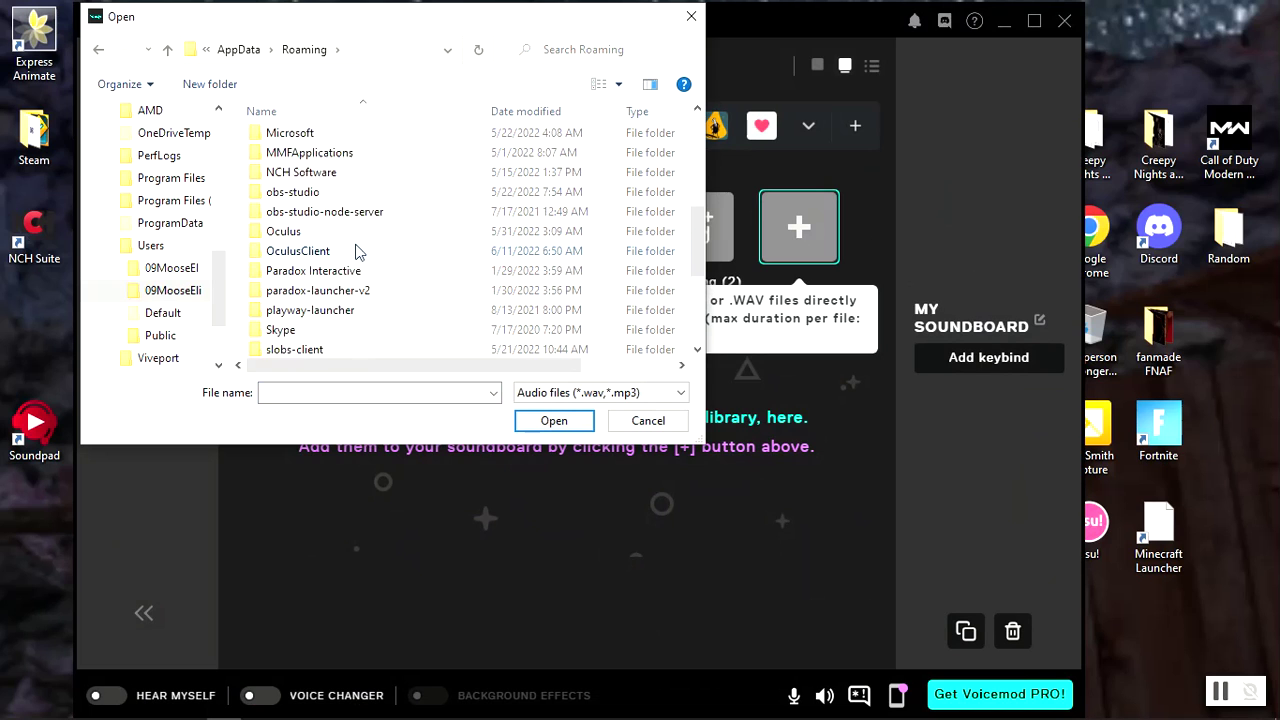
{"action": "scroll", "coordinate": [355, 236], "scroll_direction": "down", "scroll_amount": 4}
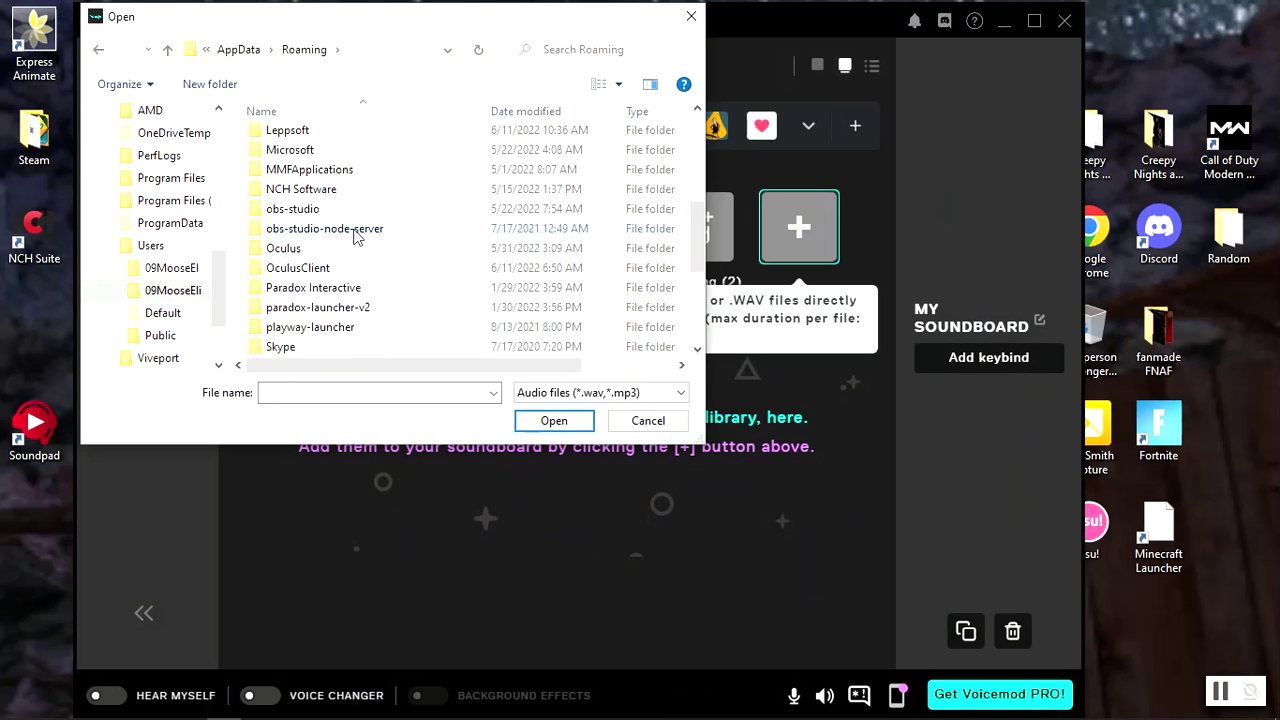
{"action": "scroll", "coordinate": [357, 237], "scroll_direction": "down", "scroll_amount": 1}
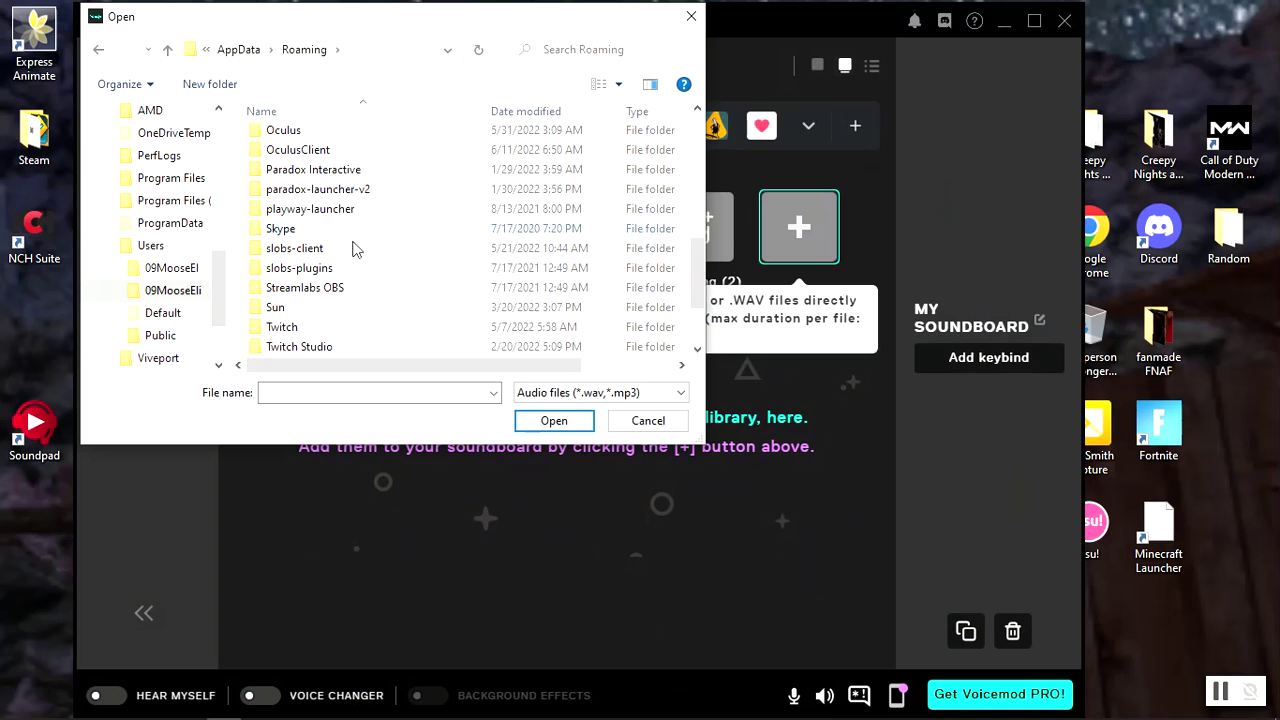
{"action": "scroll", "coordinate": [357, 248], "scroll_direction": "down", "scroll_amount": 1}
{"action": "scroll", "coordinate": [356, 265], "scroll_direction": "up", "scroll_amount": 5}
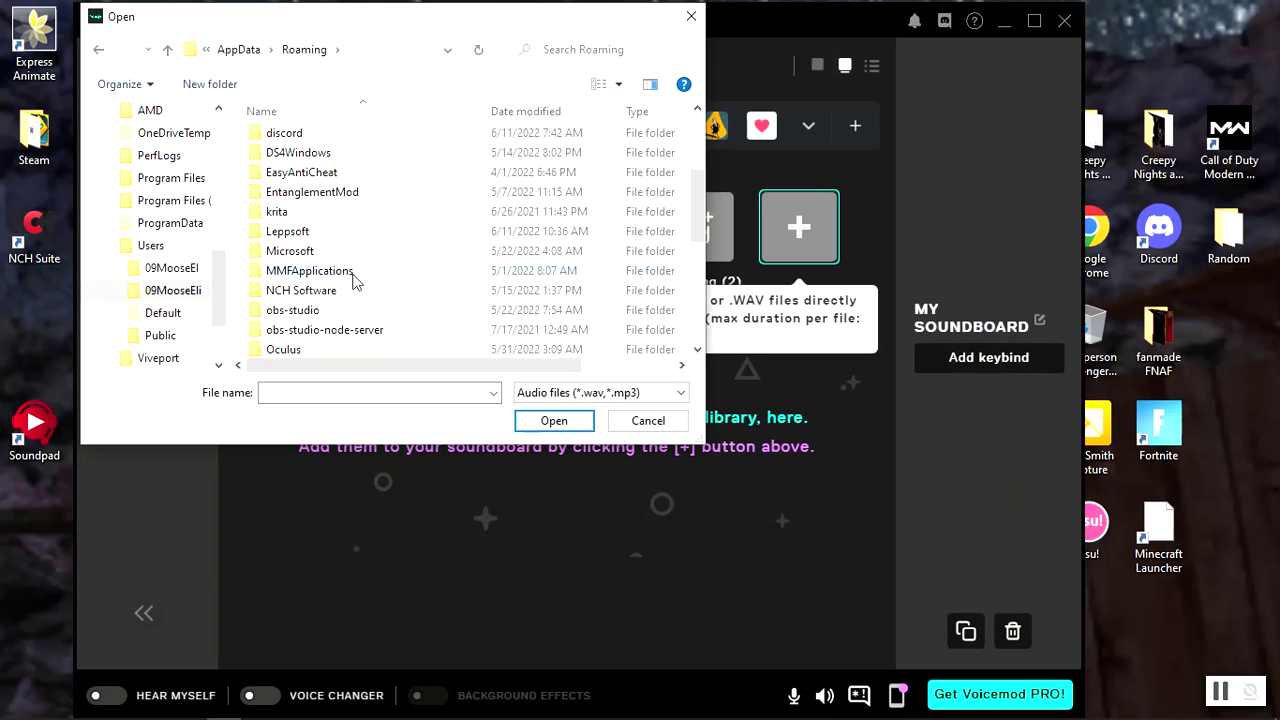
{"action": "scroll", "coordinate": [355, 283], "scroll_direction": "up", "scroll_amount": 1}
{"action": "scroll", "coordinate": [355, 283], "scroll_direction": "up", "scroll_amount": 1}
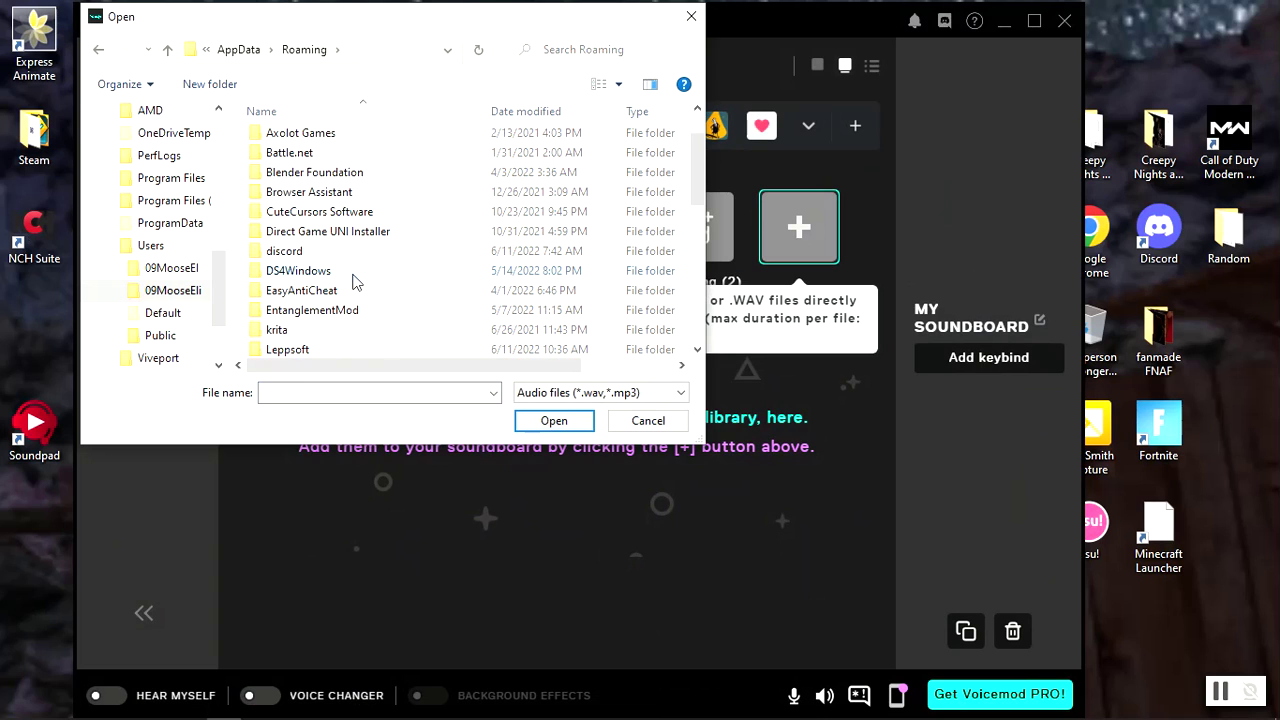
{"action": "scroll", "coordinate": [352, 283], "scroll_direction": "down", "scroll_amount": 2}
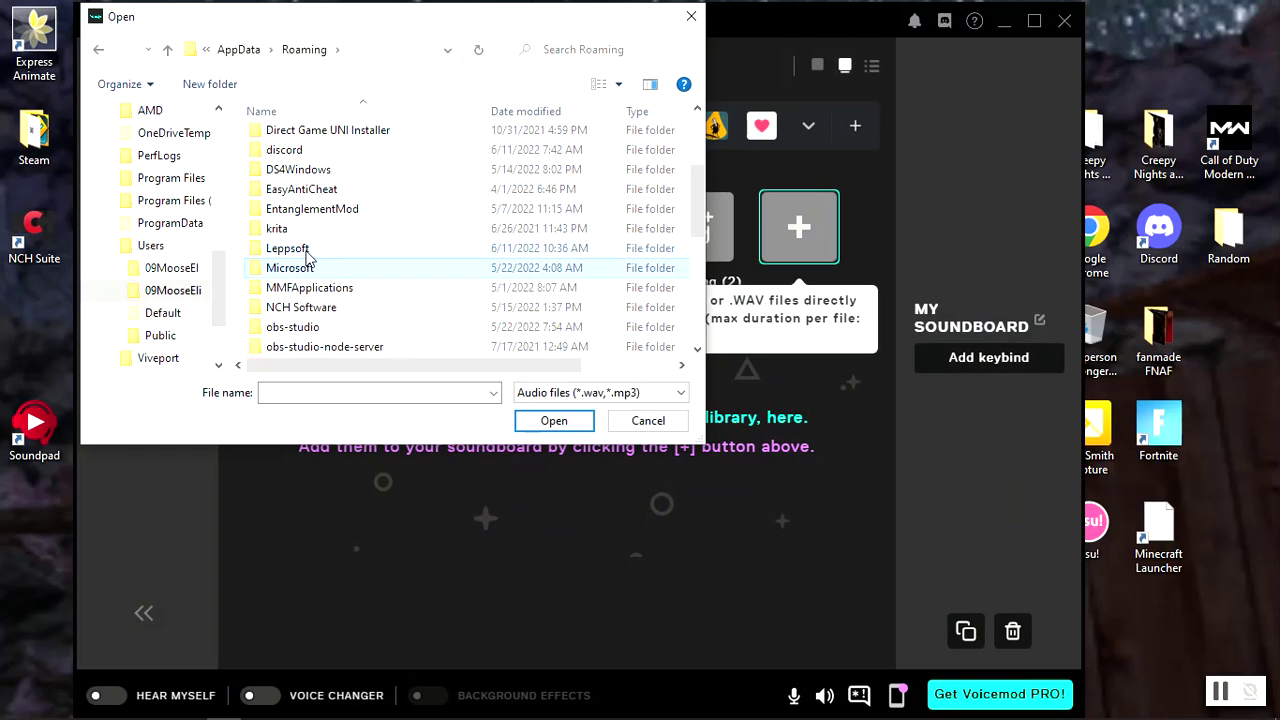
{"action": "double_click", "coordinate": [306, 251]}
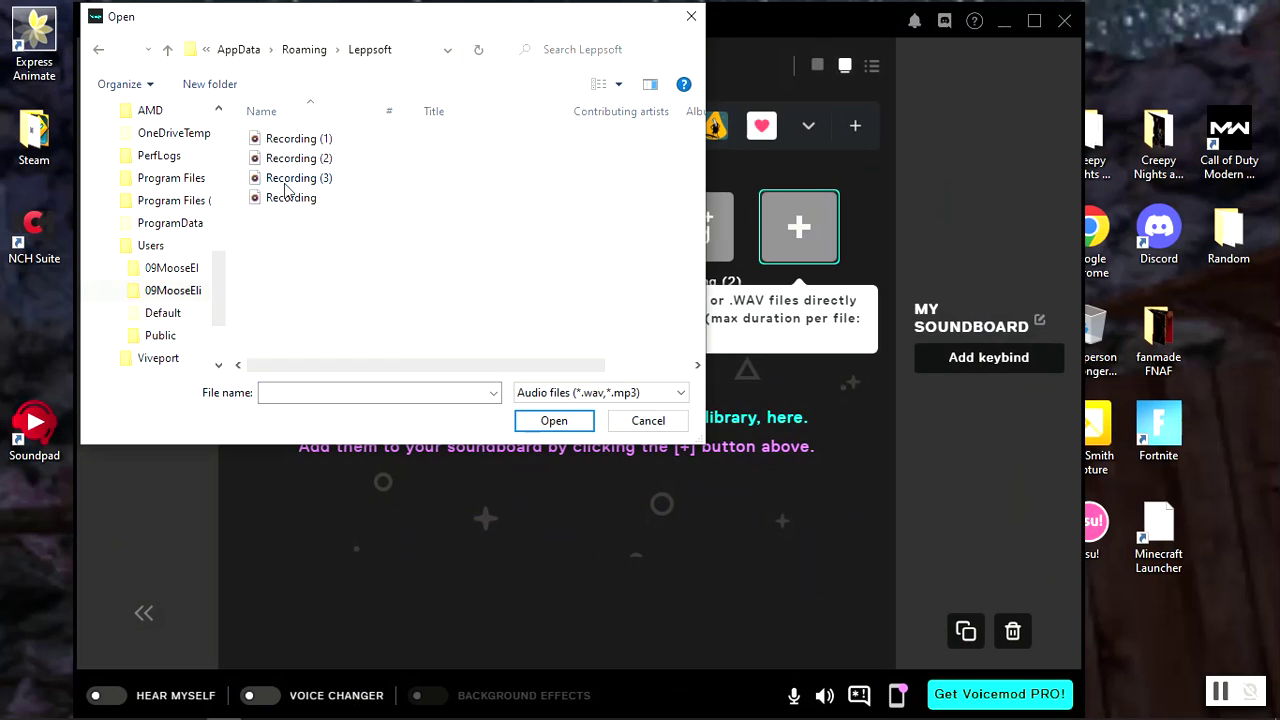
{"action": "double_click", "coordinate": [319, 181]}
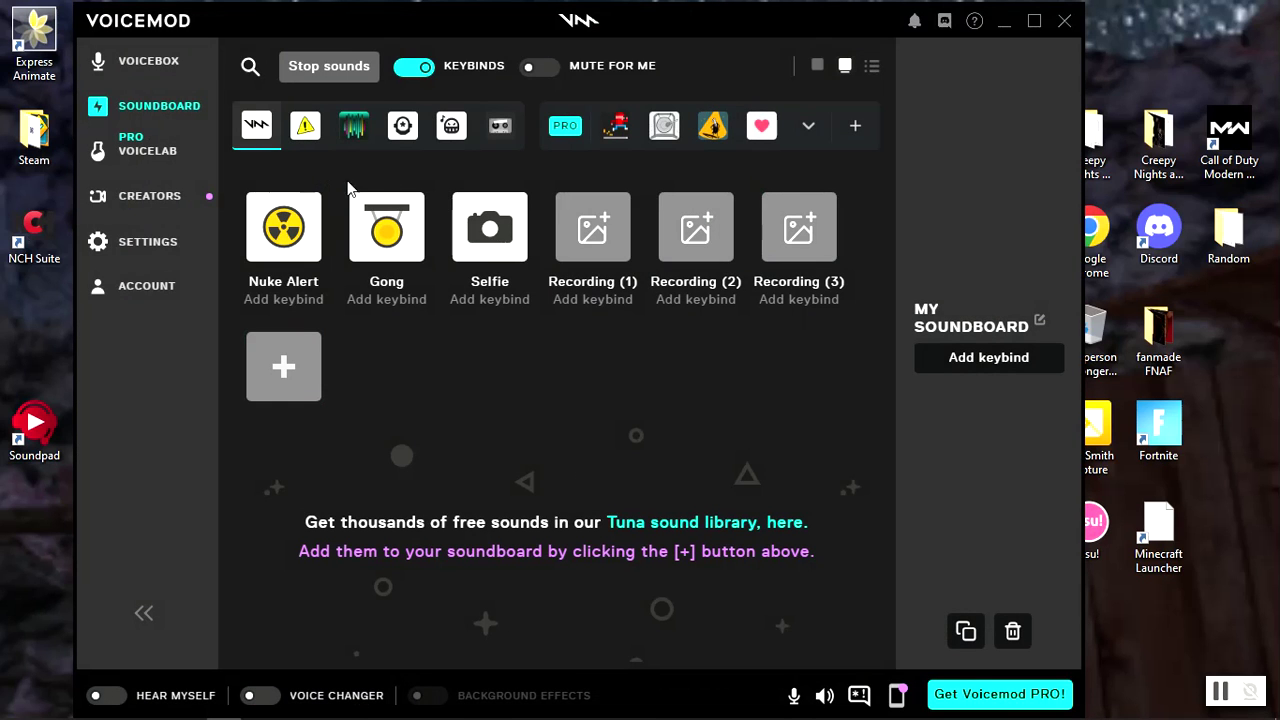
Step: Play the newly added Recording (3) several times and compare it with Recording (2)
{"action": "left_click", "coordinate": [818, 253]}
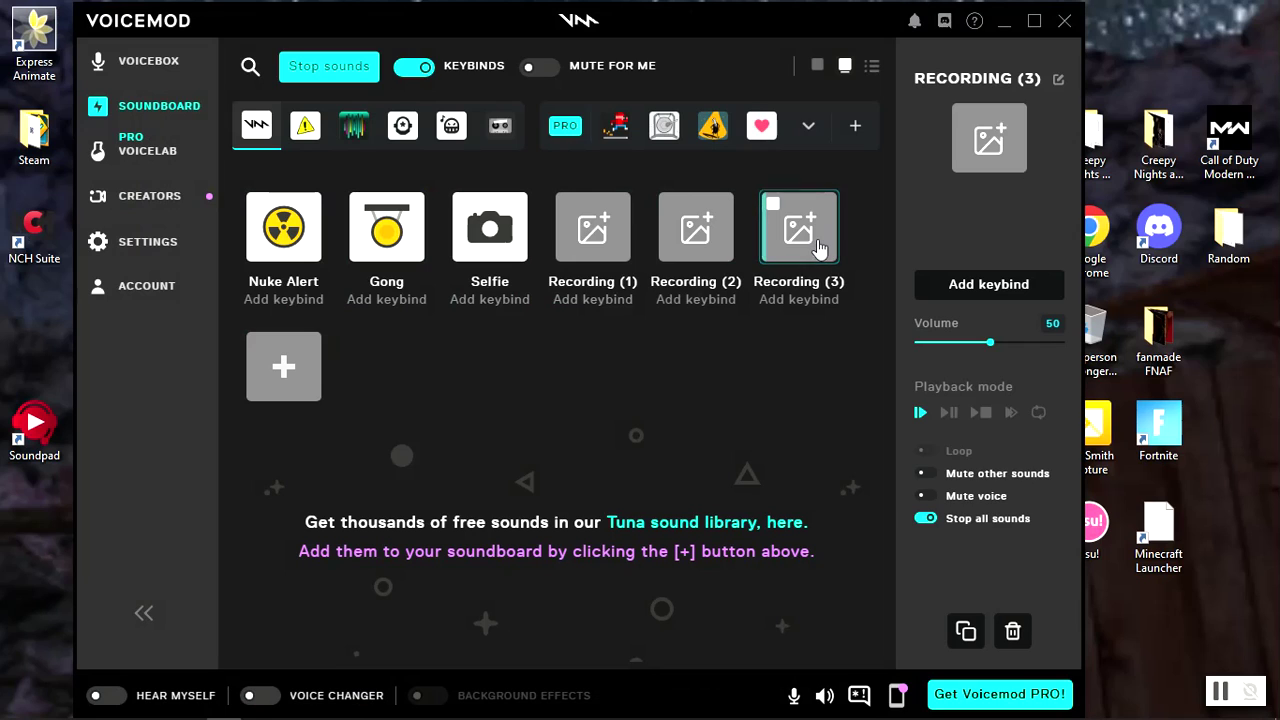
{"action": "left_click", "coordinate": [804, 387]}
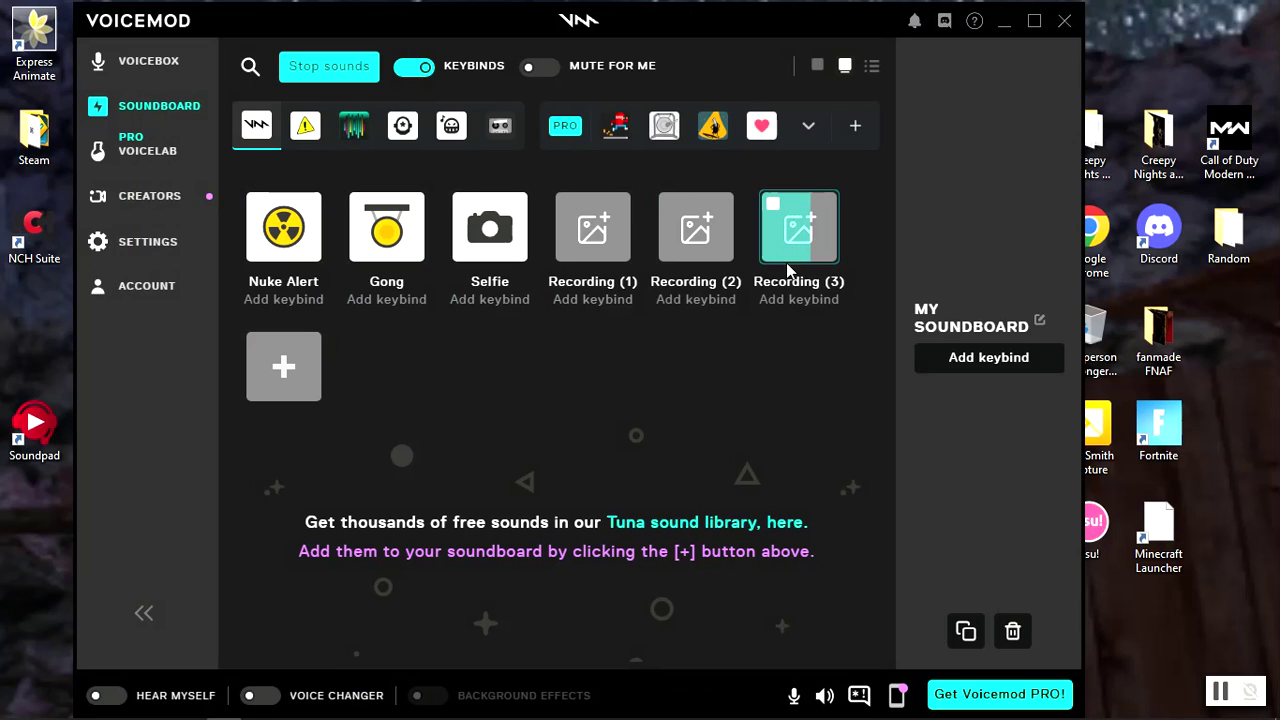
{"action": "left_click", "coordinate": [786, 262]}
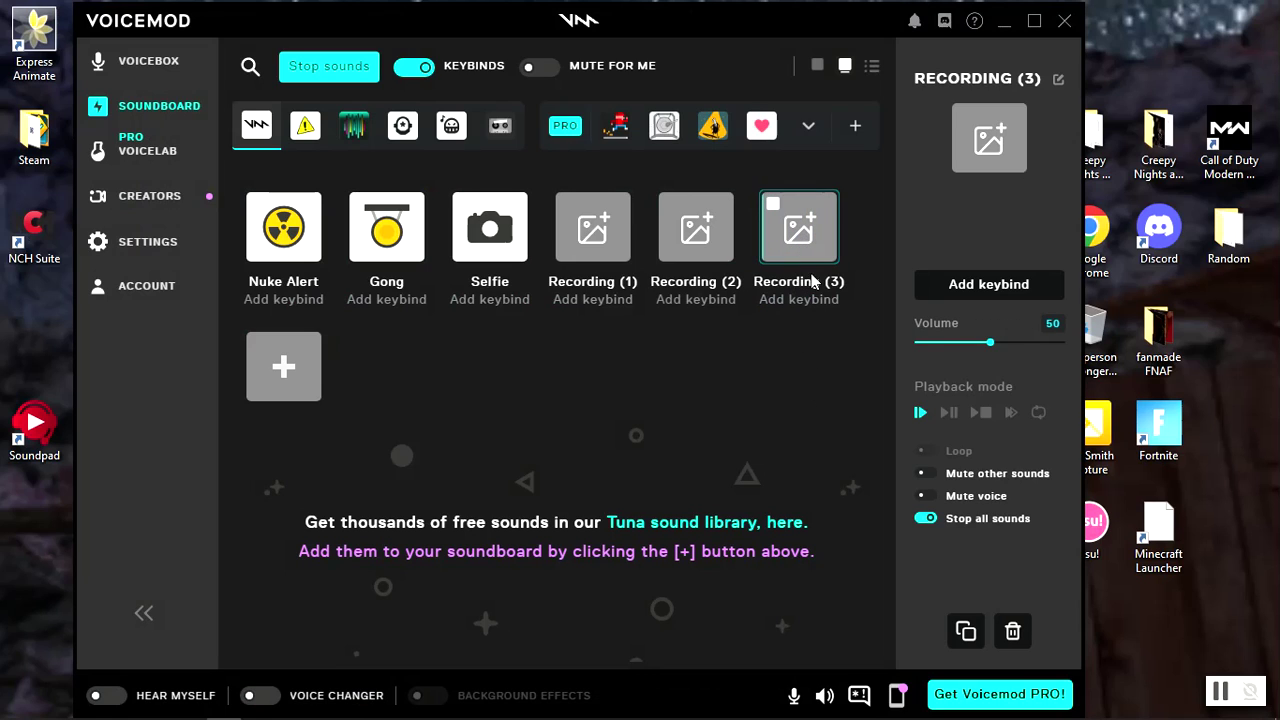
{"action": "left_click", "coordinate": [700, 232]}
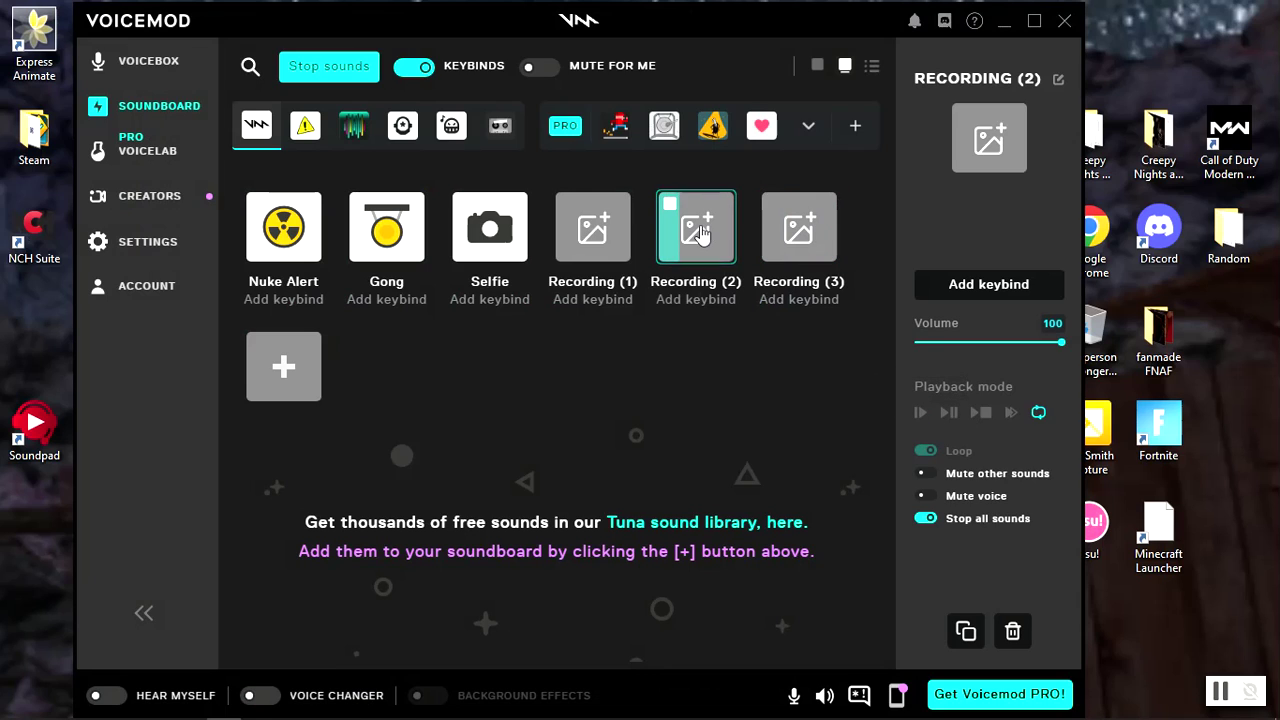
{"action": "left_click", "coordinate": [778, 236]}
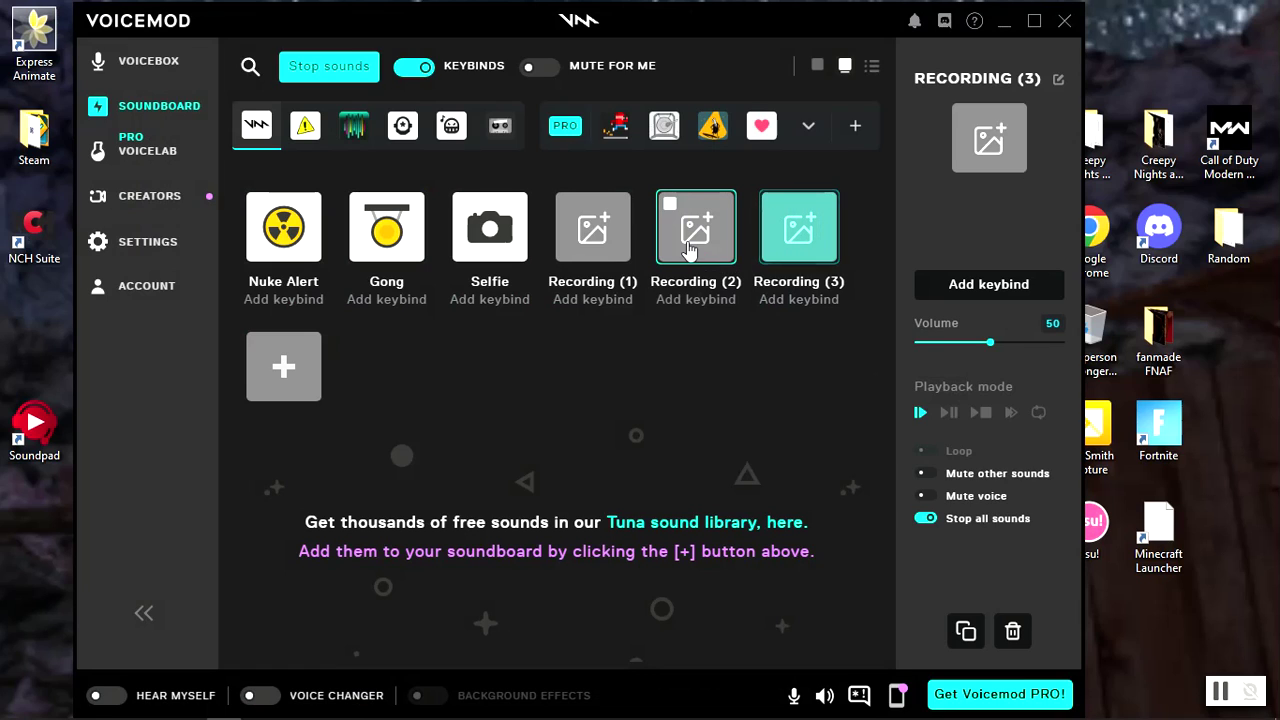
{"action": "left_click", "coordinate": [794, 244]}
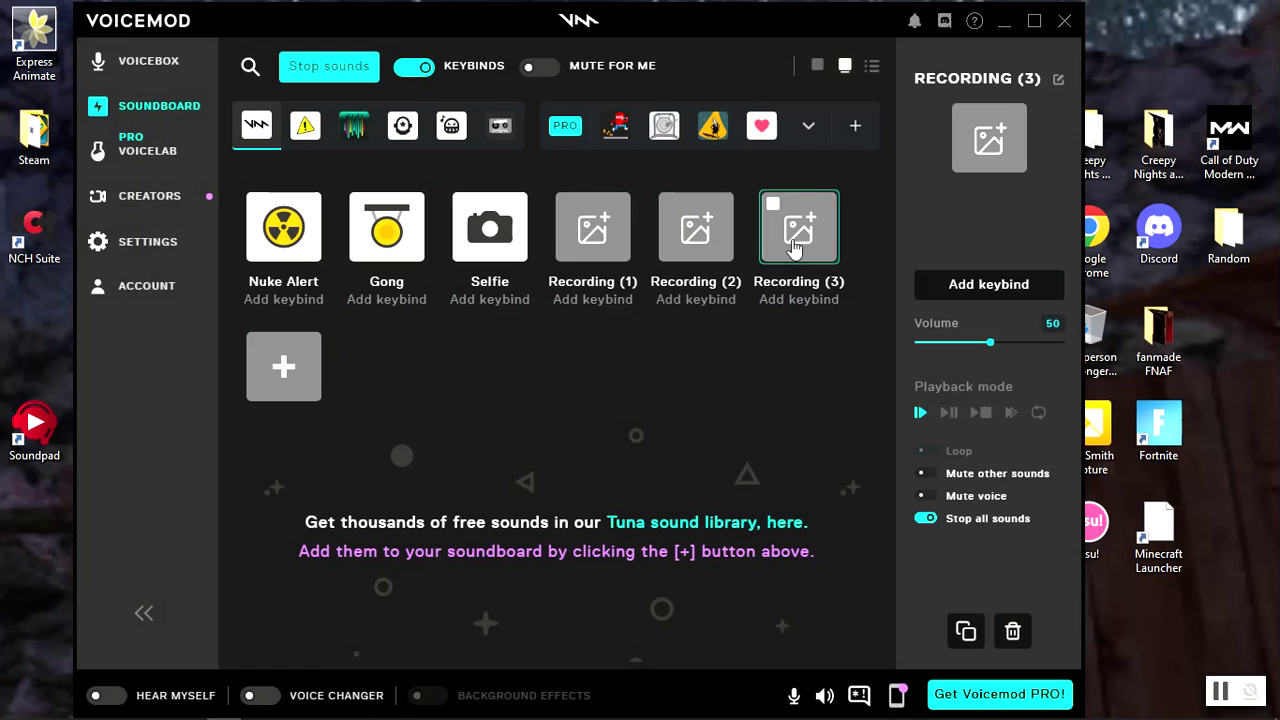
Step: Set the playback mode of Recording (3) to Push to Loop, and test it by playing and stopping the sound
{"action": "left_click", "coordinate": [1038, 412]}
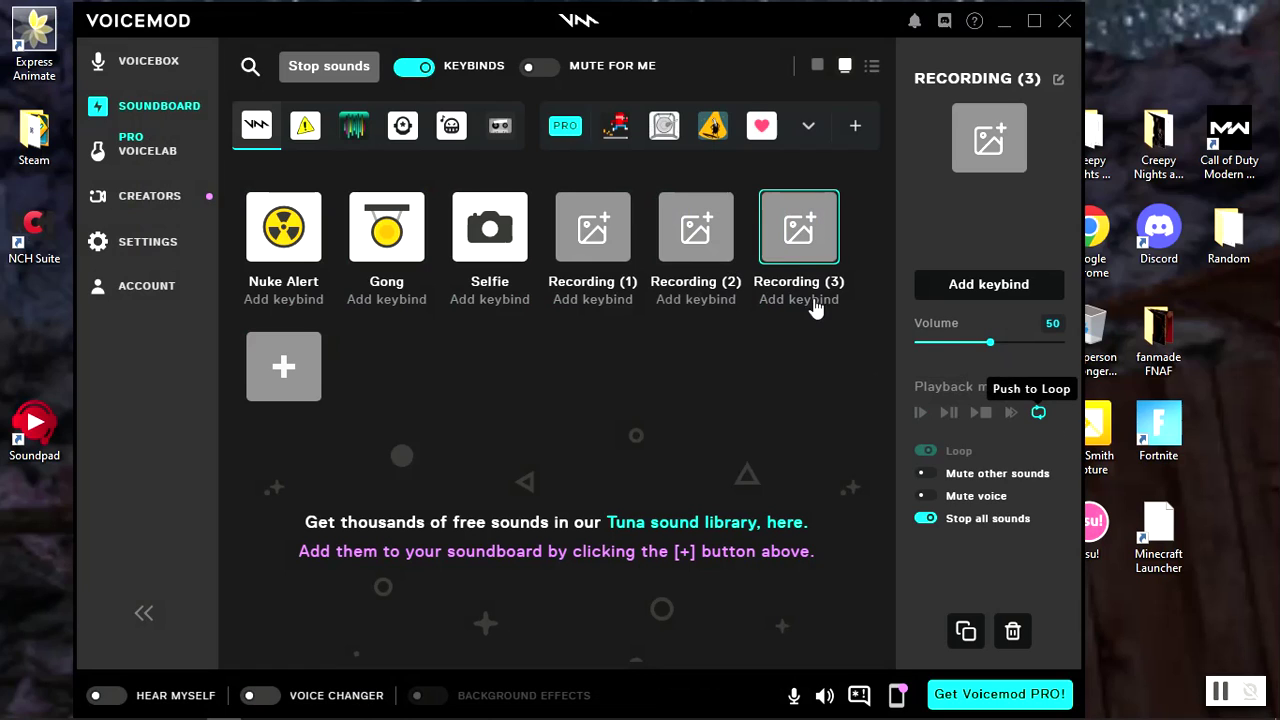
{"action": "left_click", "coordinate": [806, 257]}
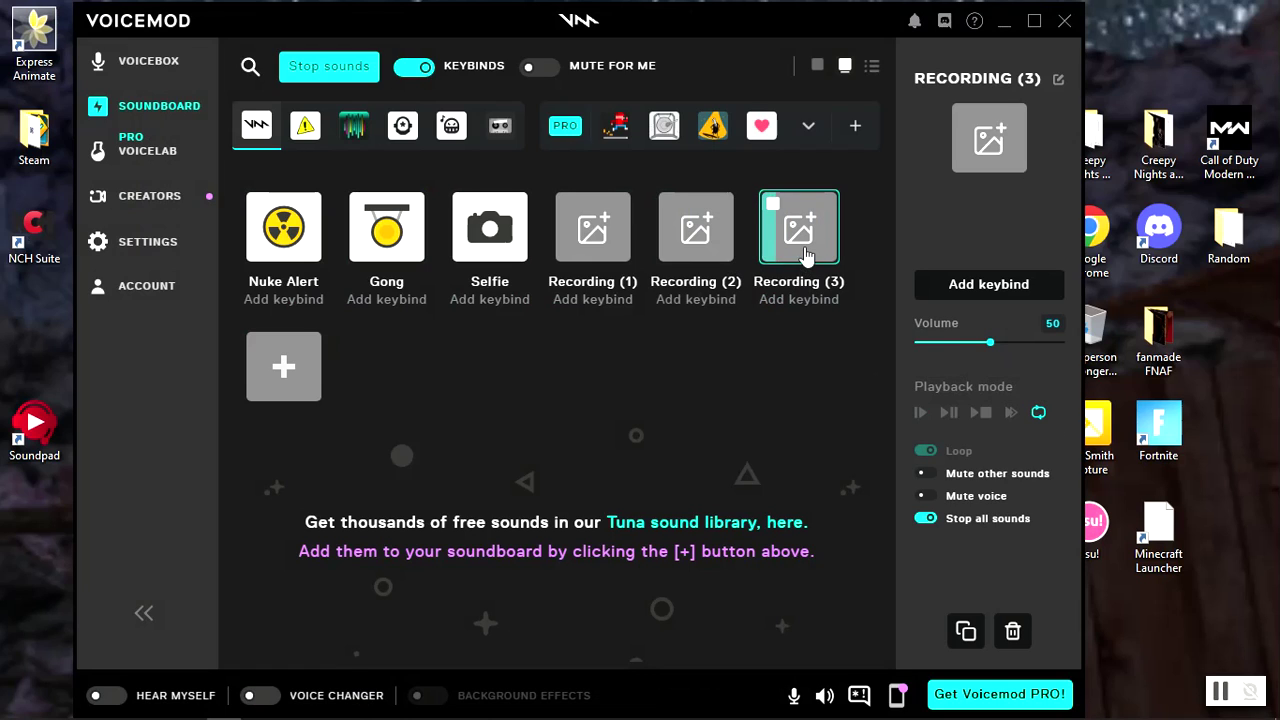
{"action": "left_click", "coordinate": [806, 257]}
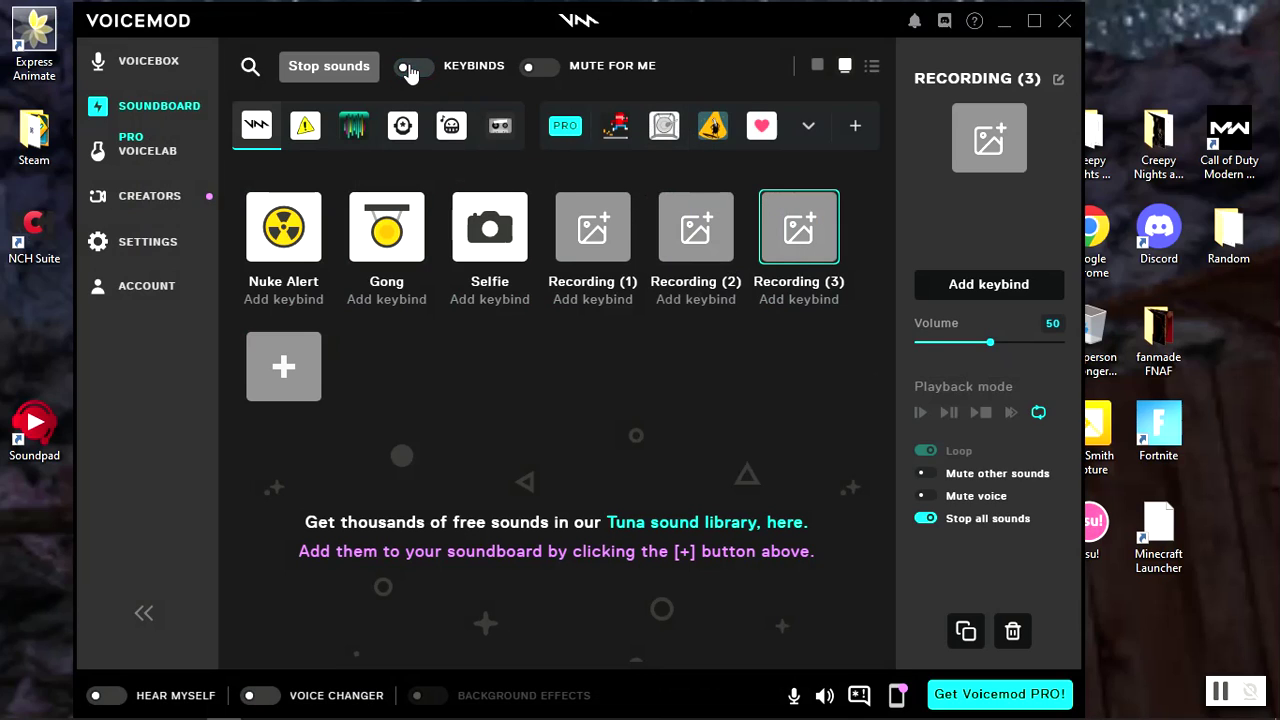
Step: Play and stop Recording (3) once more, and do the same with Recording (1)
{"action": "left_click", "coordinate": [806, 230]}
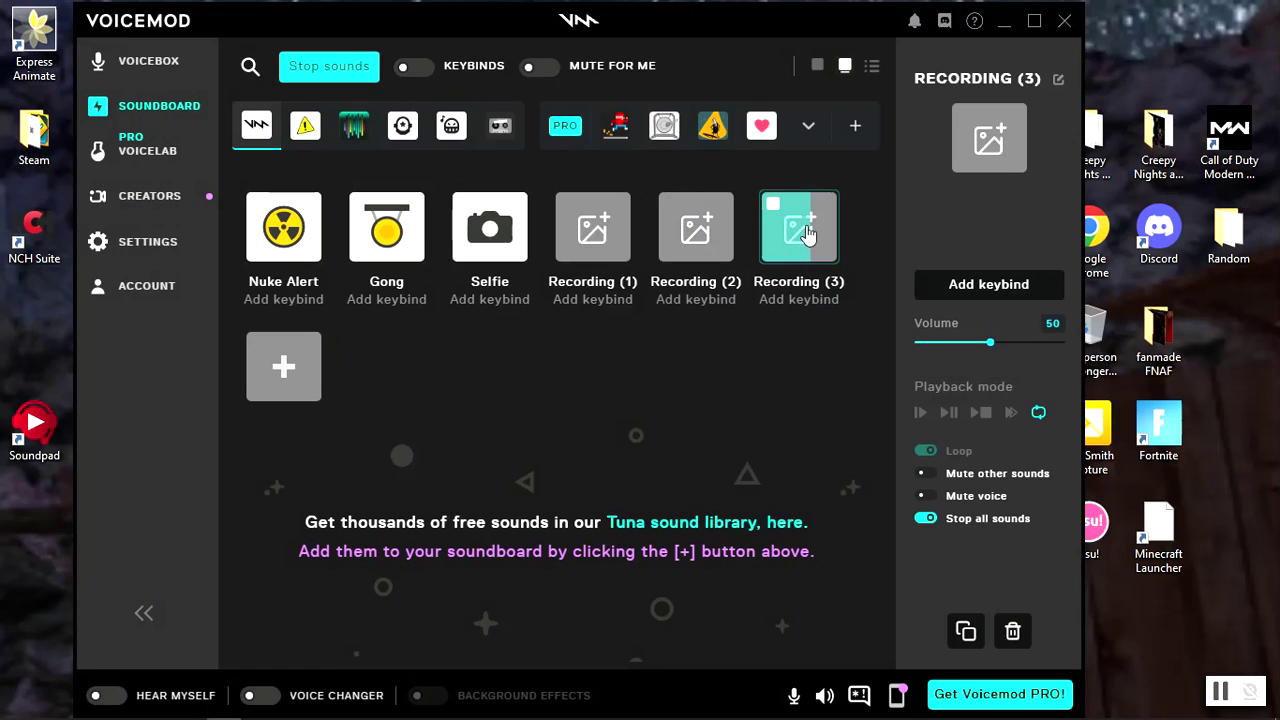
{"action": "left_click", "coordinate": [806, 230]}
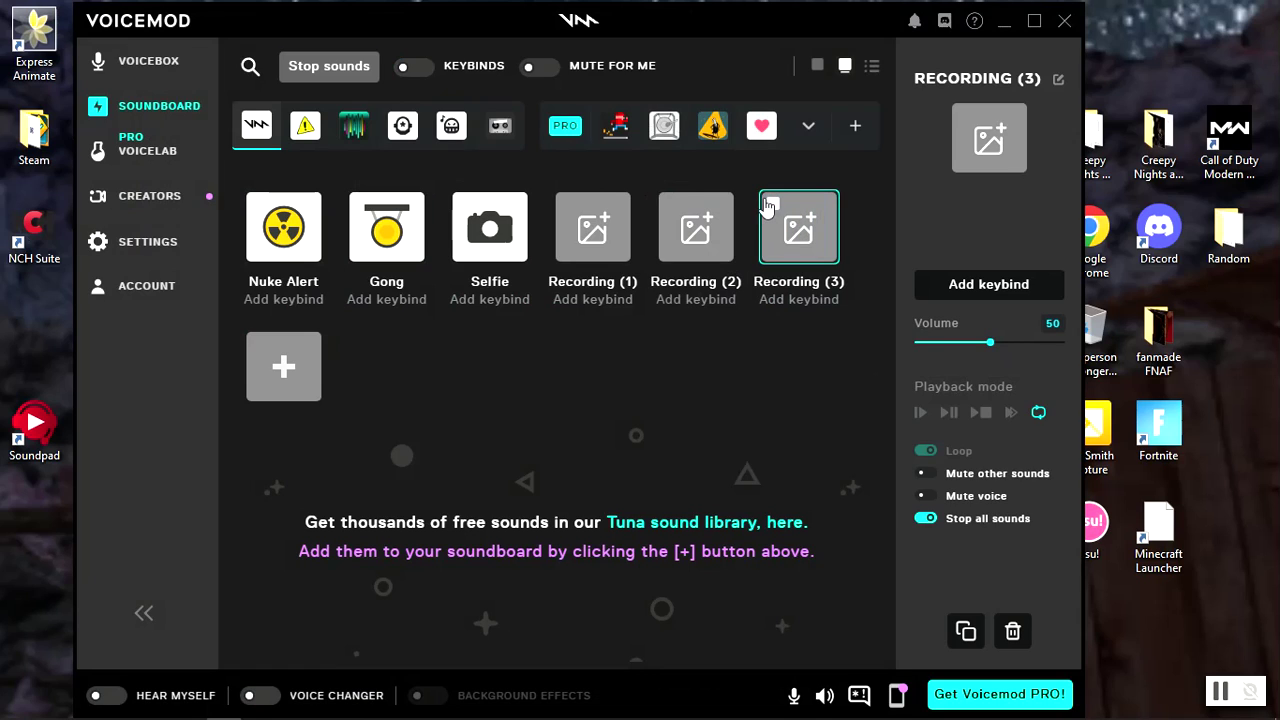
{"action": "left_click", "coordinate": [620, 232]}
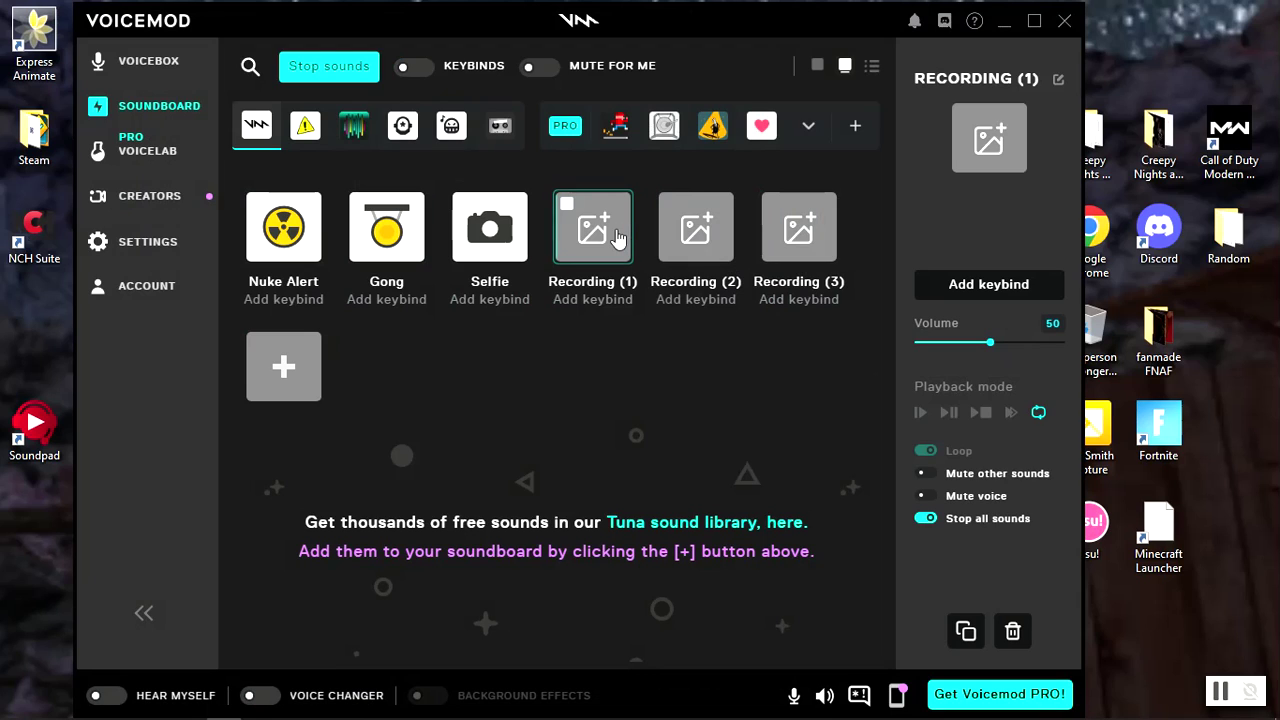
{"action": "left_click", "coordinate": [620, 237]}
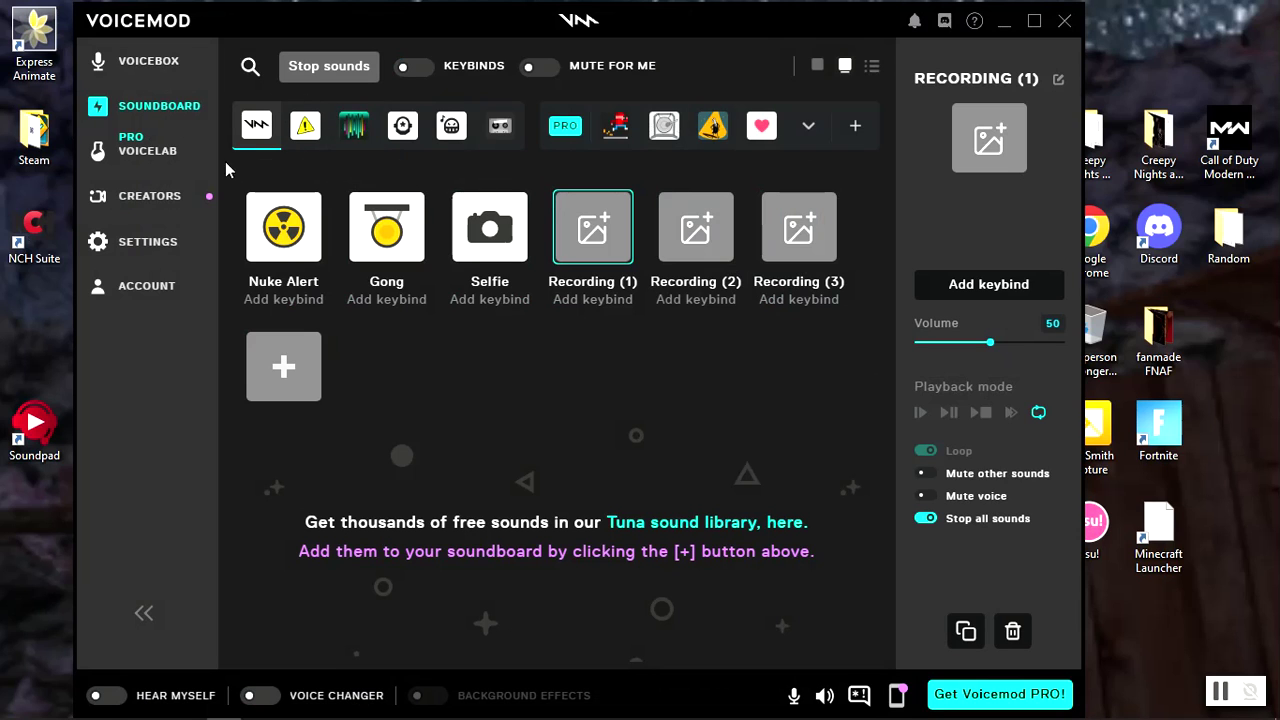
Step: Look through the sounds in the EDM soundboard and the Lo-Fi Vibes soundboard
{"action": "left_click", "coordinate": [353, 125]}
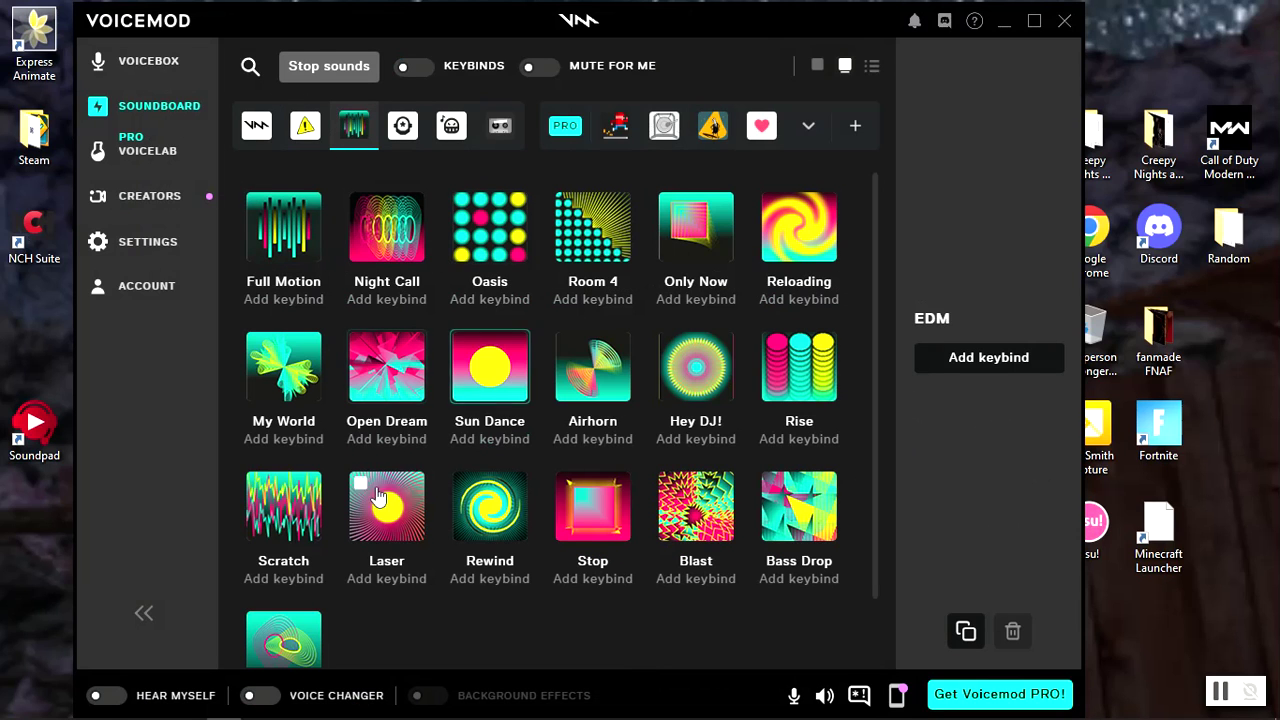
{"action": "left_click", "coordinate": [497, 127]}
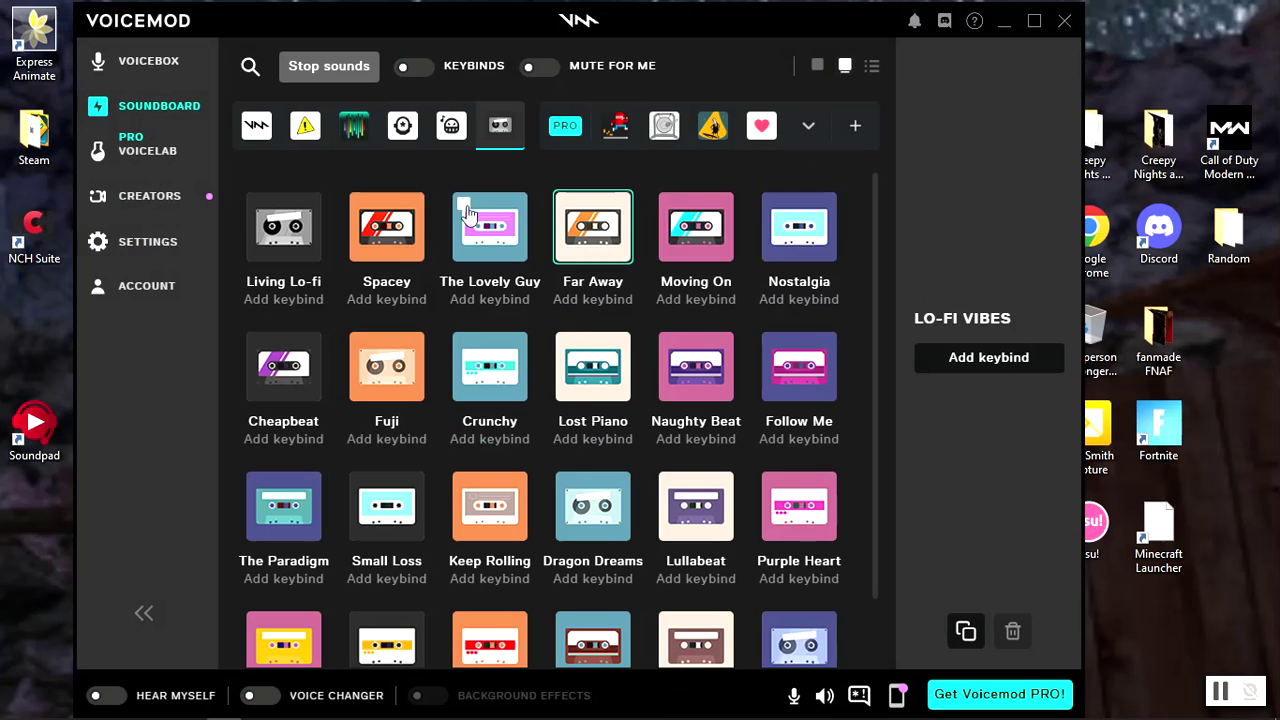
{"action": "scroll", "coordinate": [517, 383], "scroll_direction": "down", "scroll_amount": 1}
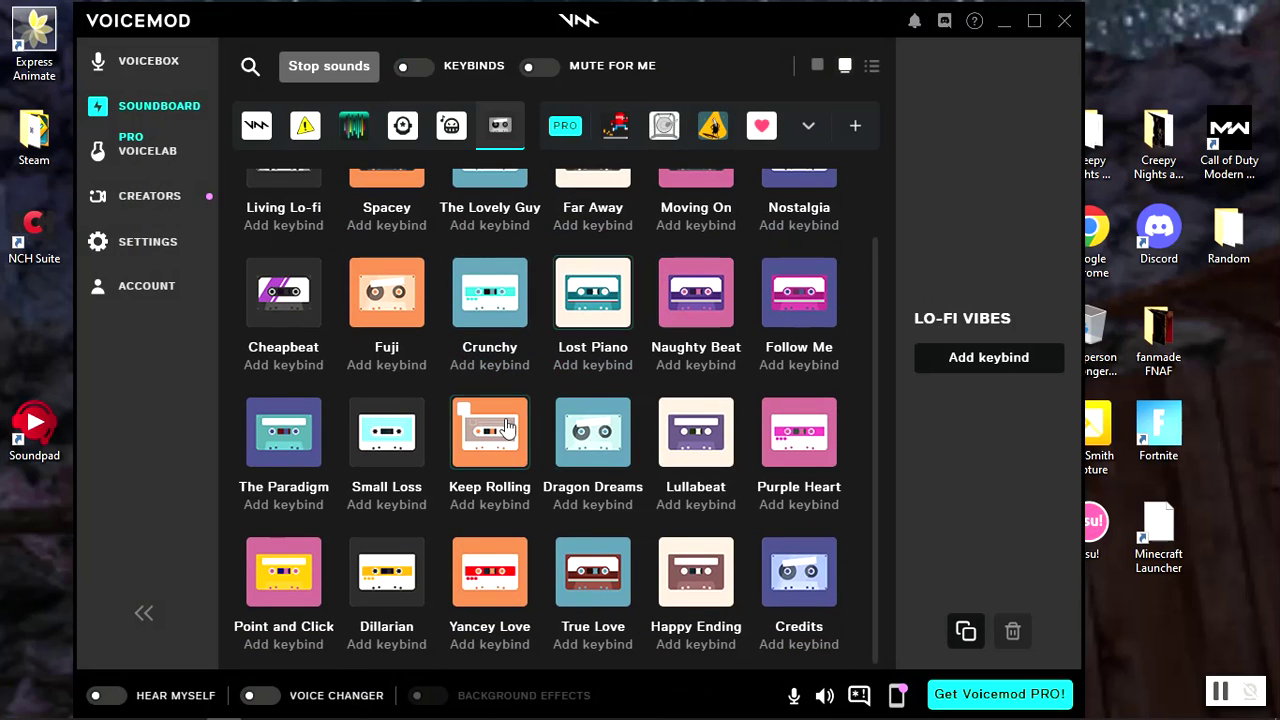
{"action": "scroll", "coordinate": [507, 427], "scroll_direction": "up", "scroll_amount": 1}
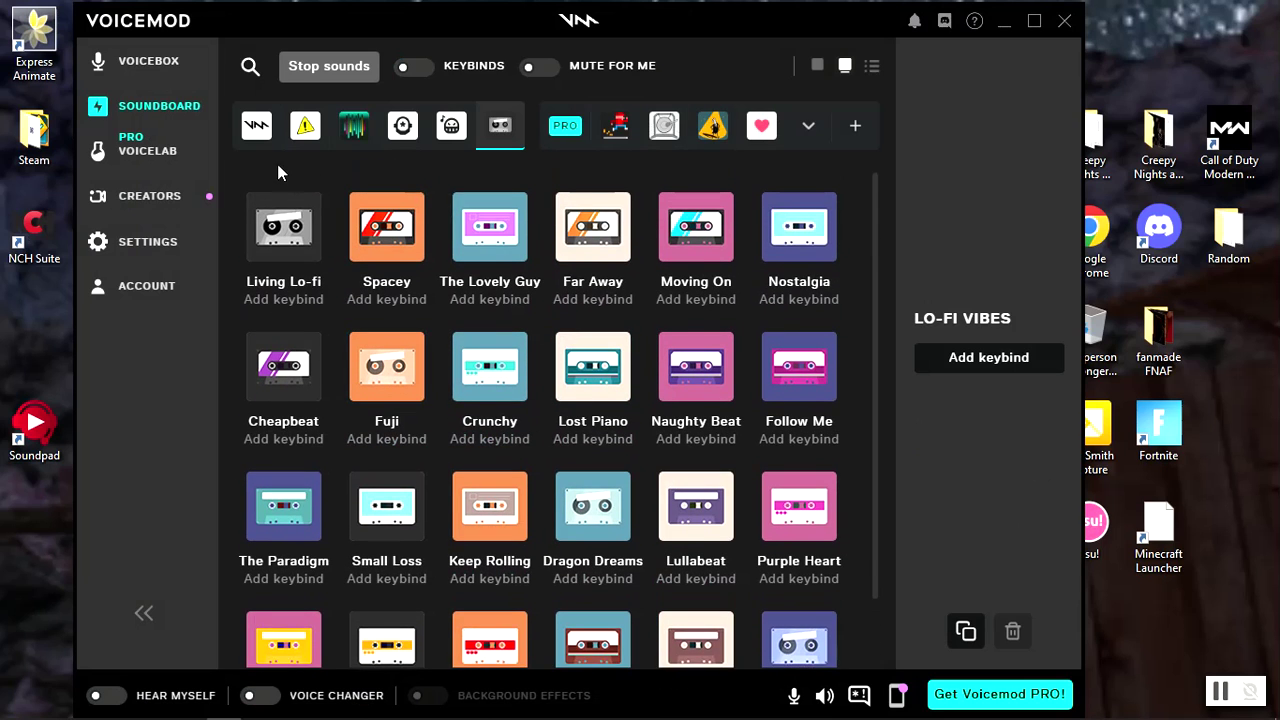
Step: Return to My Soundboard and delete the Recording (3) sound from it
{"action": "left_click", "coordinate": [256, 125]}
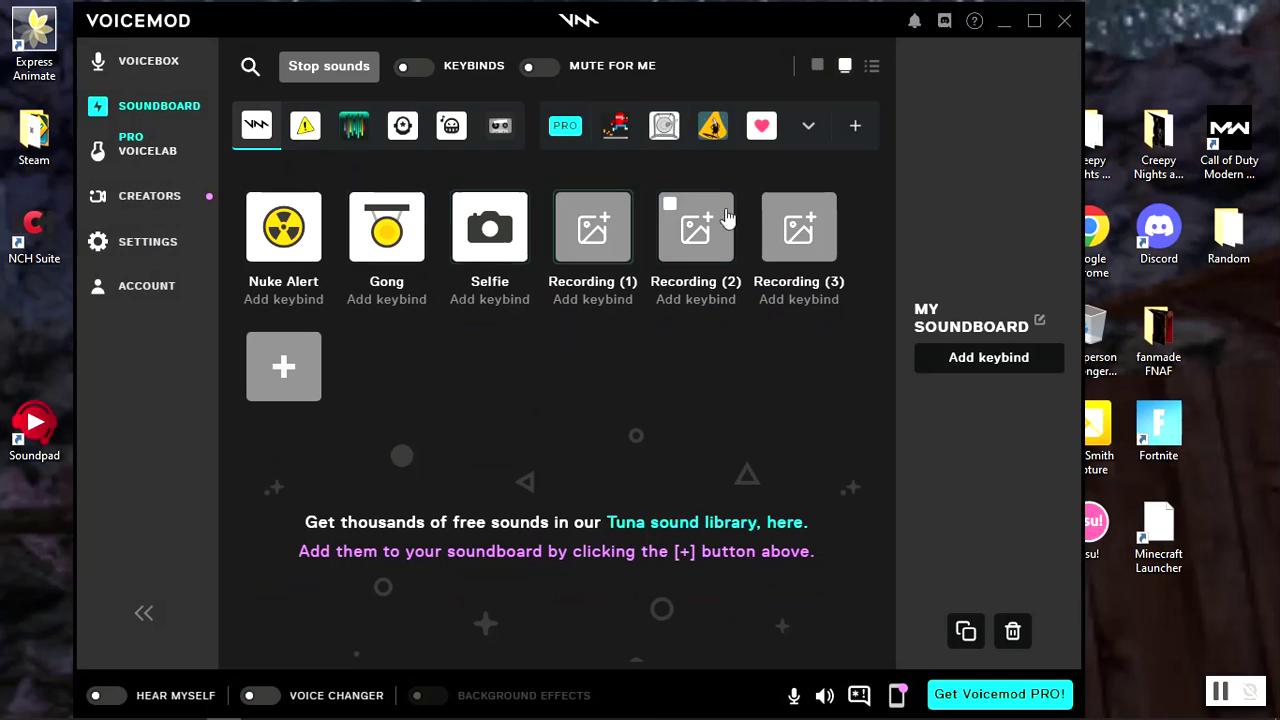
{"action": "left_click", "coordinate": [774, 207]}
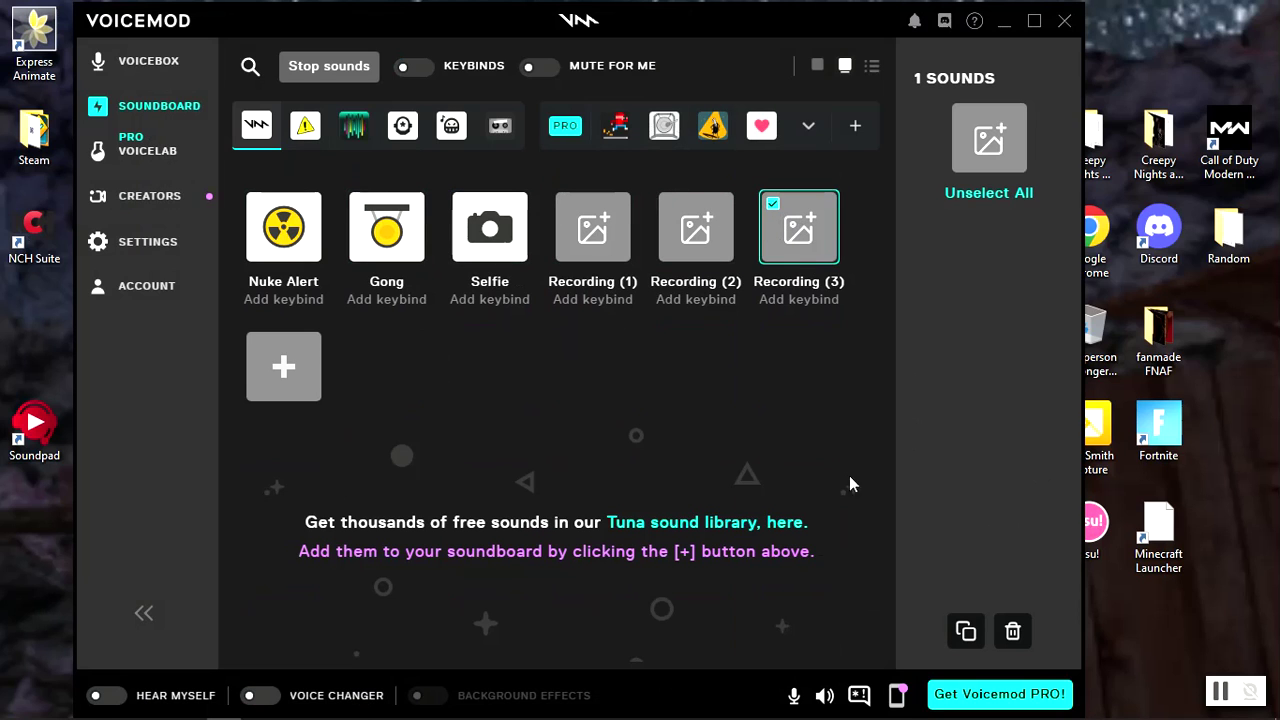
{"action": "left_click", "coordinate": [1010, 632]}
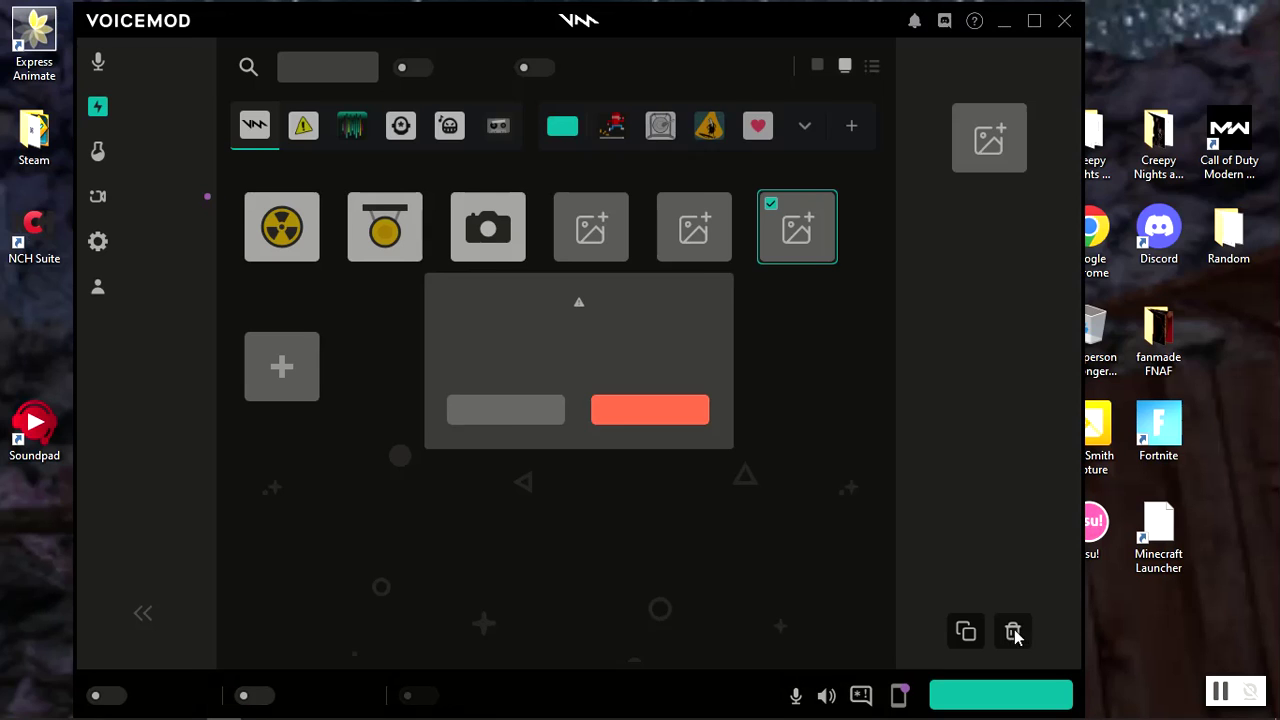
{"action": "left_click", "coordinate": [680, 414]}
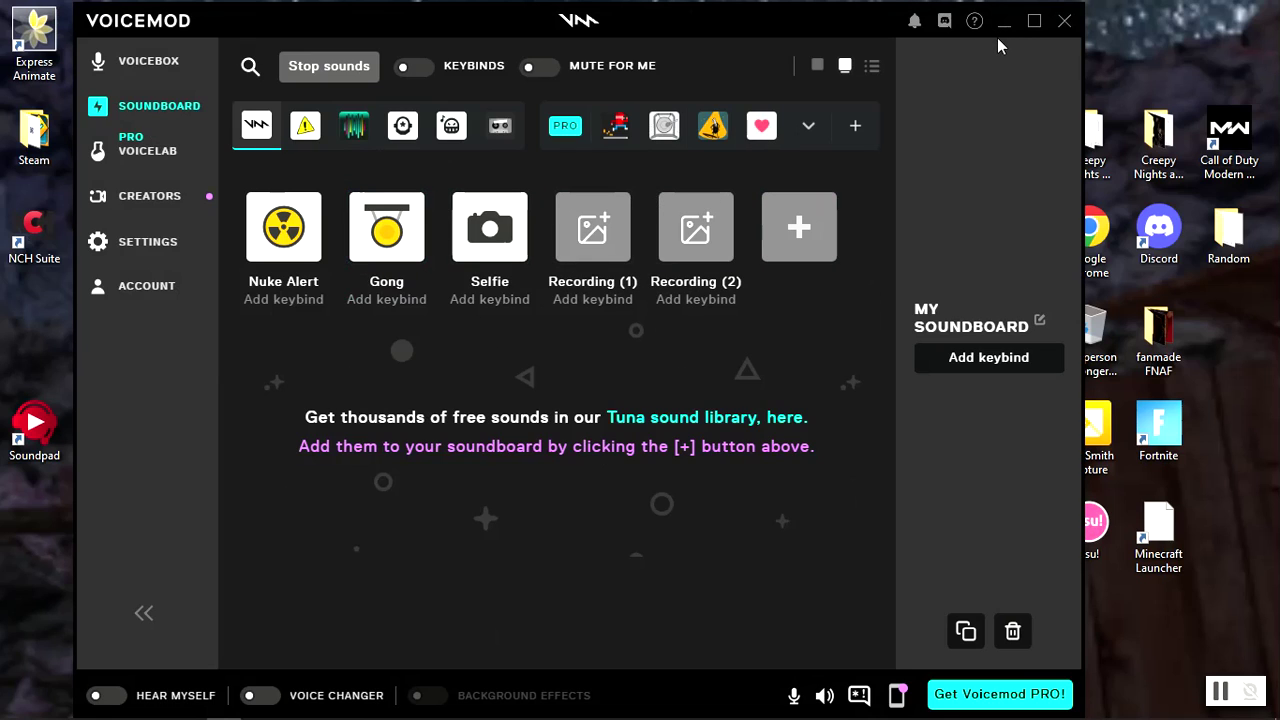
Step: View the Voicelab page and go on to the list of voices in Voicebox
{"action": "left_click", "coordinate": [150, 150]}
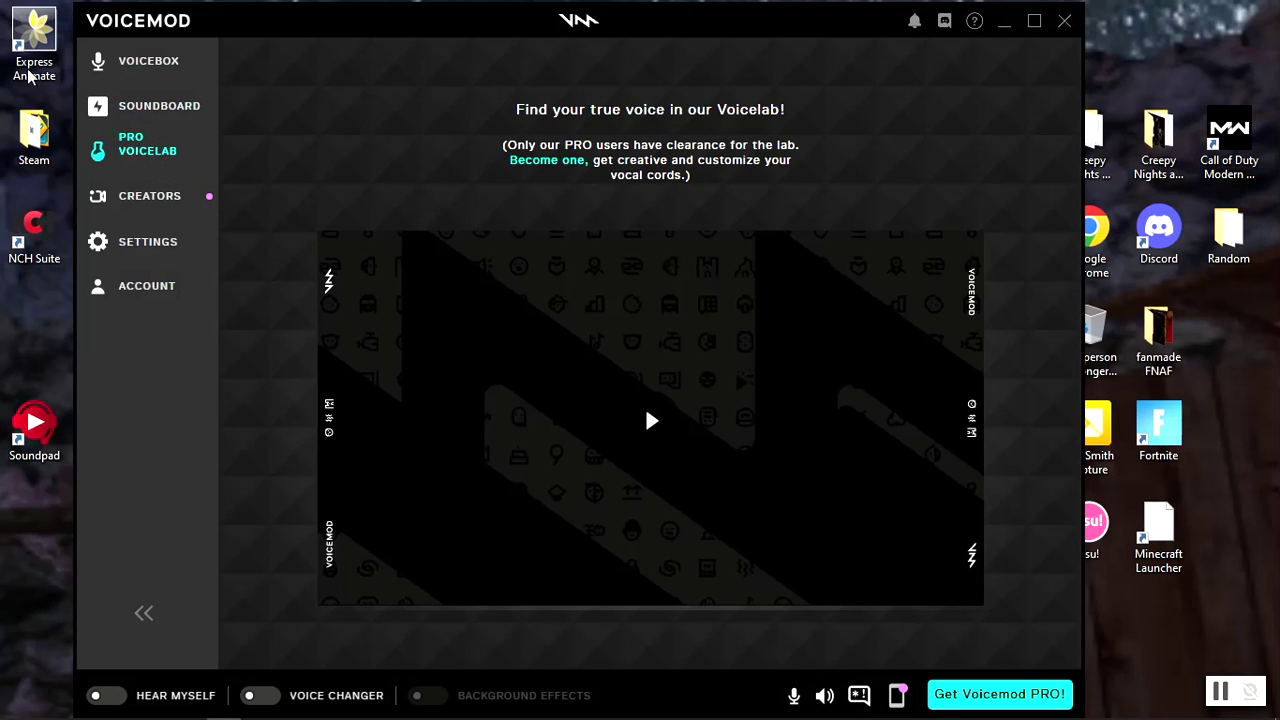
{"action": "left_click", "coordinate": [150, 62]}
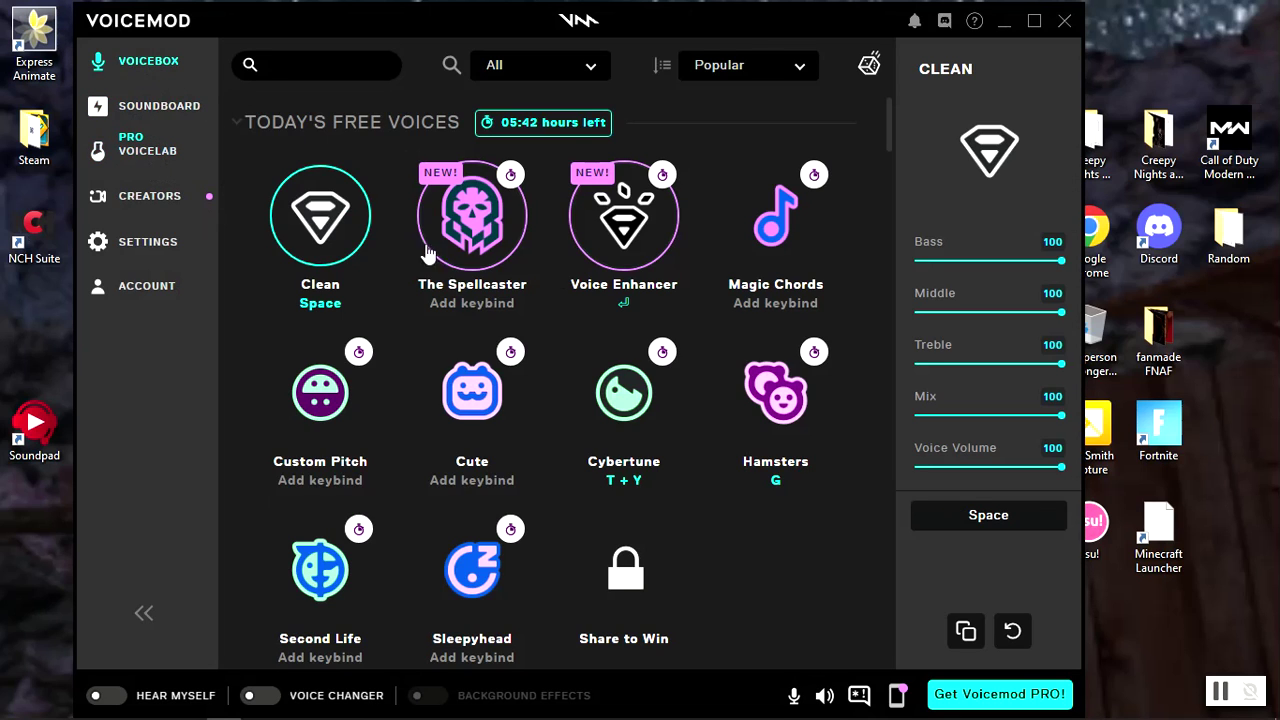